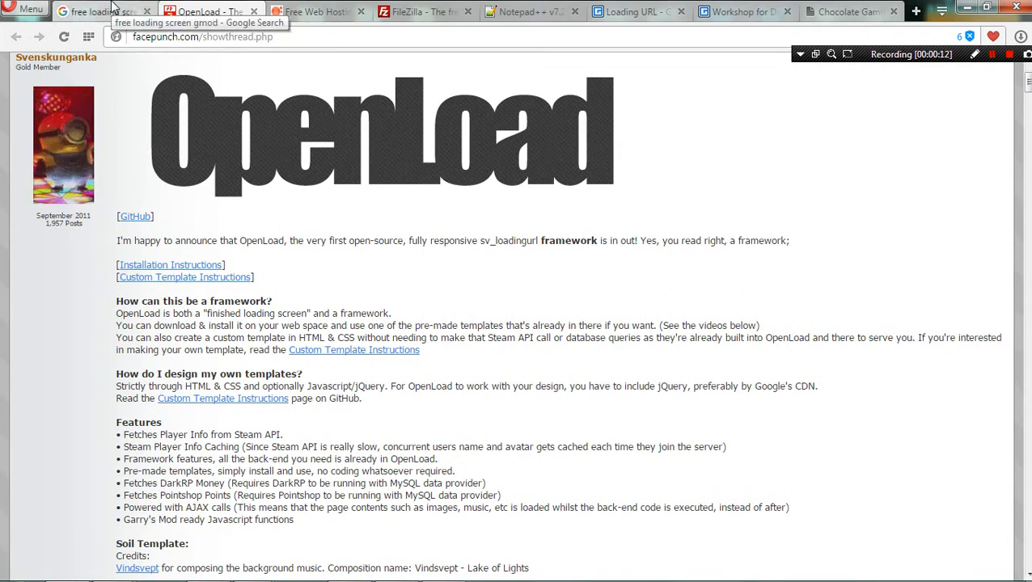
- Examine the OpenLoad thread's feature list and the Soil and StrapQuery template previews
scroll(722, 301, up, 1)
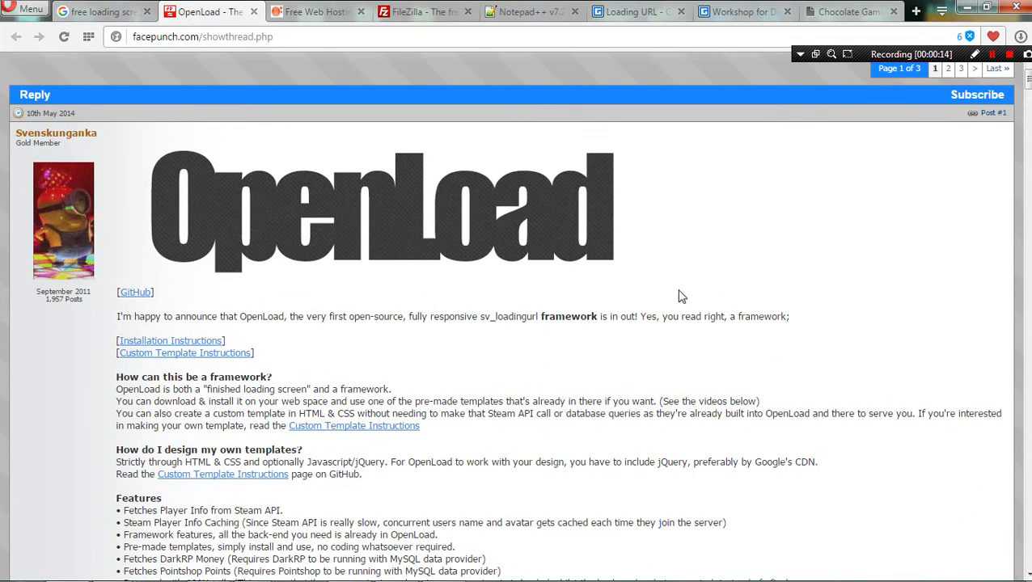
scroll(722, 302, down, 1)
scroll(722, 307, down, 3)
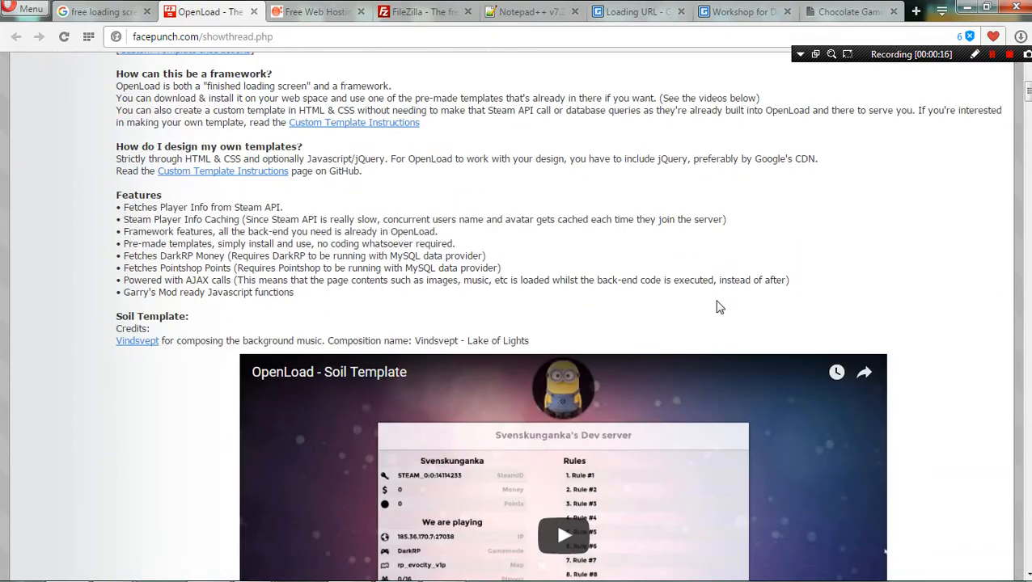
scroll(69, 341, down, 8)
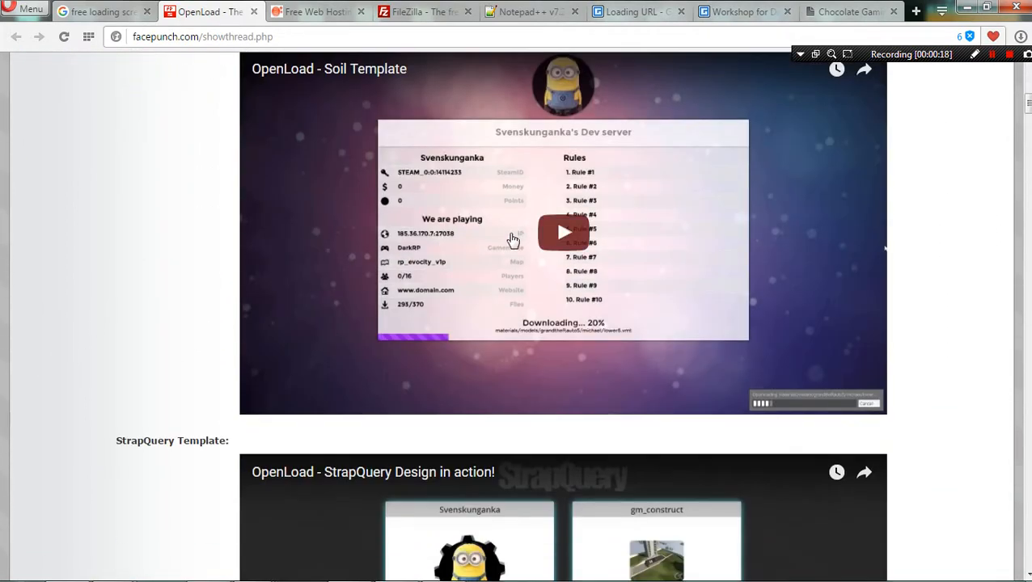
scroll(208, 336, up, 6)
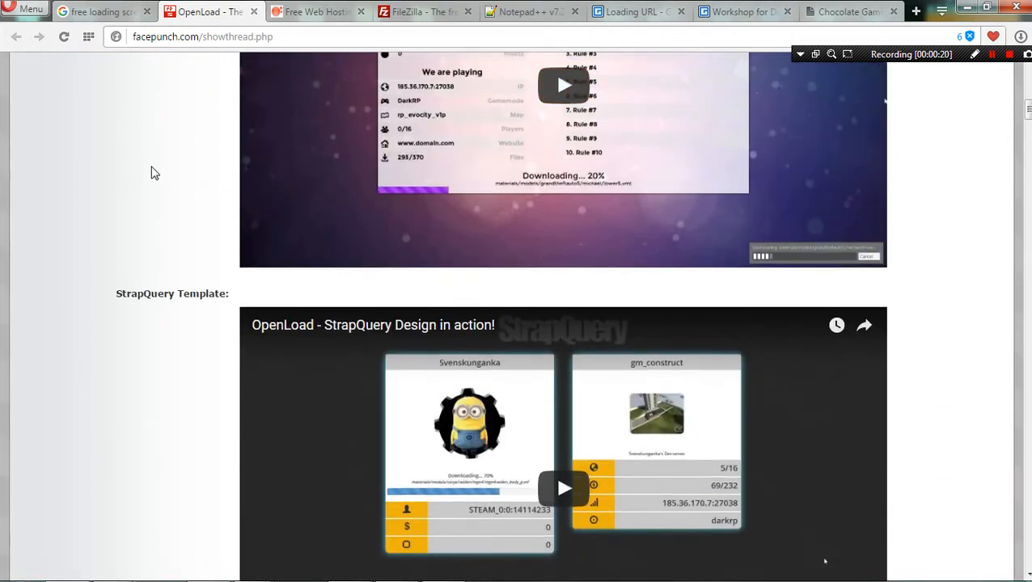
scroll(142, 485, down, 2)
scroll(76, 214, up, 2)
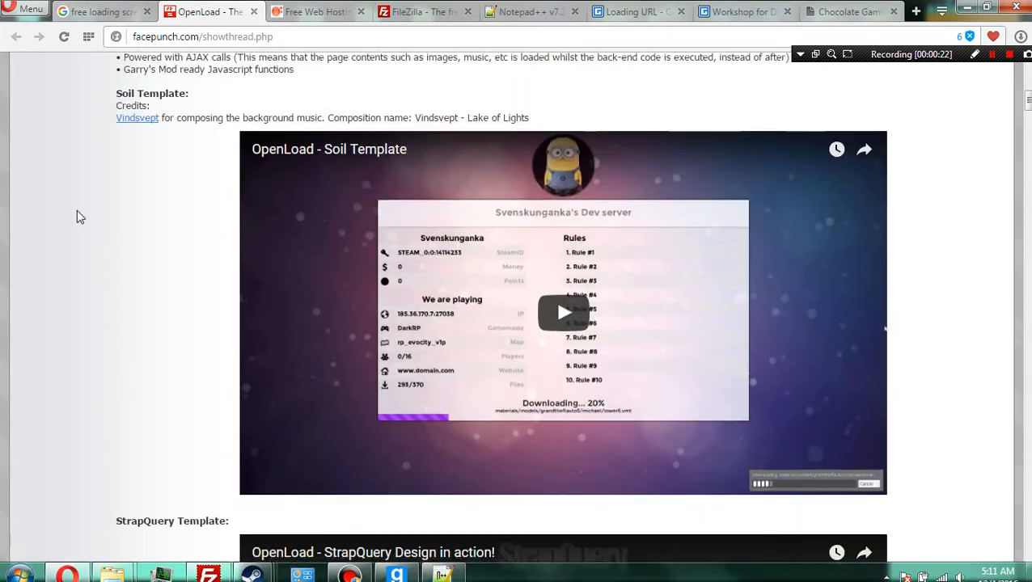
- Check the Google results for "free loading screen gmod" and return to the start of the OpenLoad thread
click(87, 12)
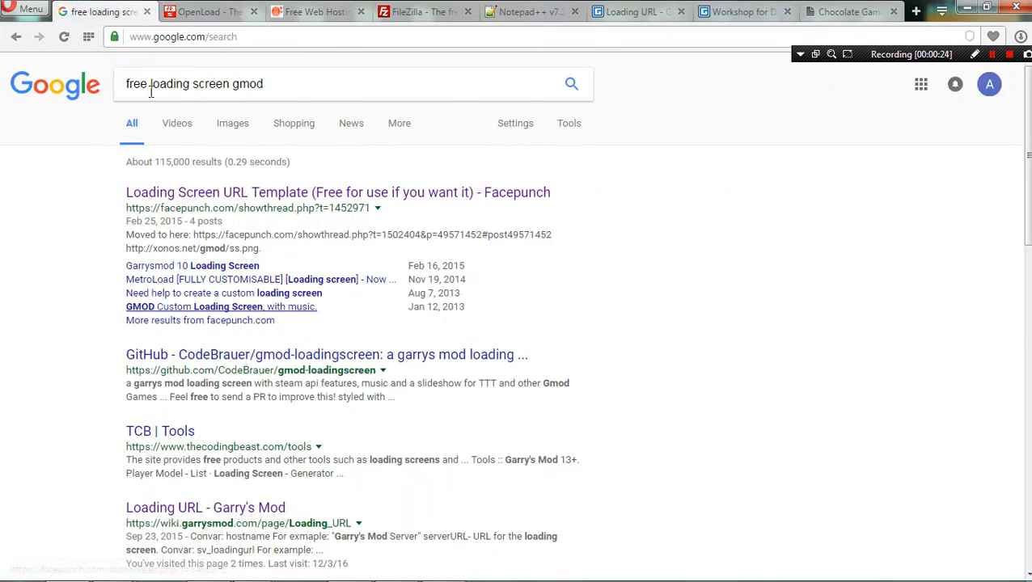
scroll(416, 460, down, 1)
scroll(416, 460, up, 1)
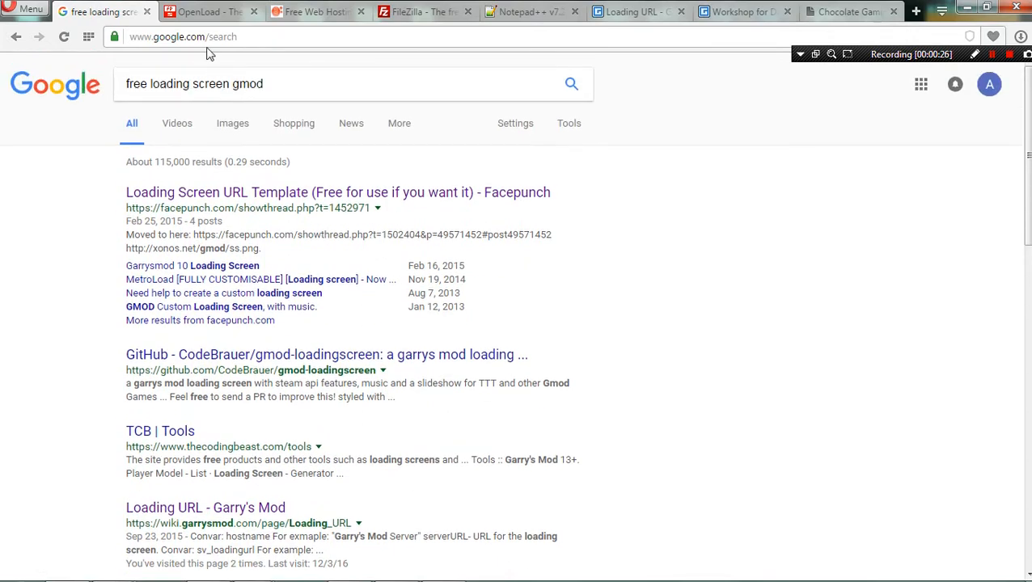
click(207, 12)
scroll(443, 350, up, 3)
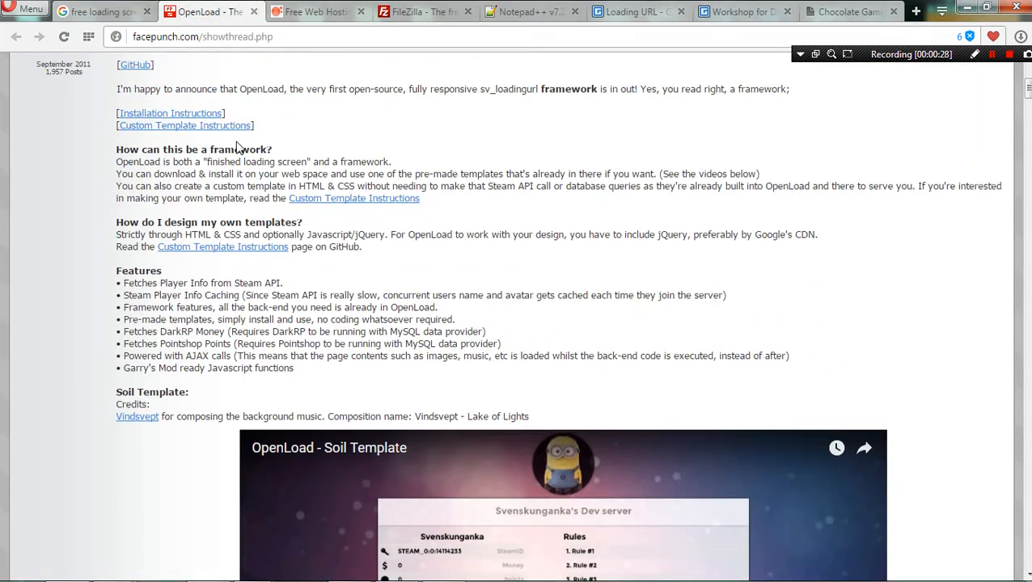
- Review the Free Web Hosting Area, FileZilla and Notepad++ 7.2.2 pages that are already open
click(315, 11)
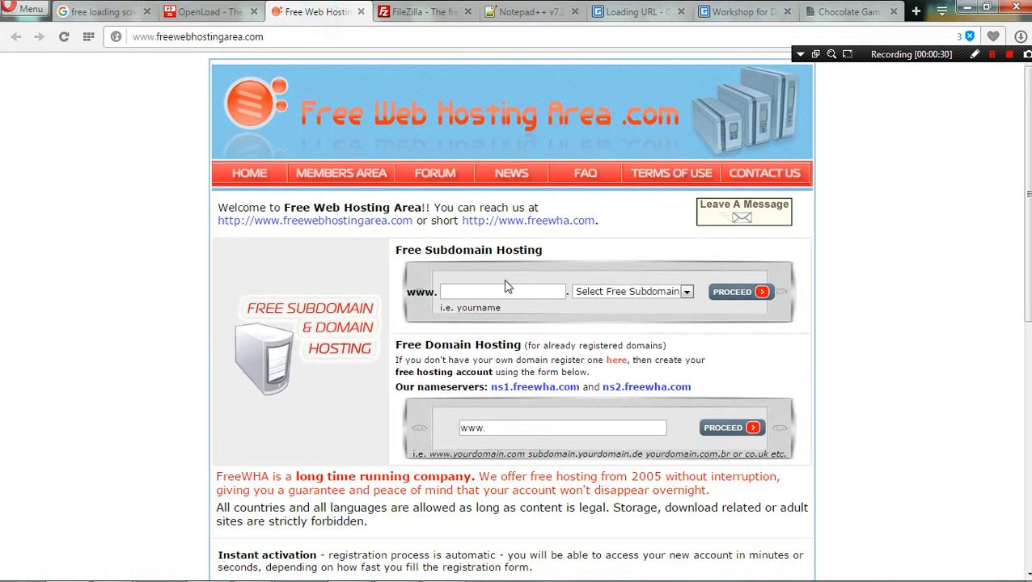
click(417, 11)
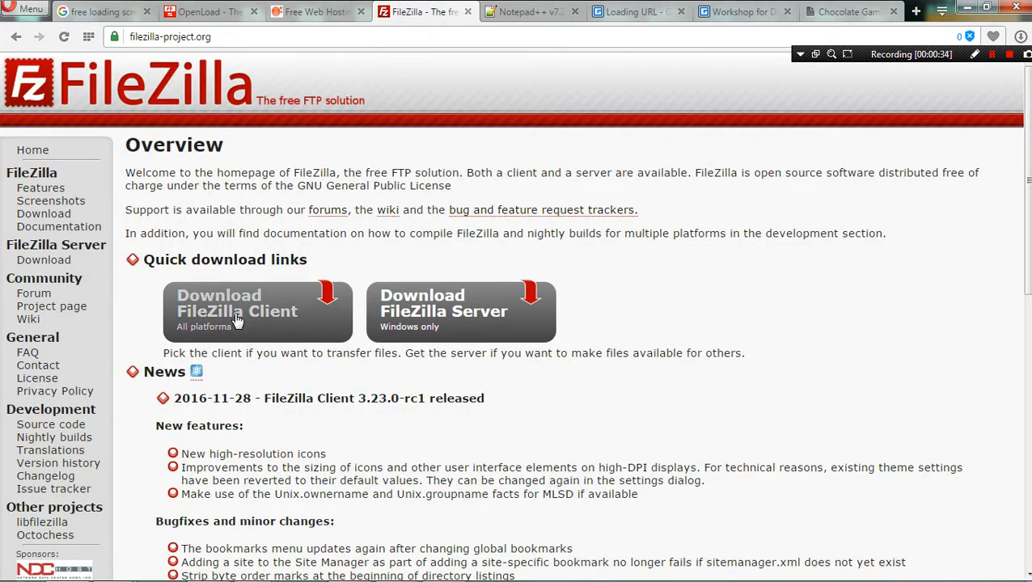
click(524, 12)
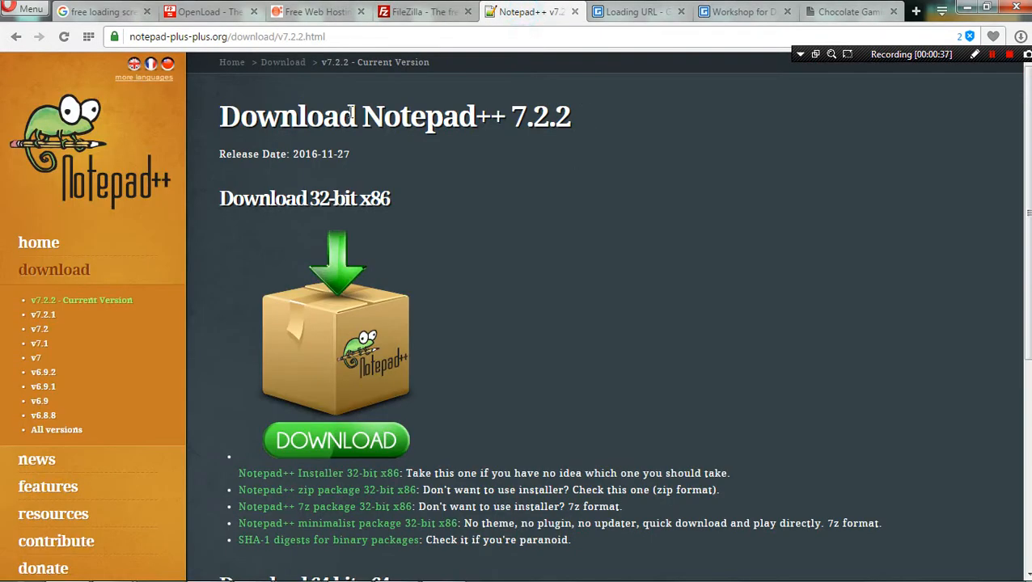
drag(235, 114, 617, 131)
click(623, 131)
- Open the OpenLoad GitHub repository from the forum thread and show its clone or download options
click(210, 12)
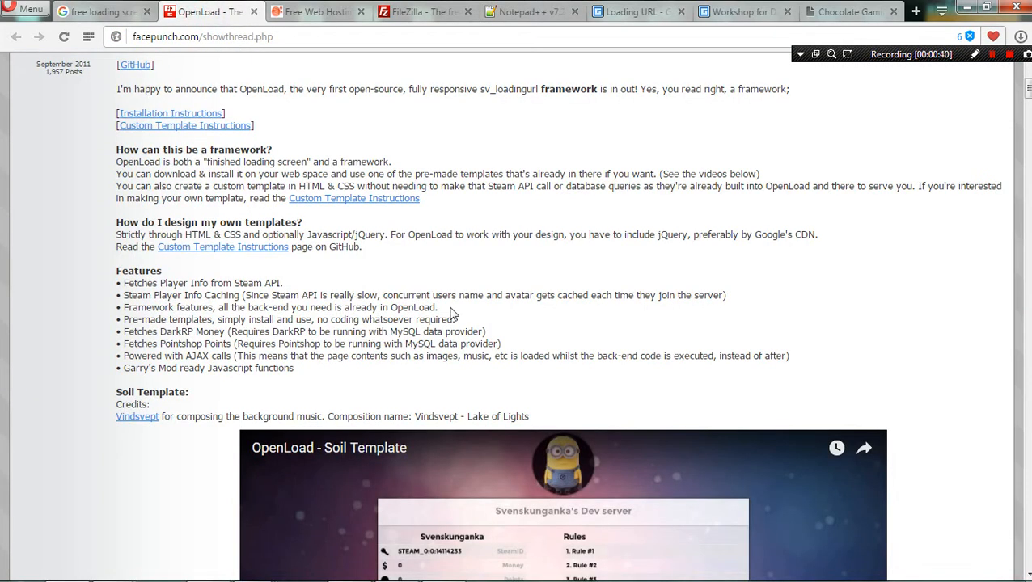
scroll(640, 307, up, 2)
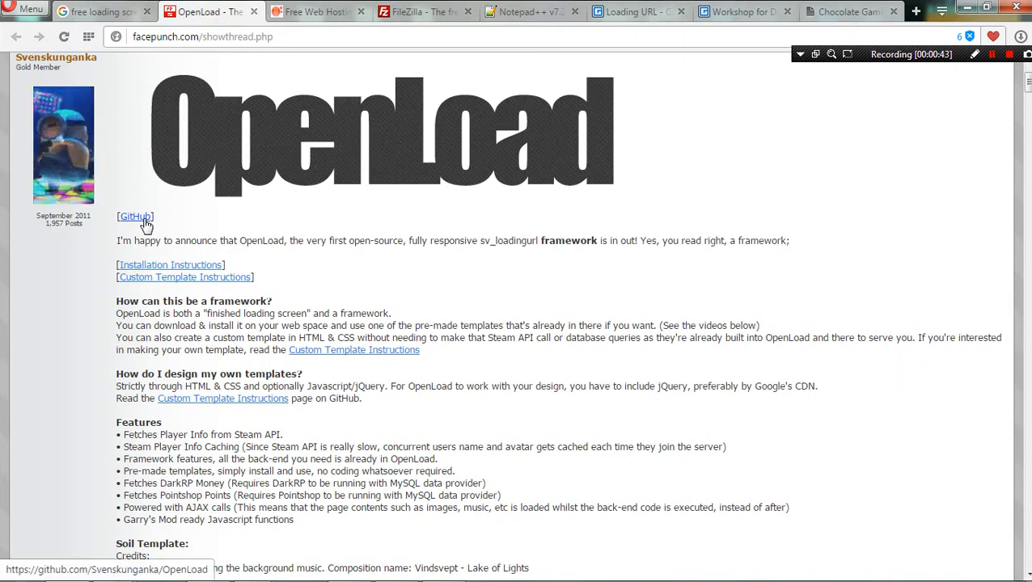
click(137, 219)
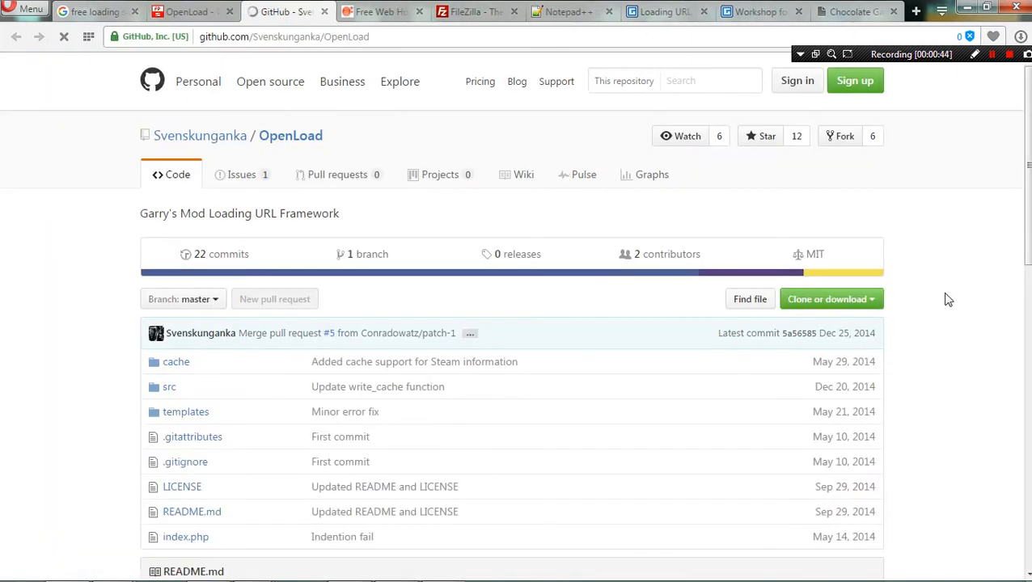
click(841, 300)
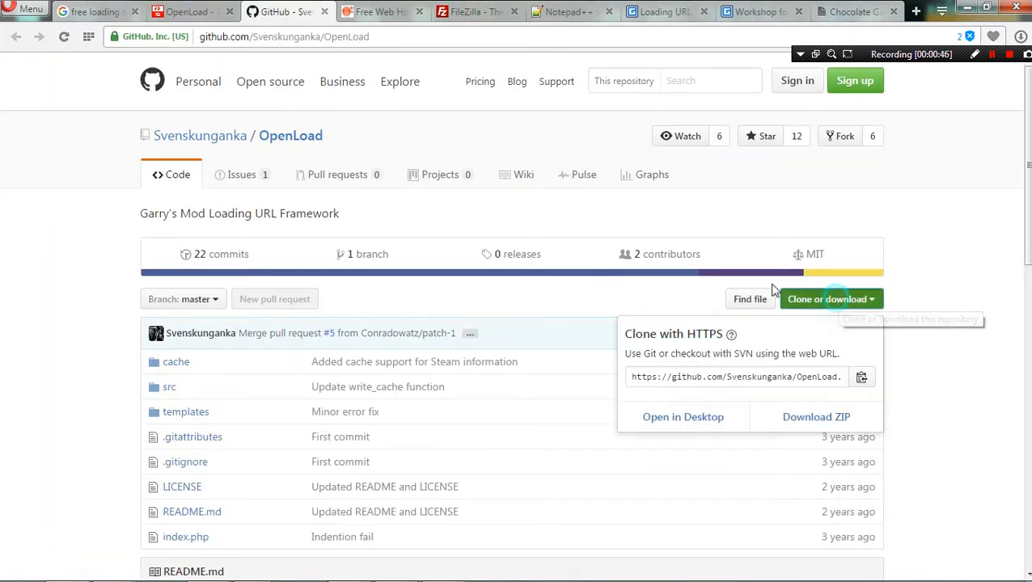
- Revisit the thread and its GitHub repository, then close the repository page
click(185, 13)
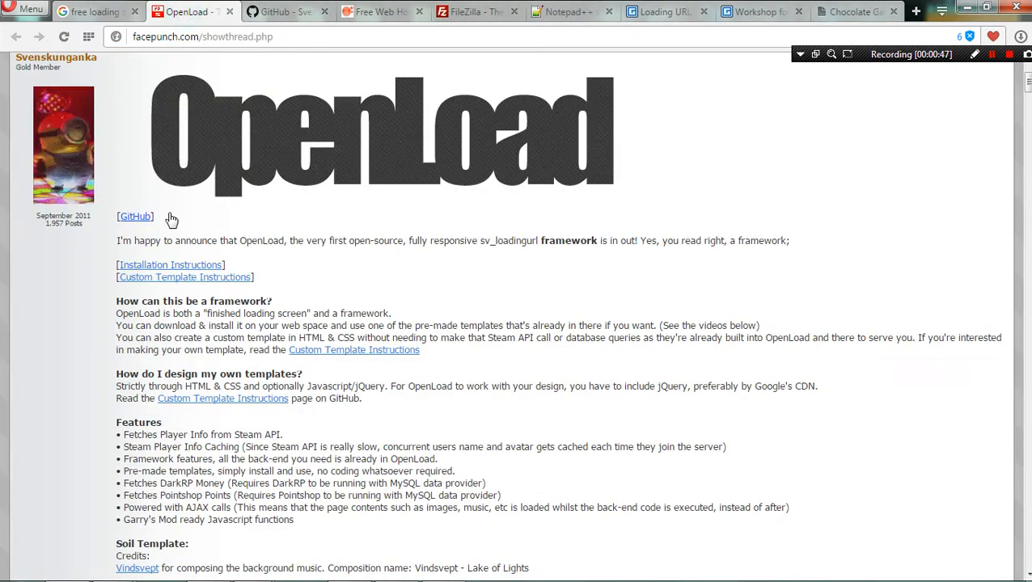
click(291, 14)
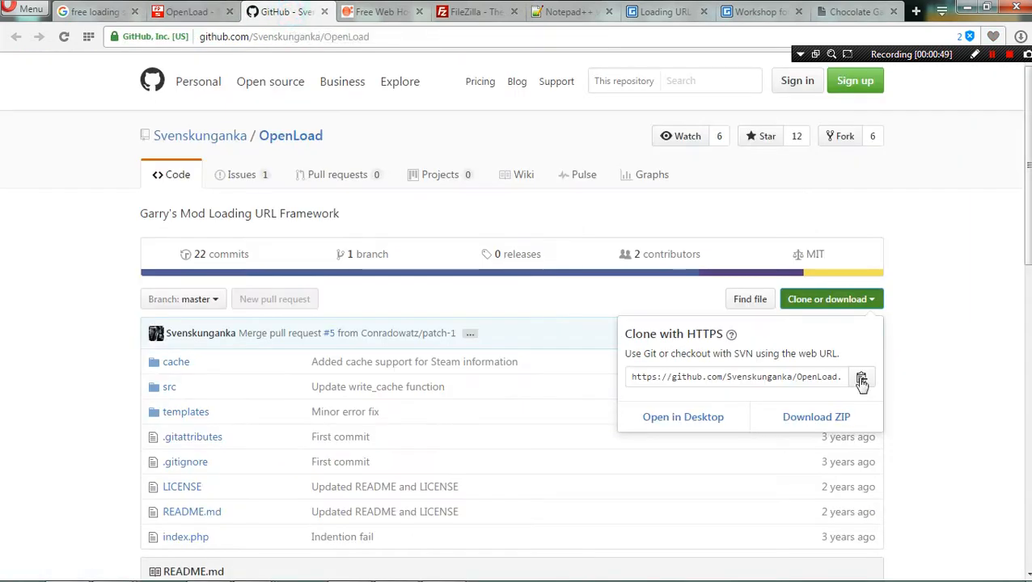
click(188, 15)
click(285, 12)
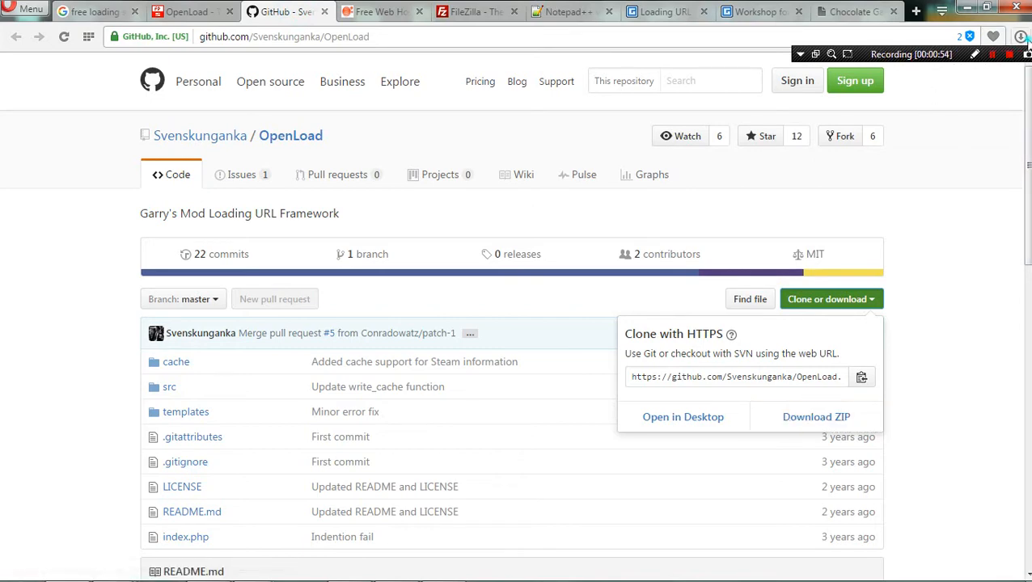
click(1021, 36)
click(323, 12)
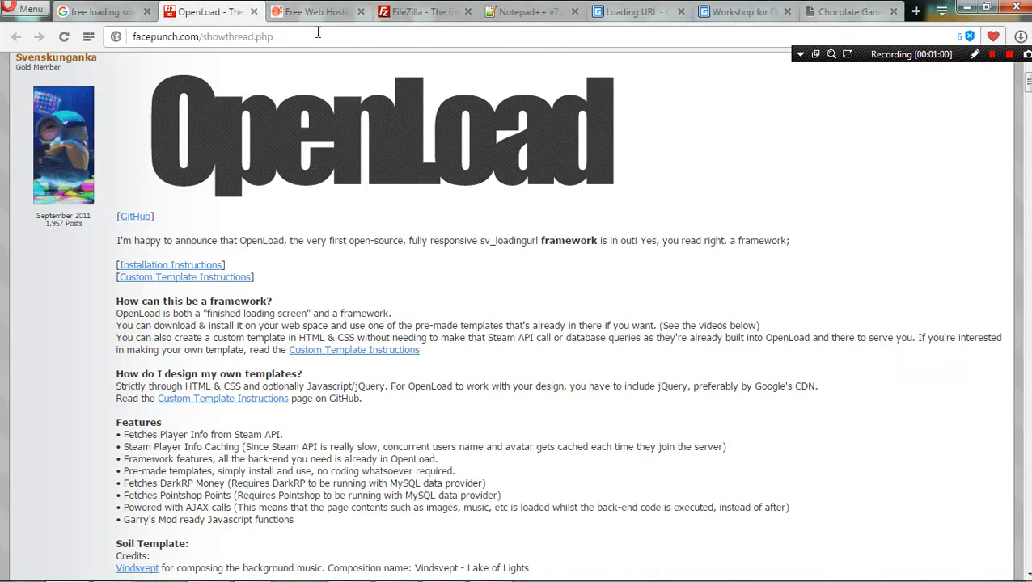
- Request the free subdomain loadingscn.freetzi.com on Free Web Hosting Area and create the hosting account
click(325, 13)
click(565, 292)
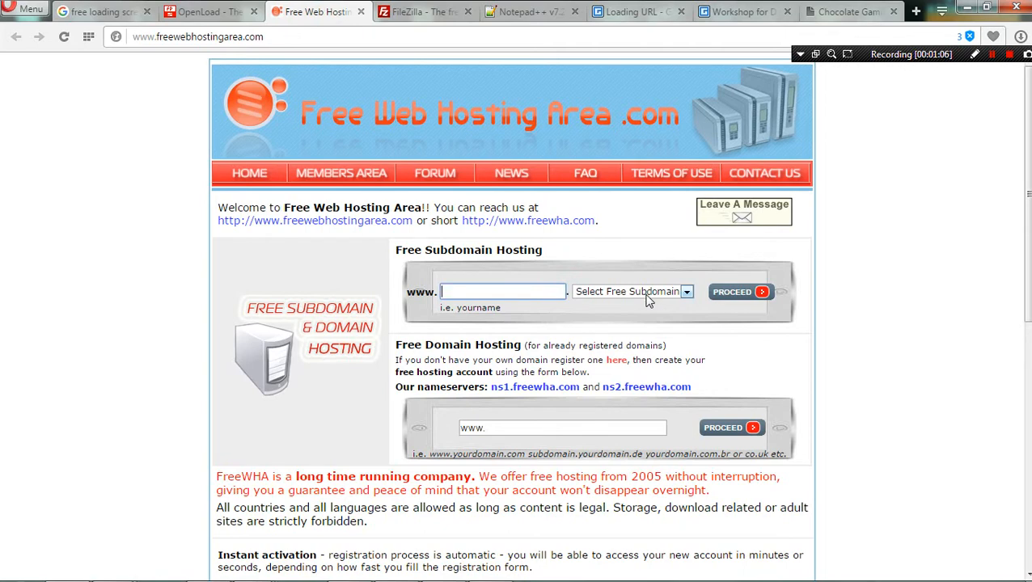
text(loadin)
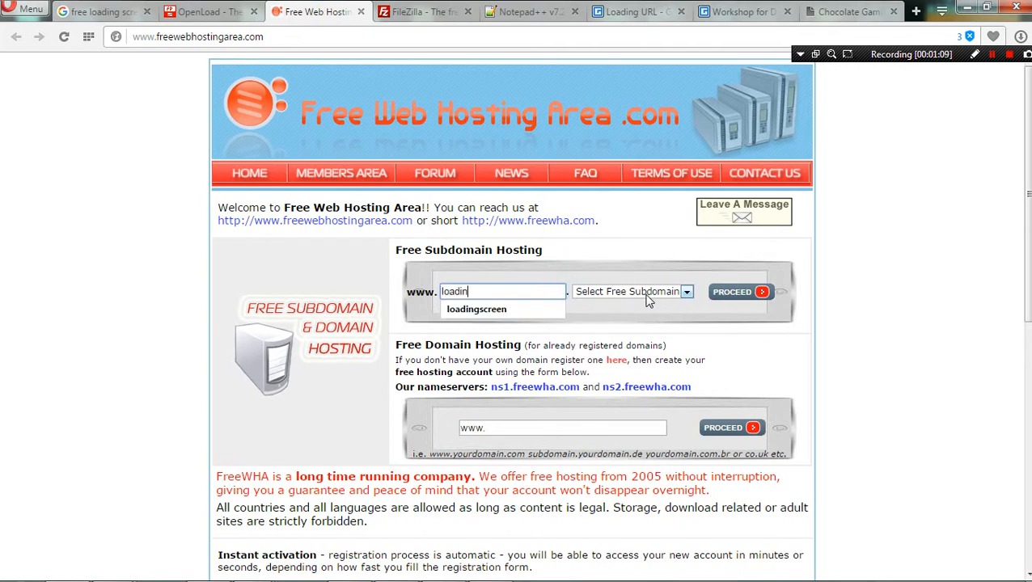
text(gscn)
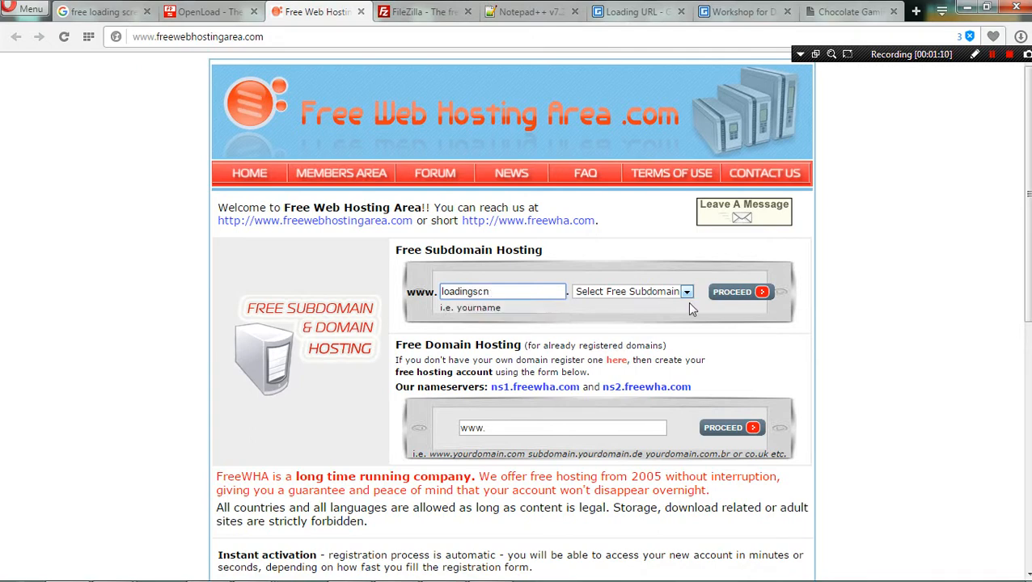
click(673, 293)
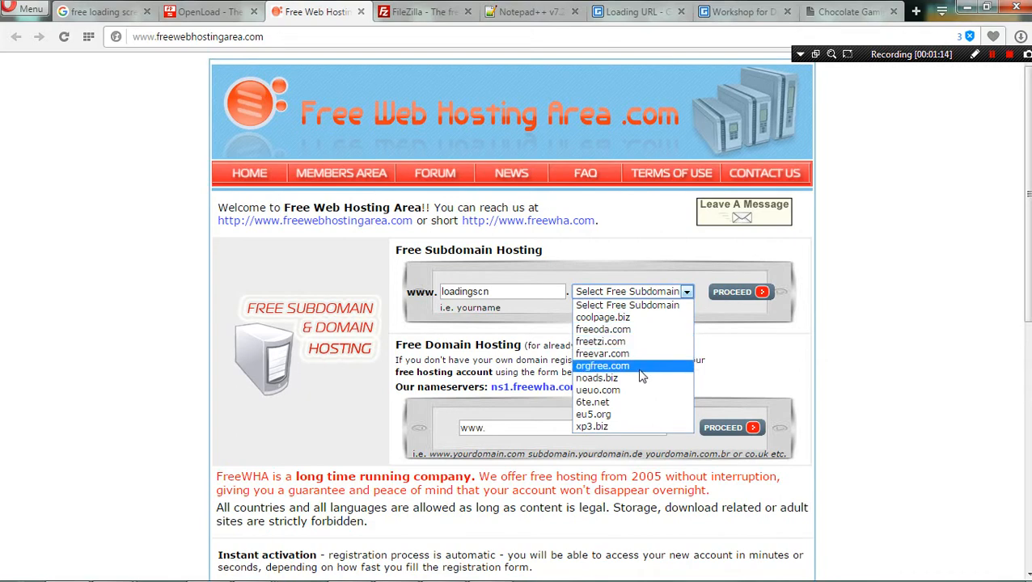
click(639, 341)
click(735, 296)
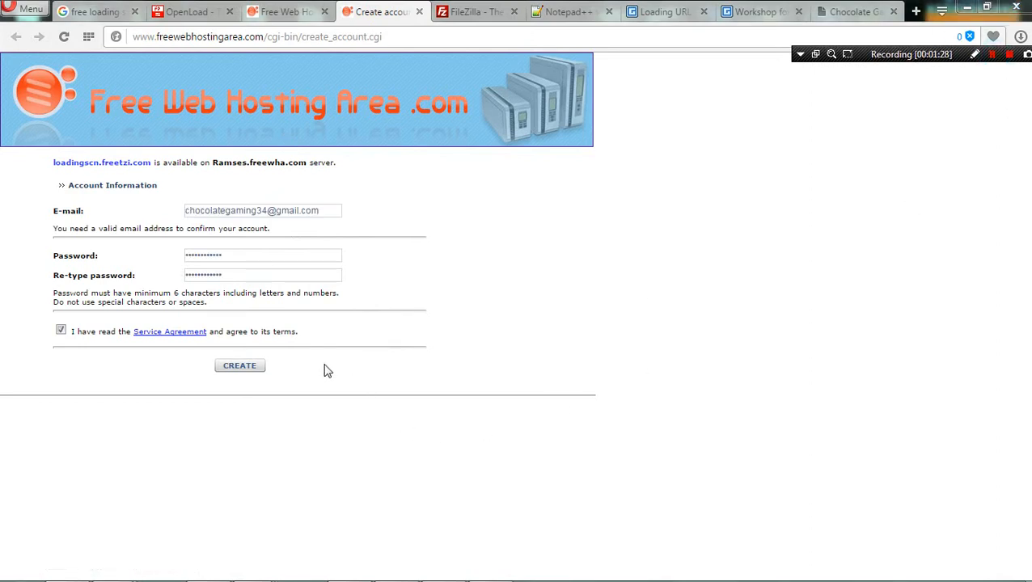
click(239, 370)
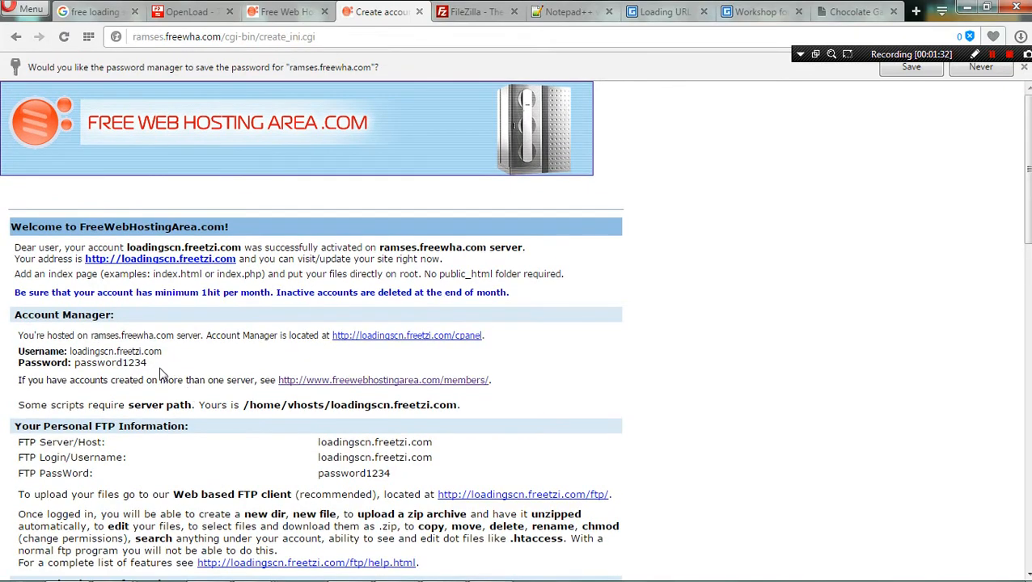
- Examine the account manager username and password on the activation page, dismissing the offer to save the password
drag(149, 363, 175, 372)
drag(69, 351, 161, 353)
click(155, 352)
drag(69, 351, 164, 352)
click(163, 352)
drag(163, 352, 68, 353)
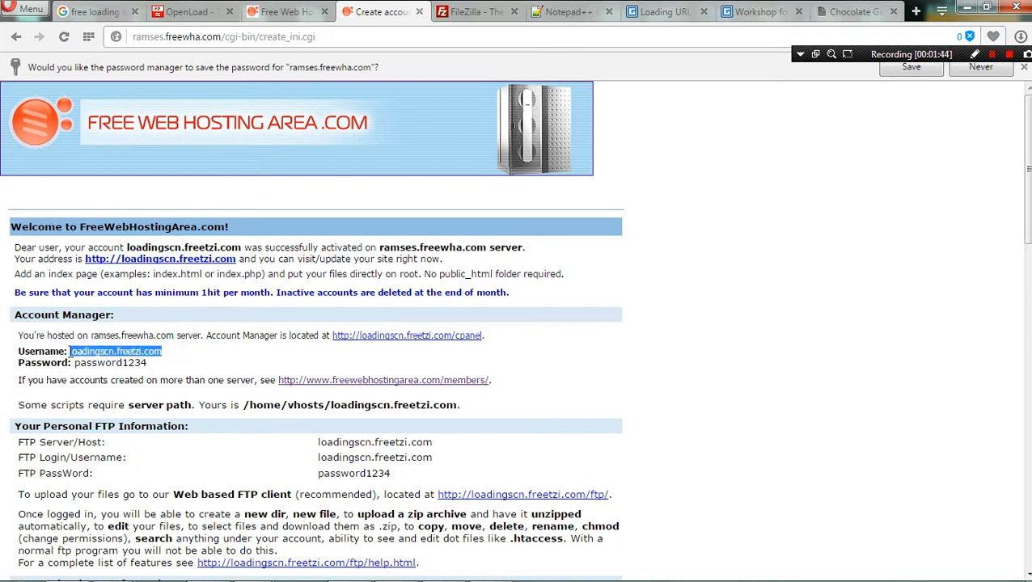
click(141, 325)
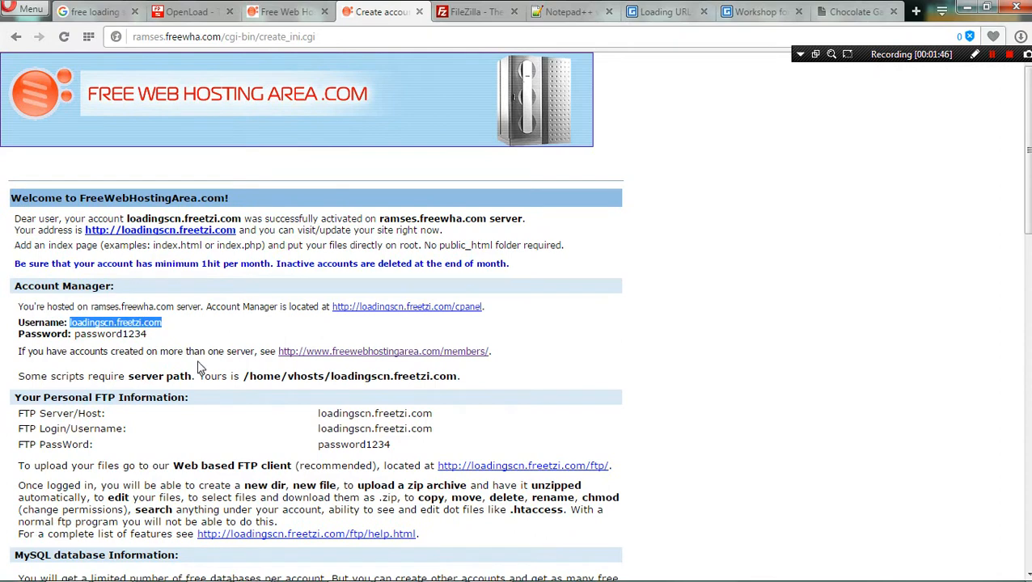
click(214, 317)
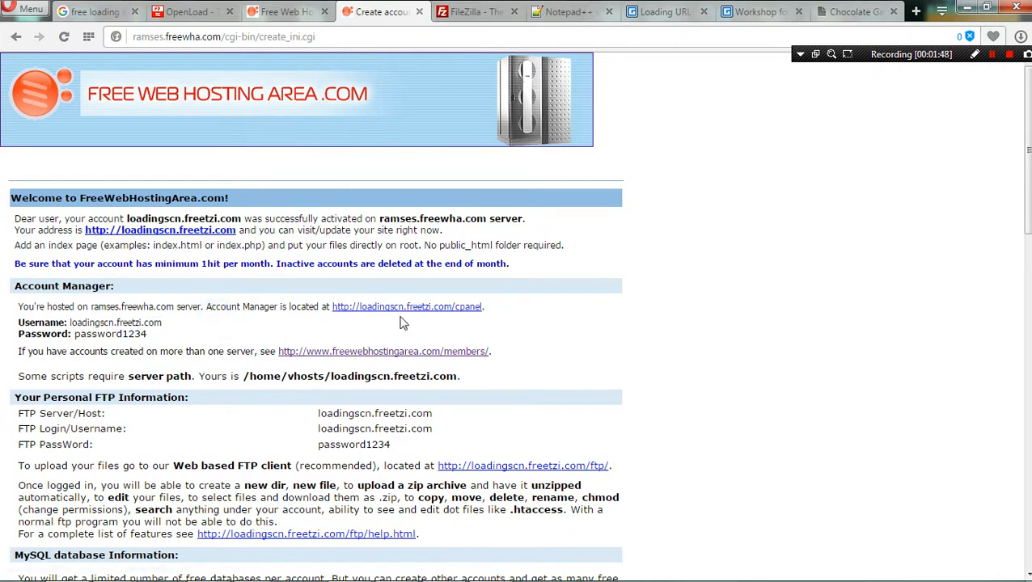
- Review the personal FTP information of the new hosting account and the FileZilla client download page
scroll(529, 367, down, 2)
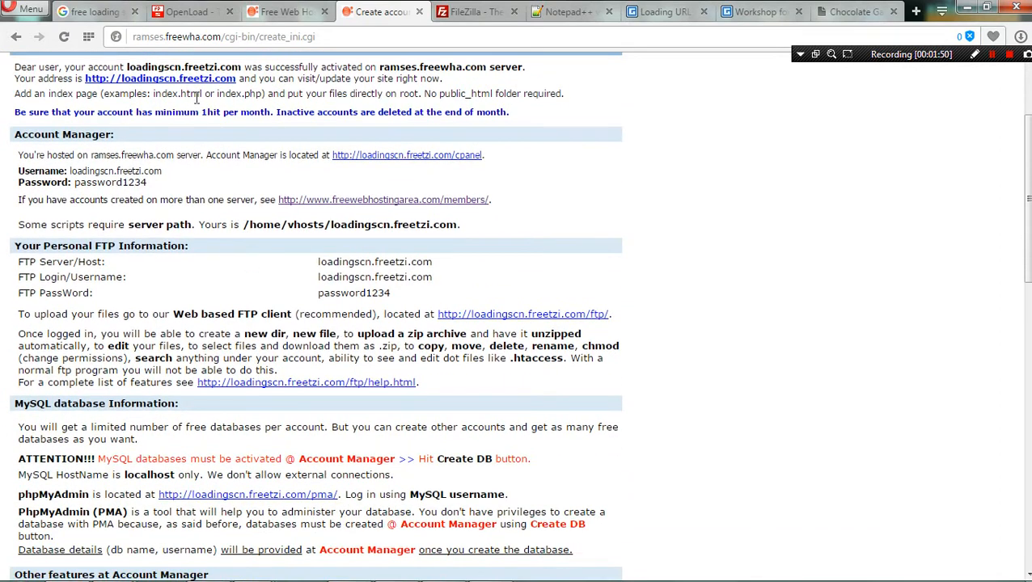
drag(12, 270, 170, 291)
click(485, 18)
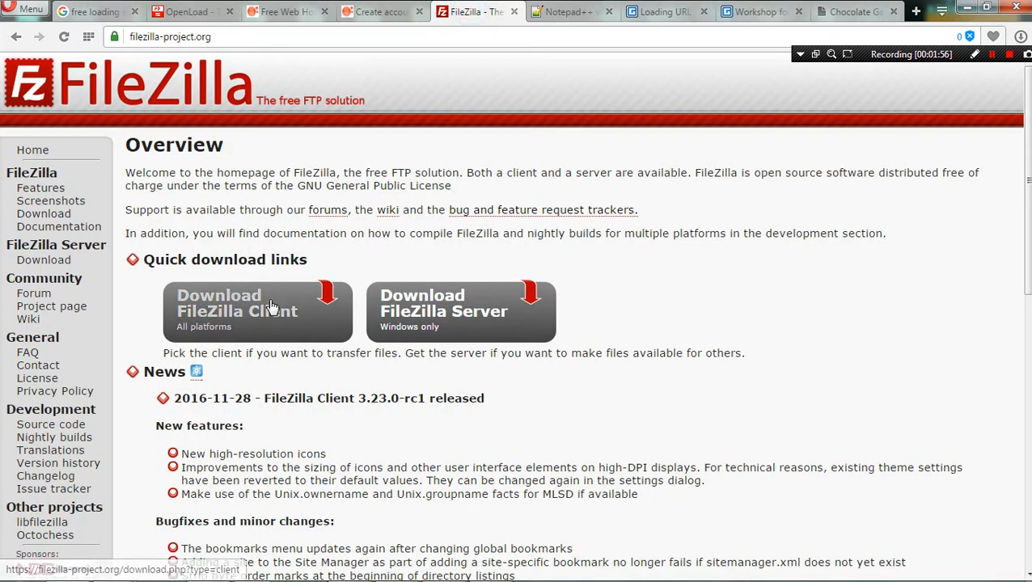
click(357, 12)
click(130, 289)
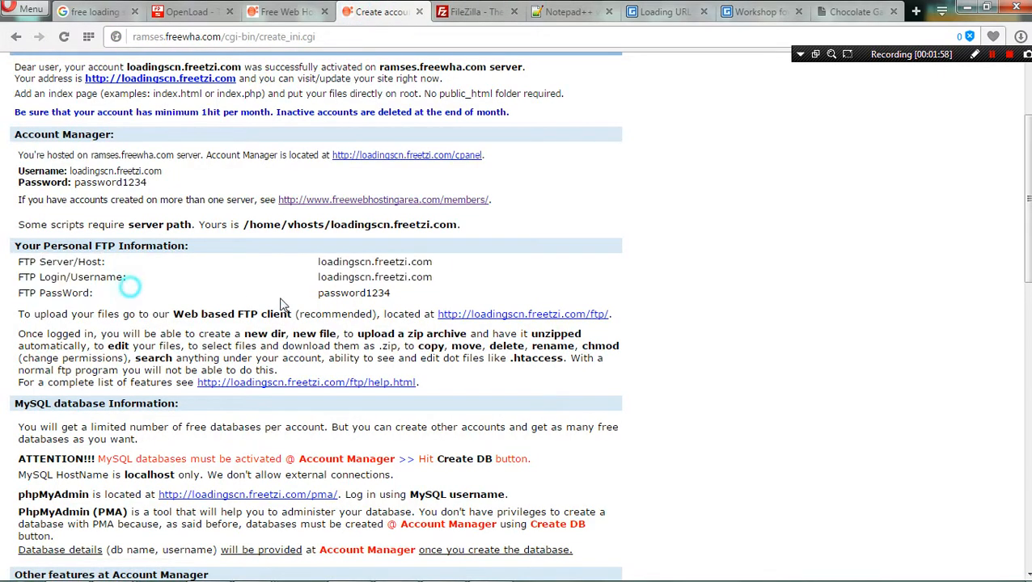
- Switch to FileZilla and close the connection to the old website server
mouse_move(396, 579)
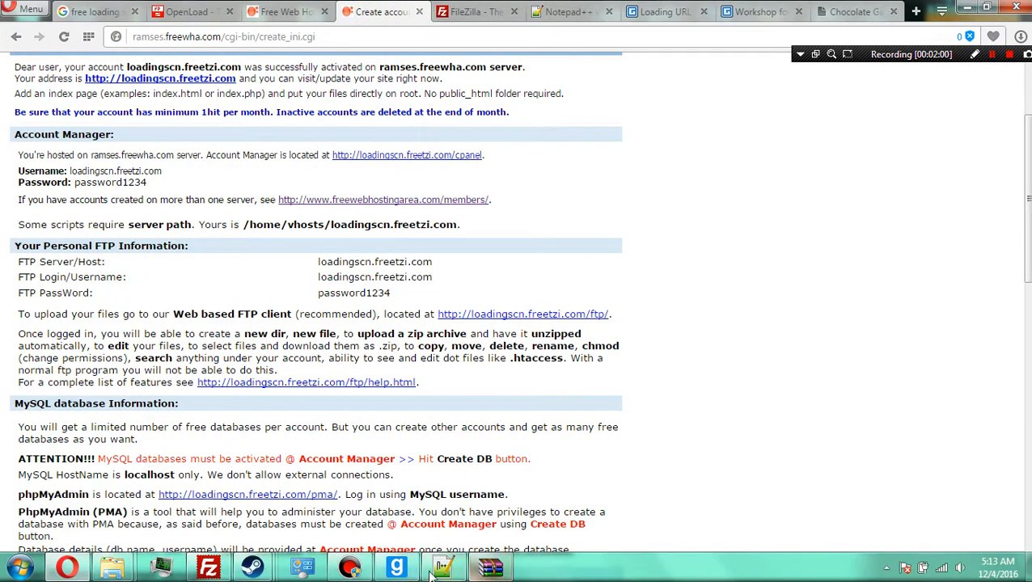
click(209, 568)
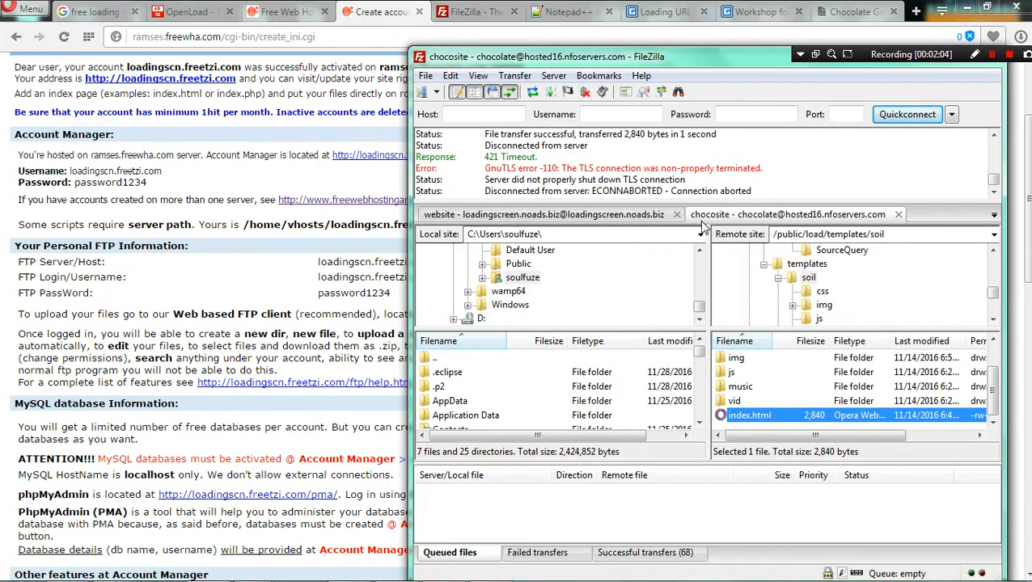
click(676, 214)
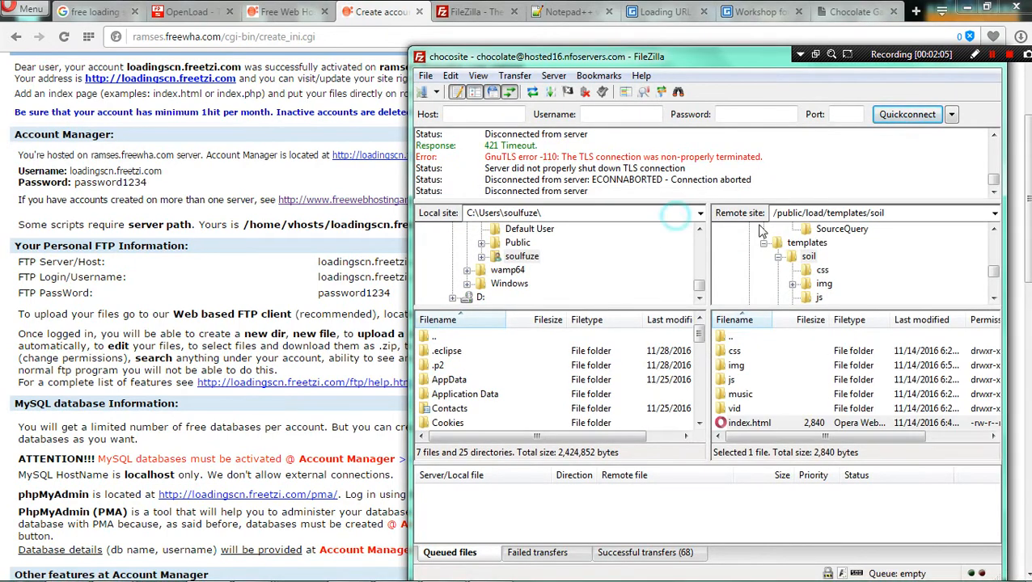
- Create a new site entry named meow in the Site Manager and set its logon type to Normal
click(436, 93)
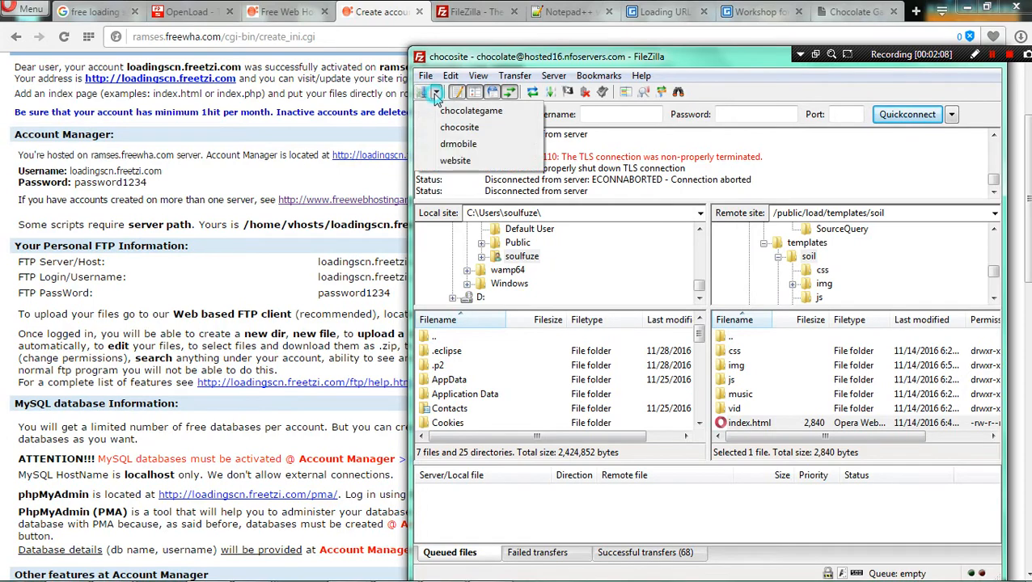
click(422, 91)
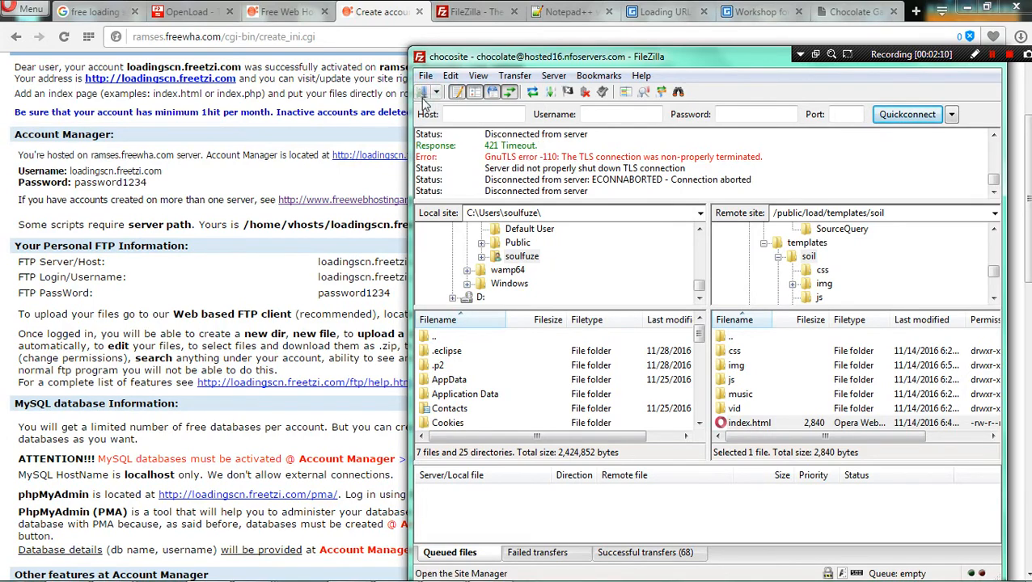
click(422, 91)
click(519, 406)
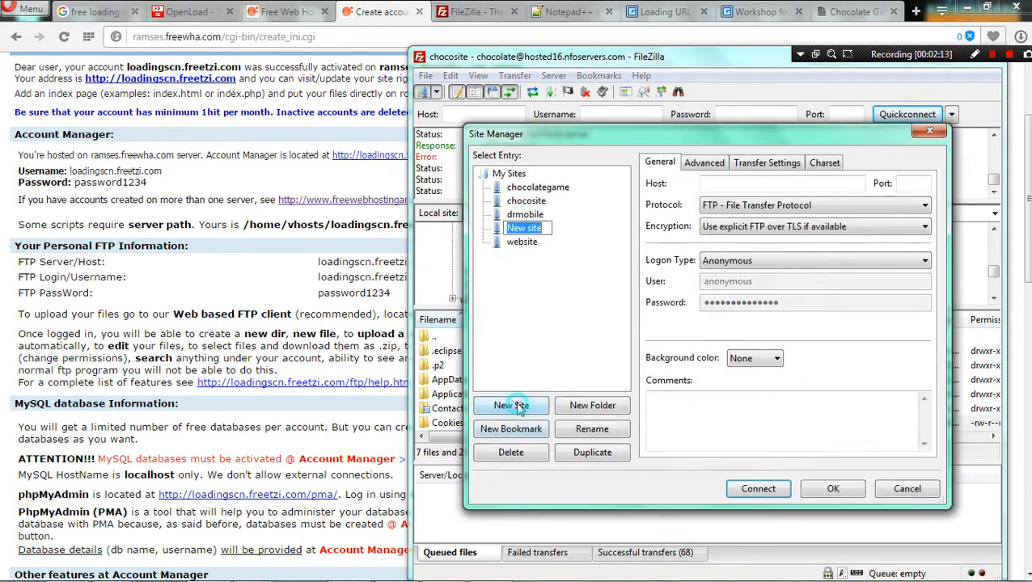
text(meow)
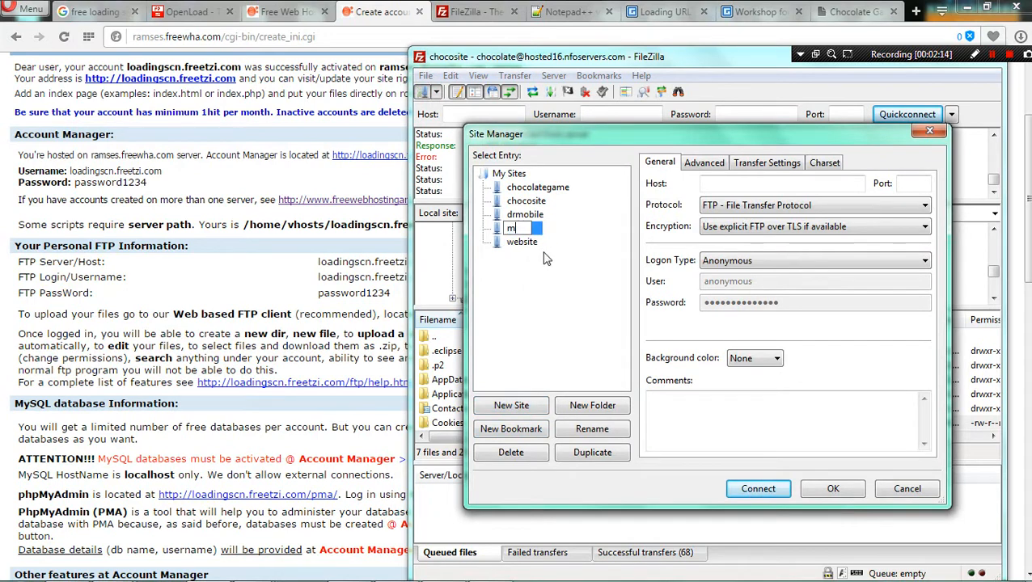
key(Return)
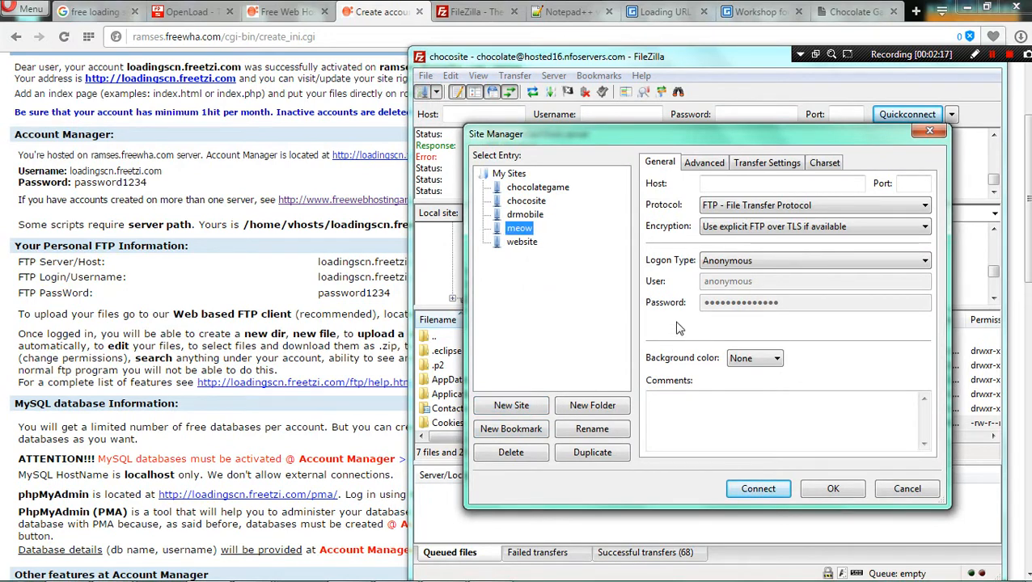
click(753, 262)
click(748, 288)
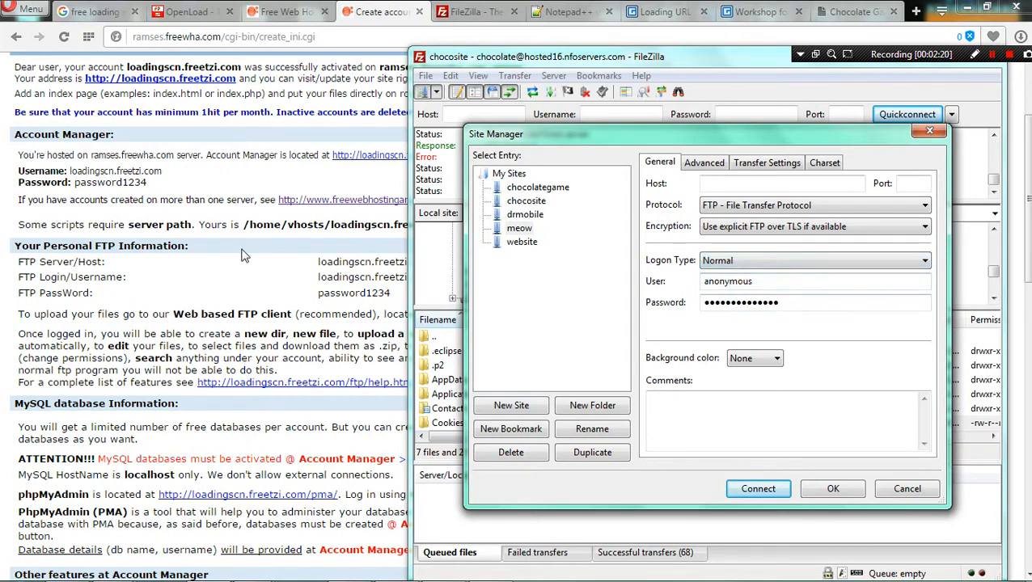
- Copy the FTP host from the activation page and set both the host and user of meow to loadingscn.freetzi.com
click(313, 268)
drag(318, 261, 439, 261)
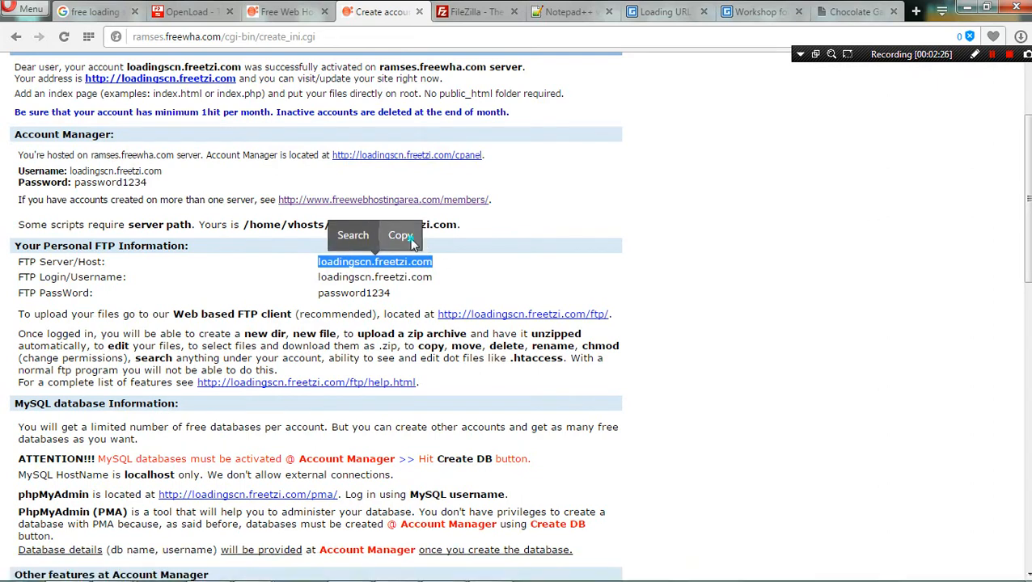
click(398, 234)
click(209, 574)
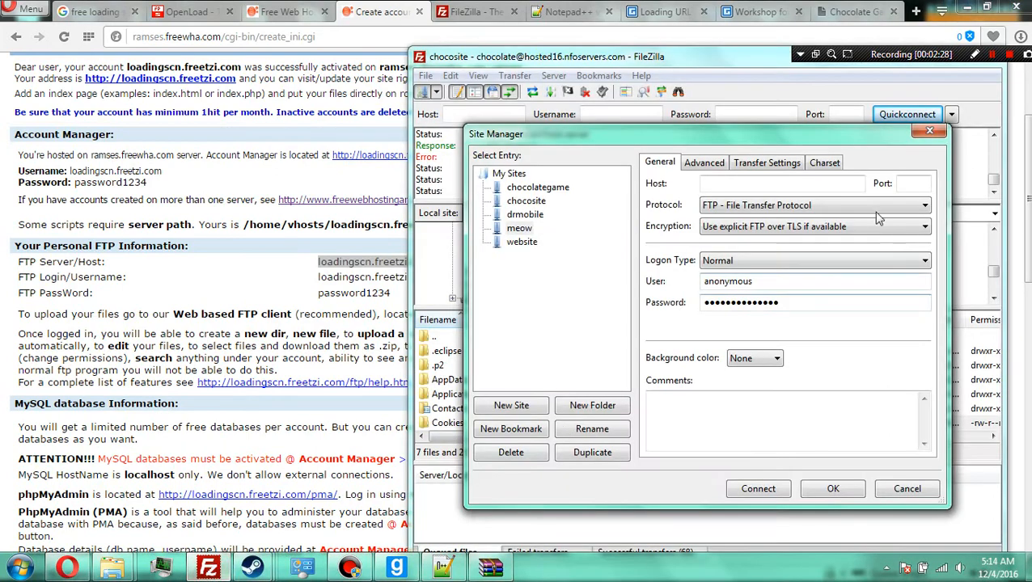
click(755, 181)
key(ctrl+v)
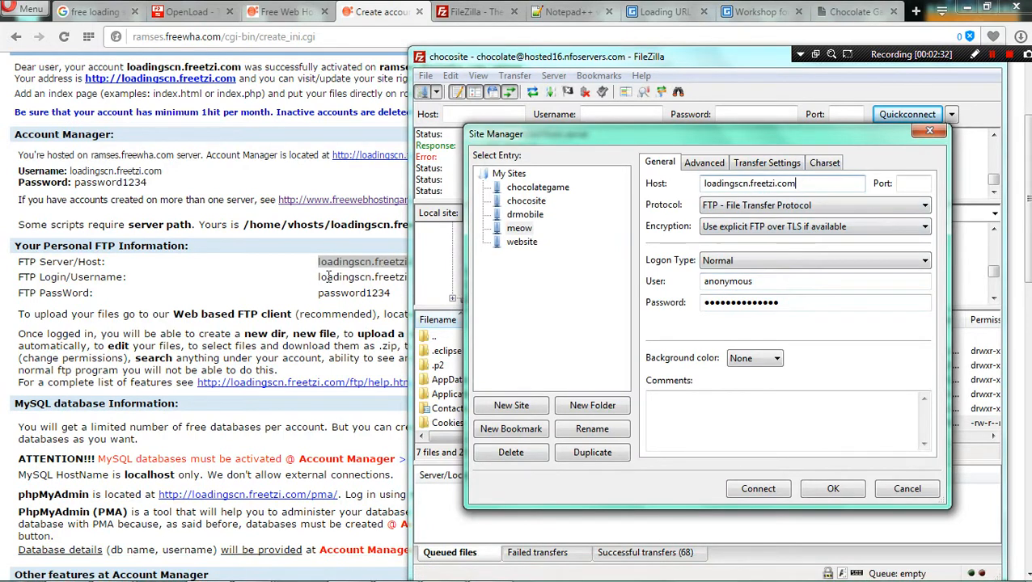
double_click(783, 281)
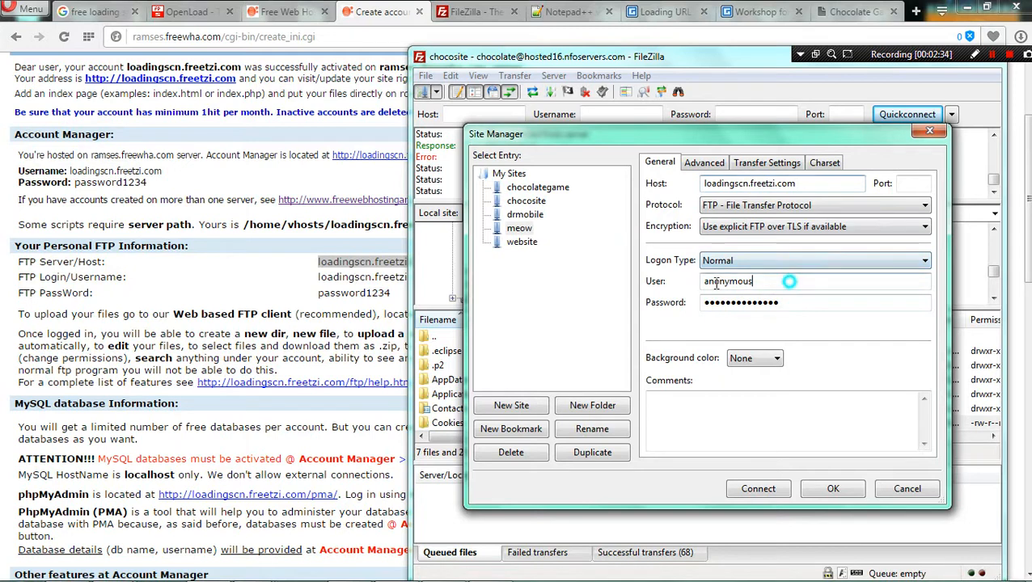
key(ctrl+v)
- Copy the FTP password from the activation page into the password field of meow and save the site entry
click(317, 305)
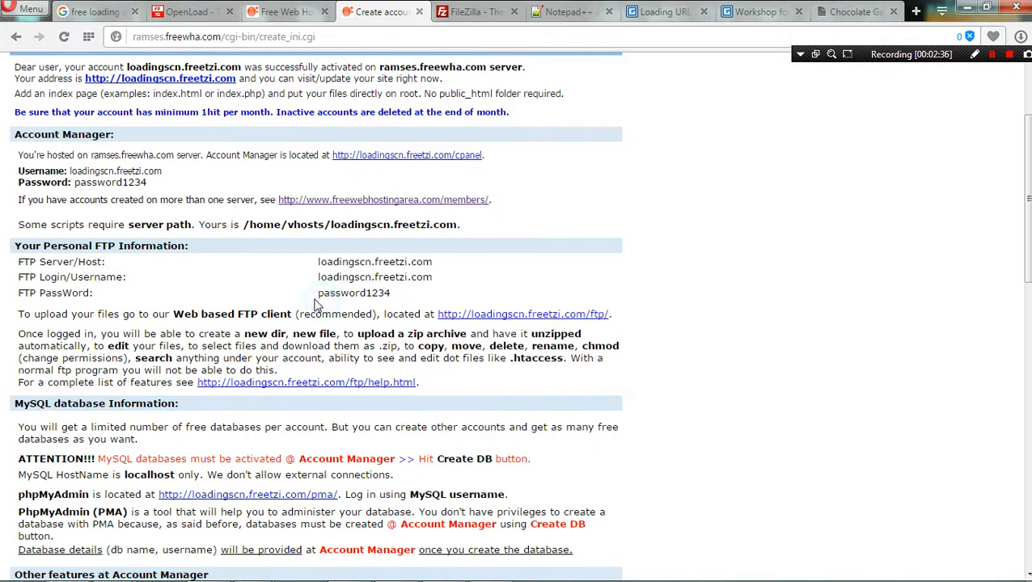
drag(316, 296, 394, 292)
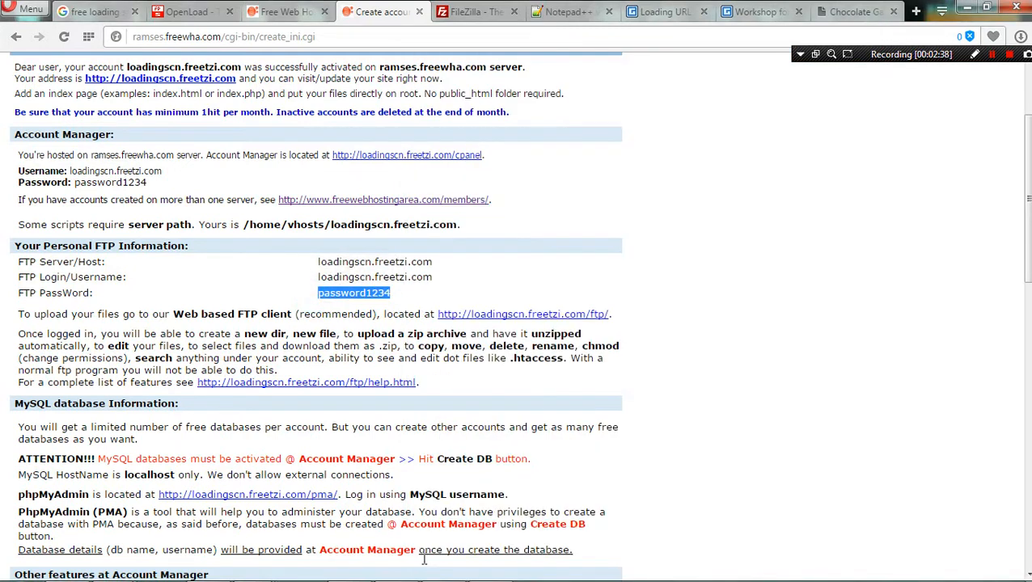
click(208, 572)
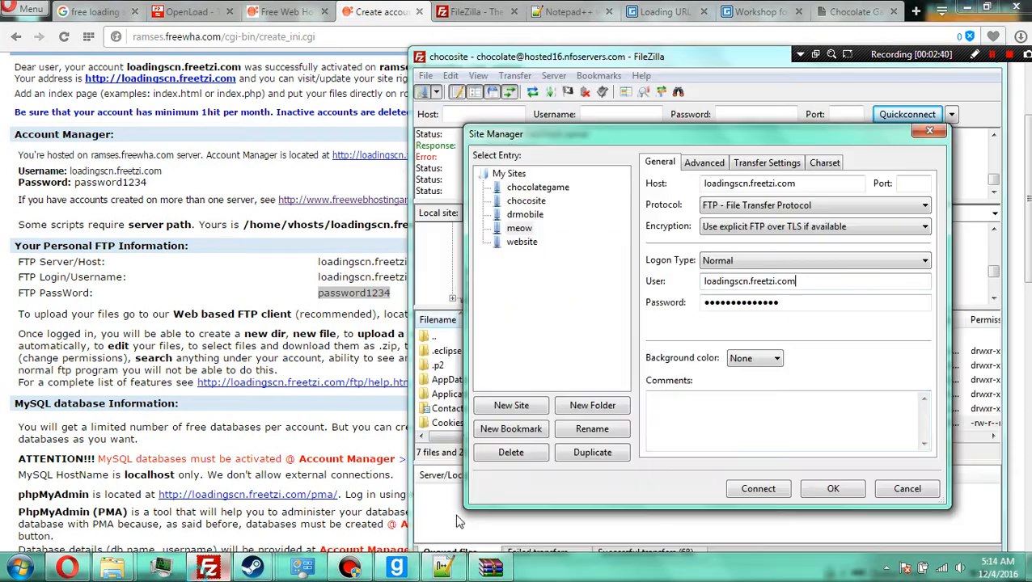
double_click(788, 302)
key(ctrl+v)
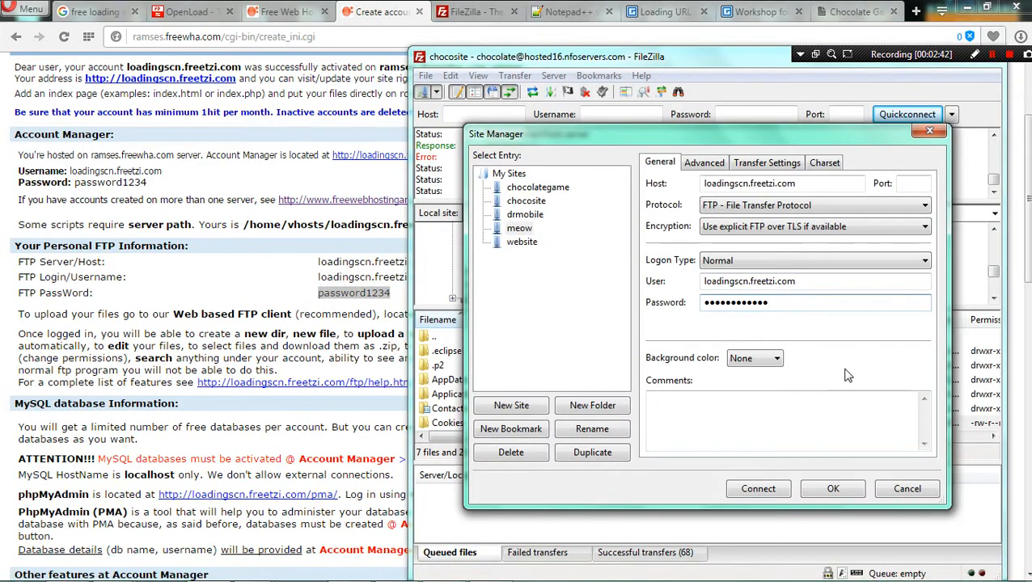
click(833, 489)
click(475, 113)
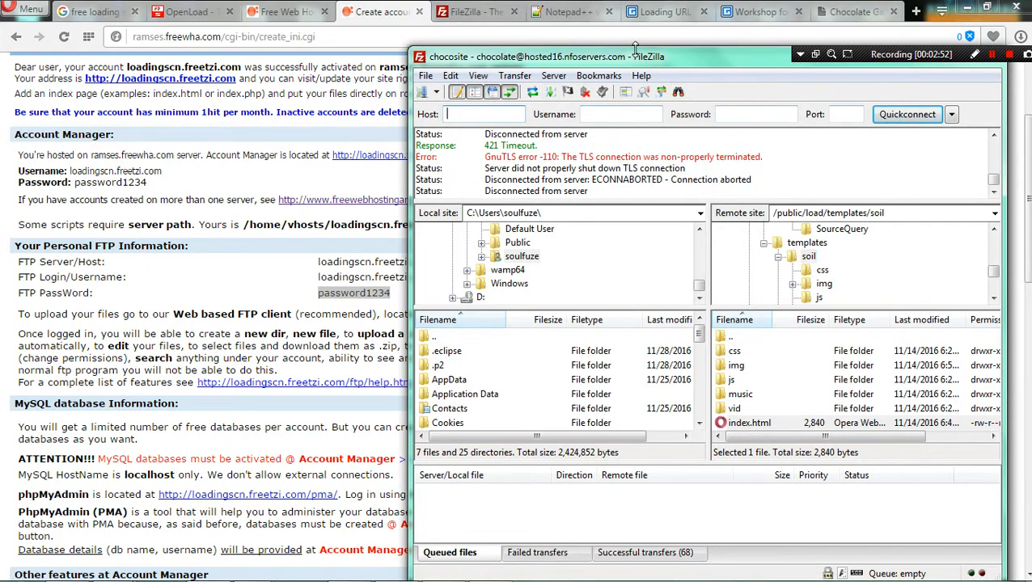
- Connect to the meow site, aborting the previous connection and using the current tab
click(436, 93)
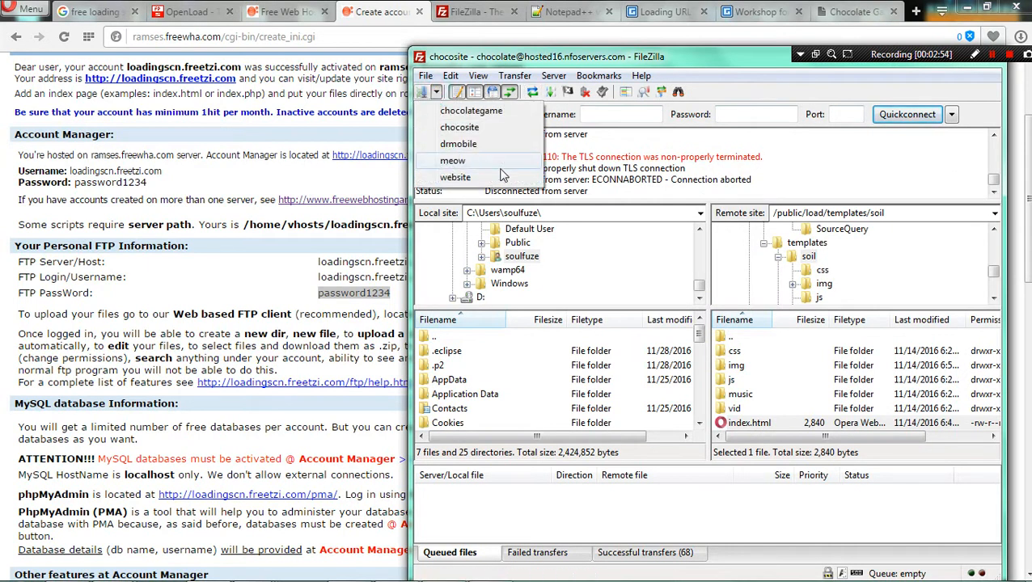
click(461, 161)
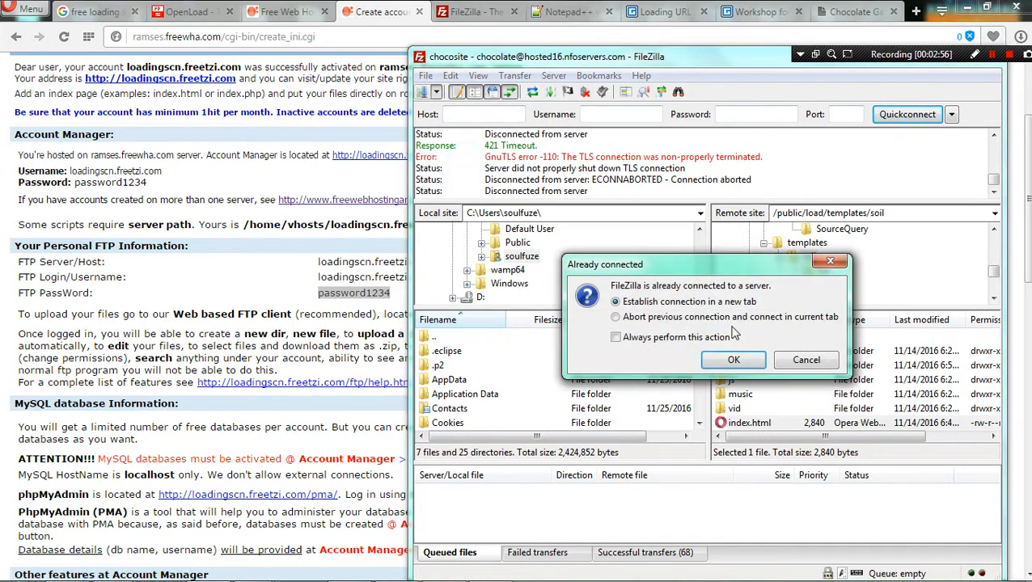
click(673, 317)
click(734, 360)
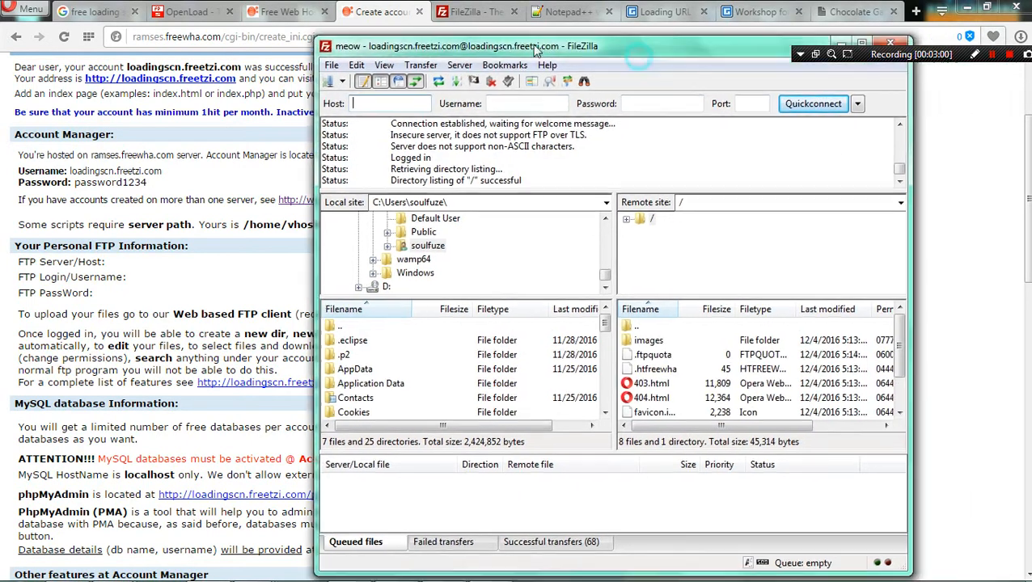
- Examine the default files in the remote root directory of the new hosting account and return to the browser
drag(637, 56, 534, 50)
click(708, 397)
scroll(707, 398, down, 1)
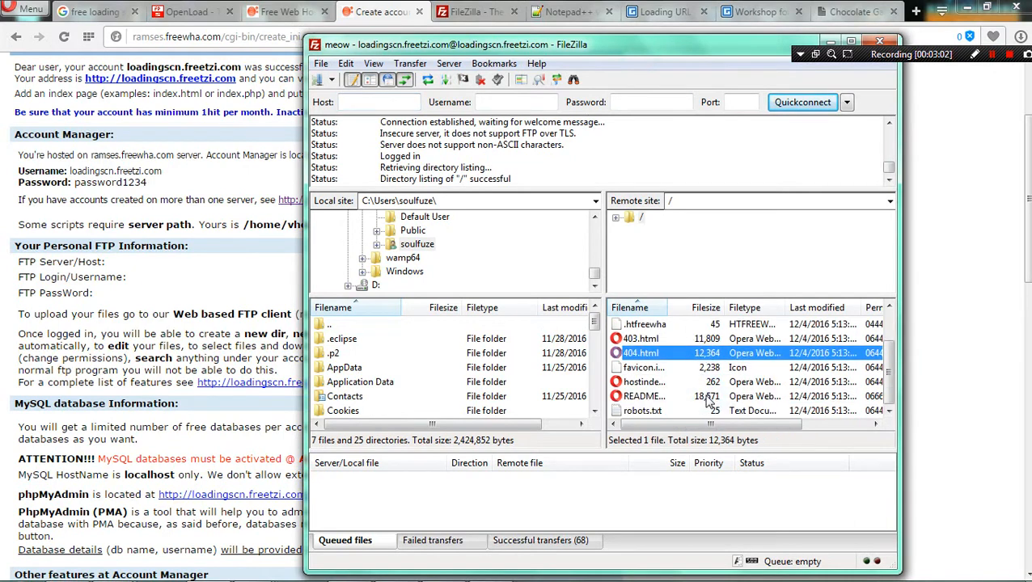
scroll(704, 396, up, 1)
scroll(690, 388, down, 1)
scroll(666, 379, up, 1)
scroll(666, 379, down, 1)
scroll(674, 381, up, 1)
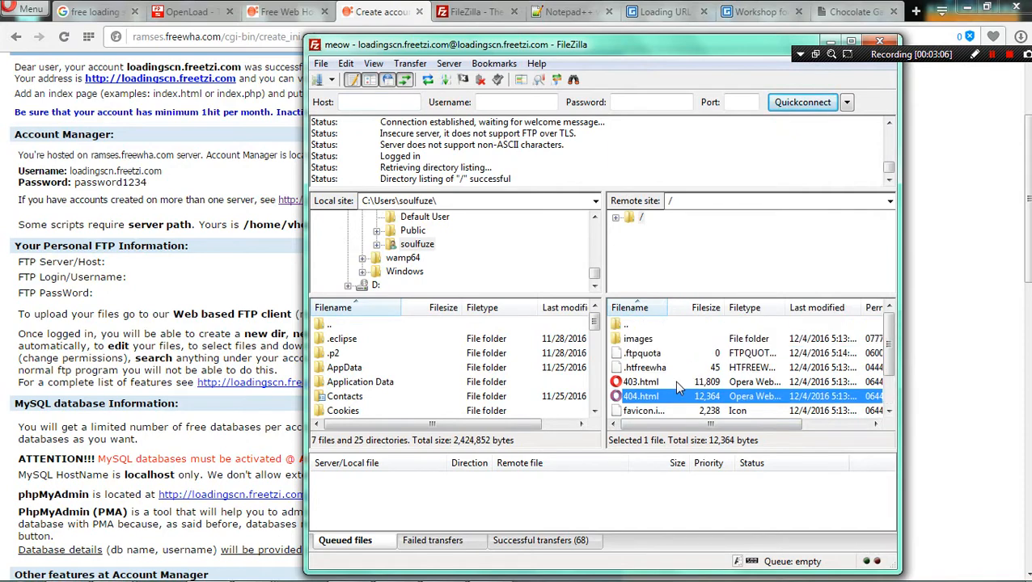
scroll(674, 381, down, 1)
click(918, 348)
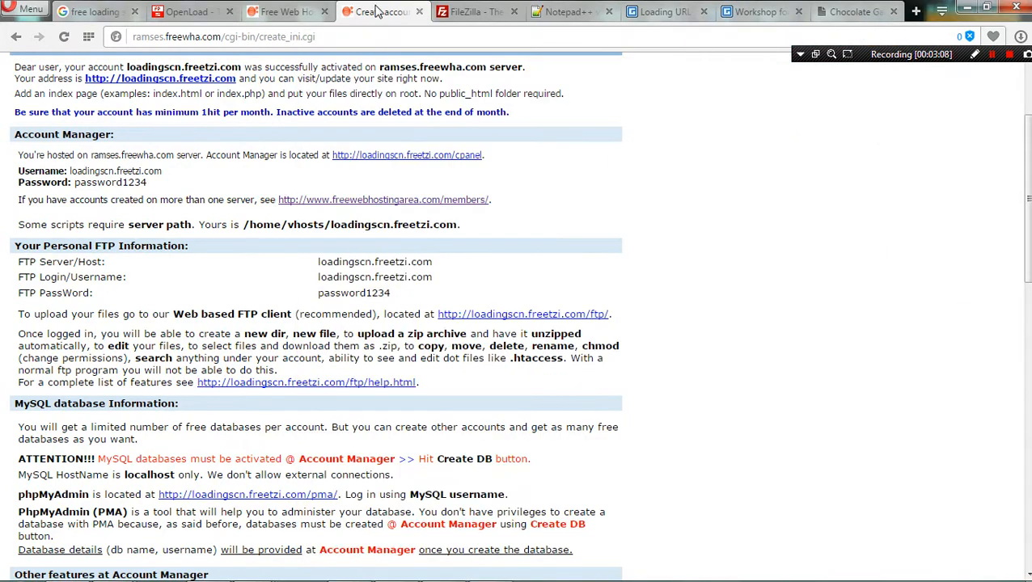
click(384, 31)
key(ctrl+v)
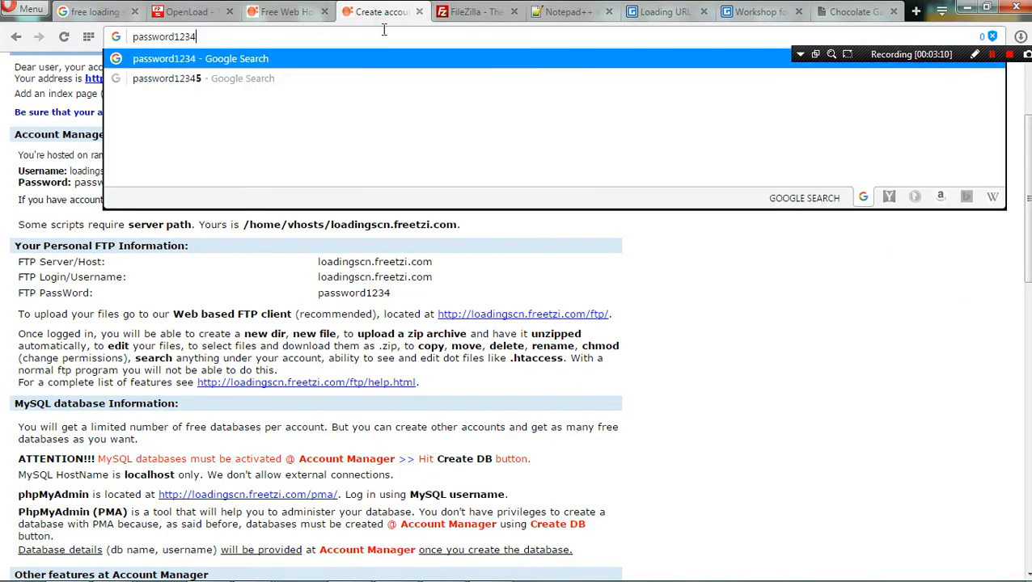
click(710, 419)
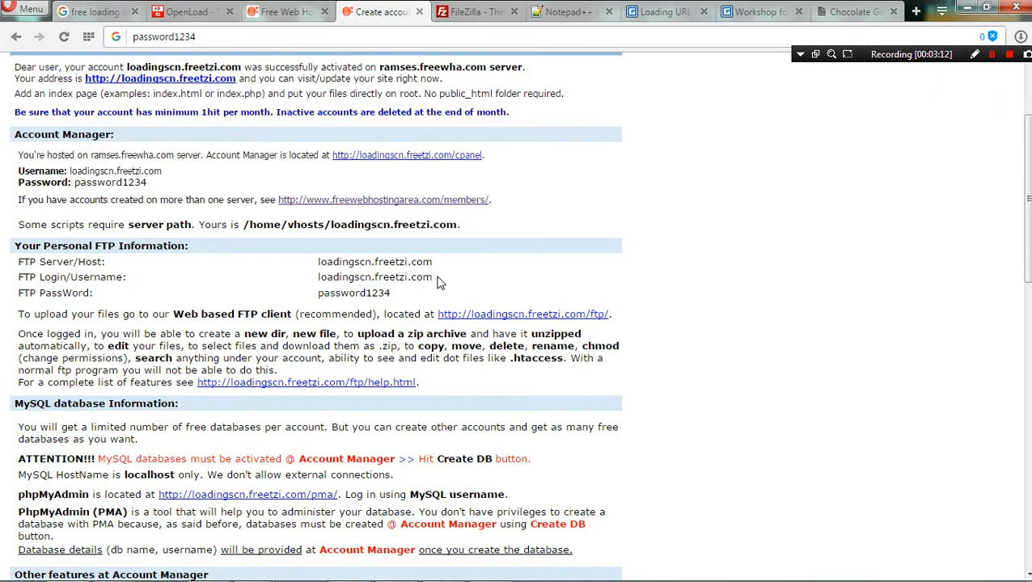
- Copy the FTP username from the activation page, visit loadingscn.freetzi.com and read the placeholder page
drag(440, 281, 322, 283)
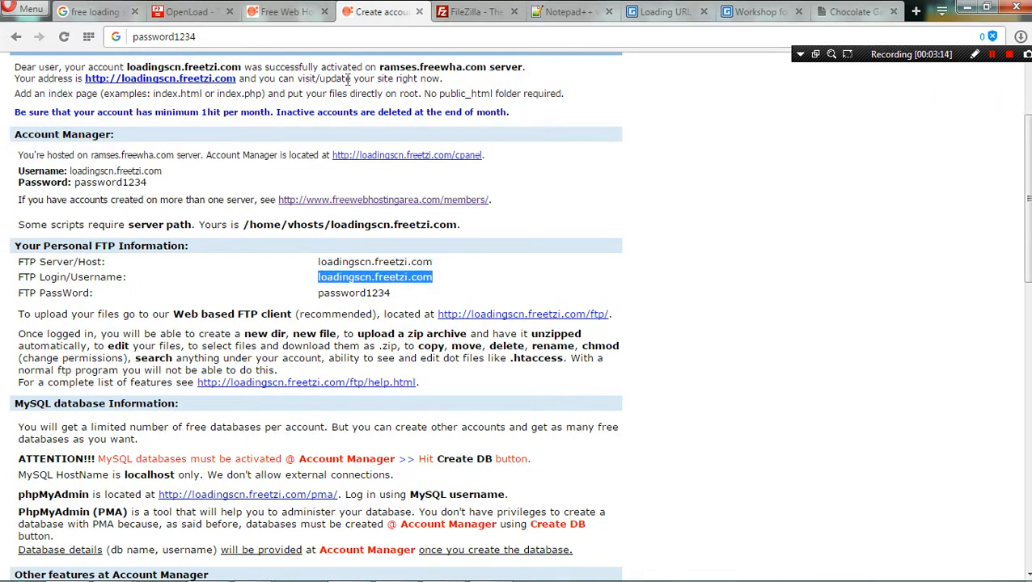
click(352, 40)
key(ctrl+v)
key(Return)
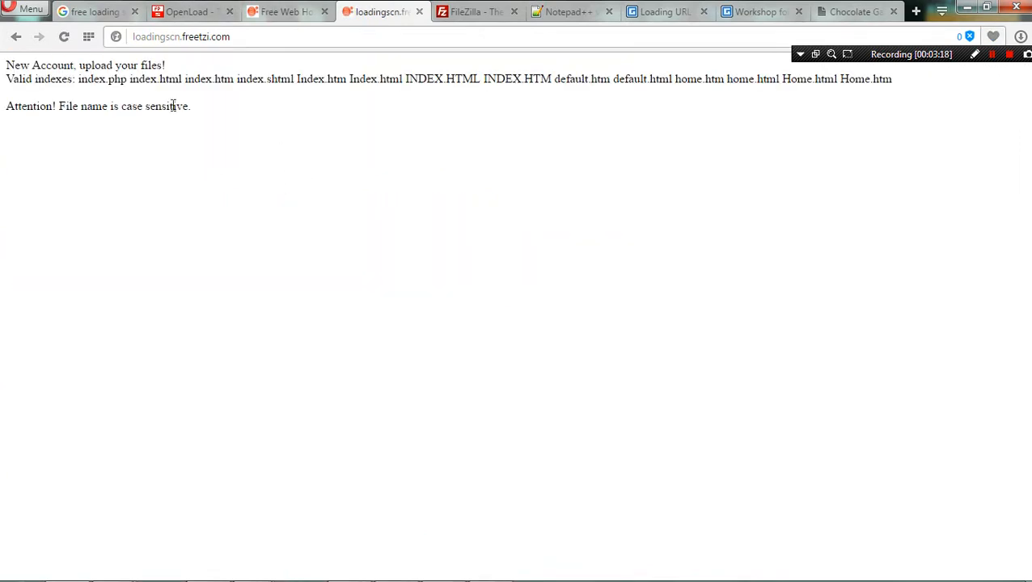
drag(16, 70, 189, 67)
click(232, 168)
- Switch to FileZilla and delete all default files and folders from the remote root directory
mouse_move(488, 573)
click(208, 568)
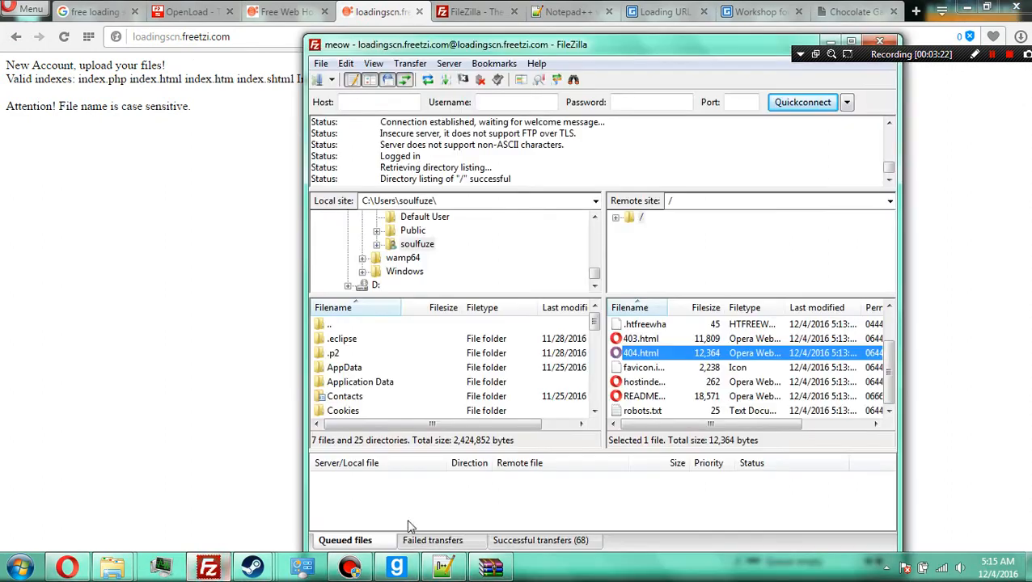
scroll(694, 396, up, 1)
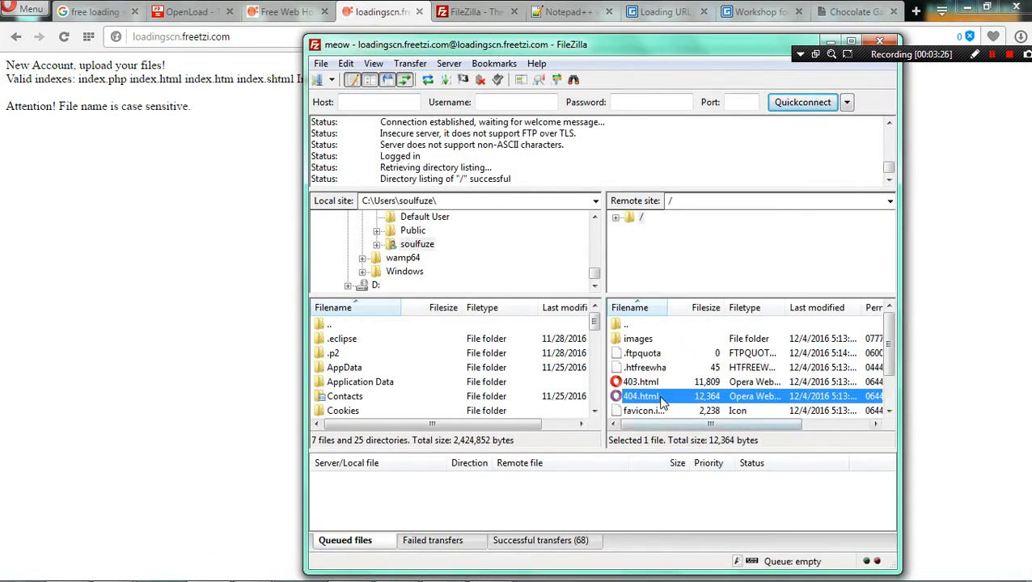
click(696, 369)
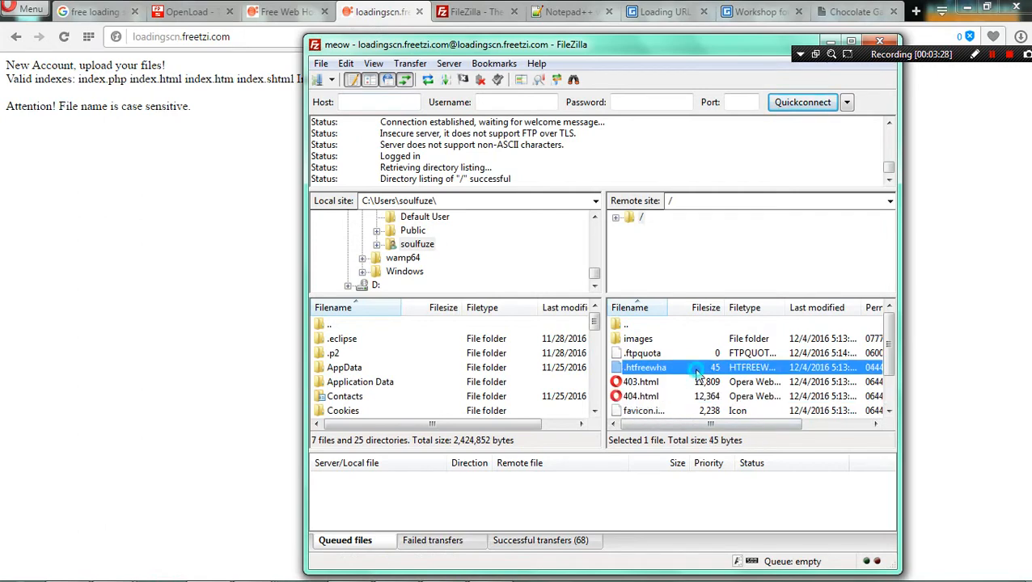
key(ctrl+a)
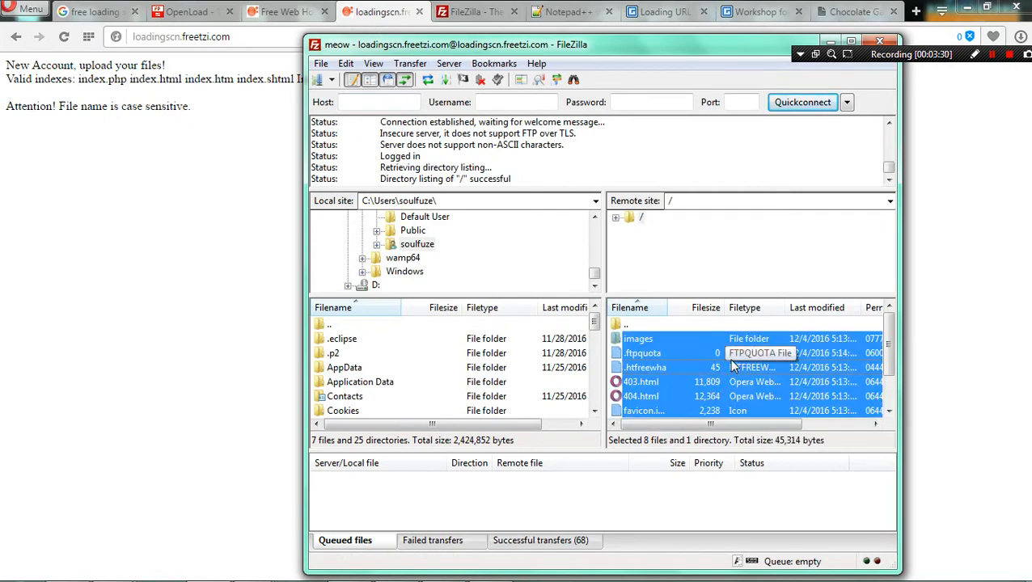
key(Delete)
key(Return)
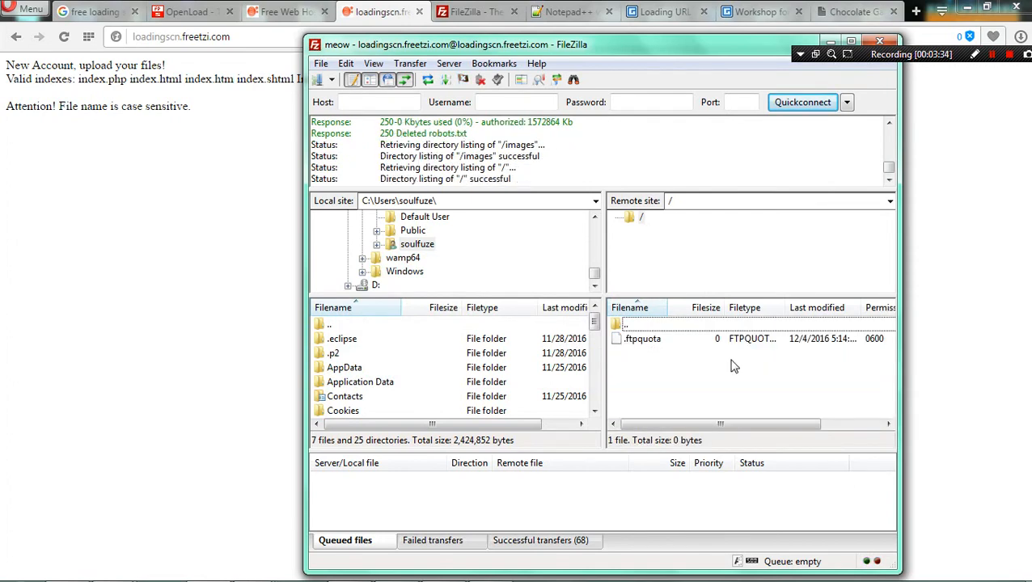
- Minimize the browser and the OpenLoad-master folder window to uncover the desktop beside FileZilla
click(967, 8)
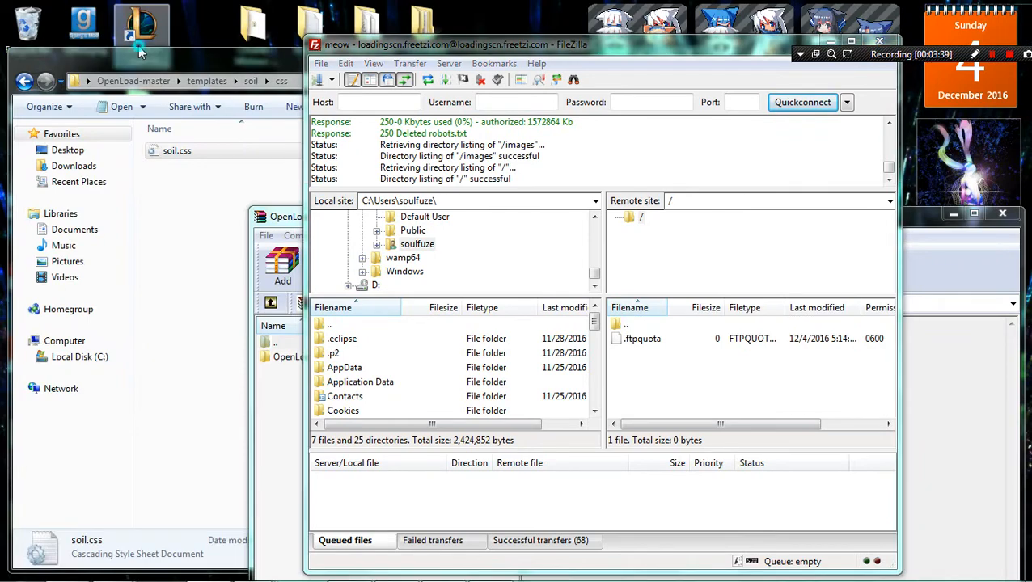
click(259, 60)
click(700, 53)
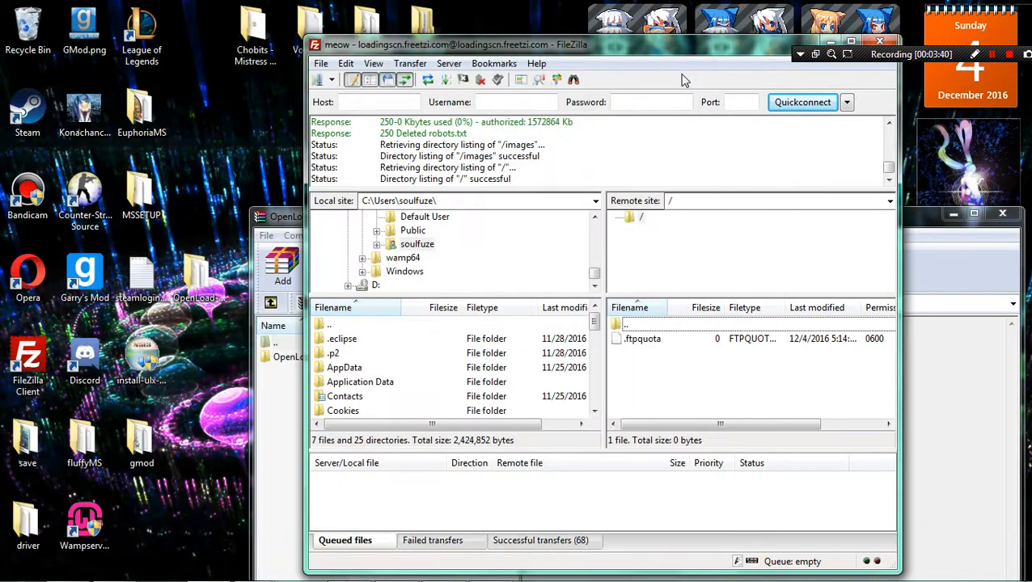
- Upload the OpenLoad-master folder from the WinRAR archive to the remote root directory in FileZilla, and close the archive
click(272, 380)
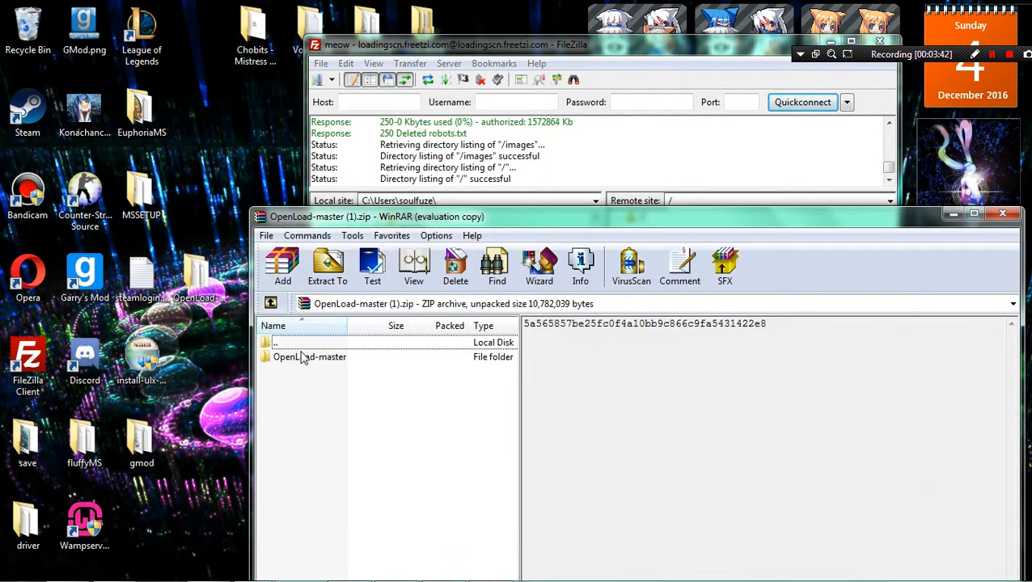
click(300, 356)
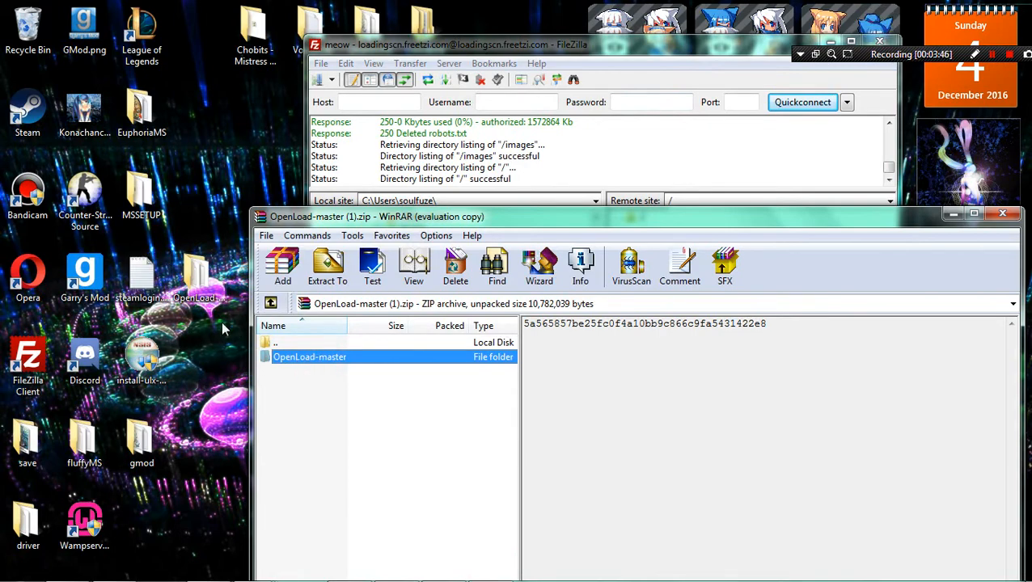
drag(388, 217, 745, 394)
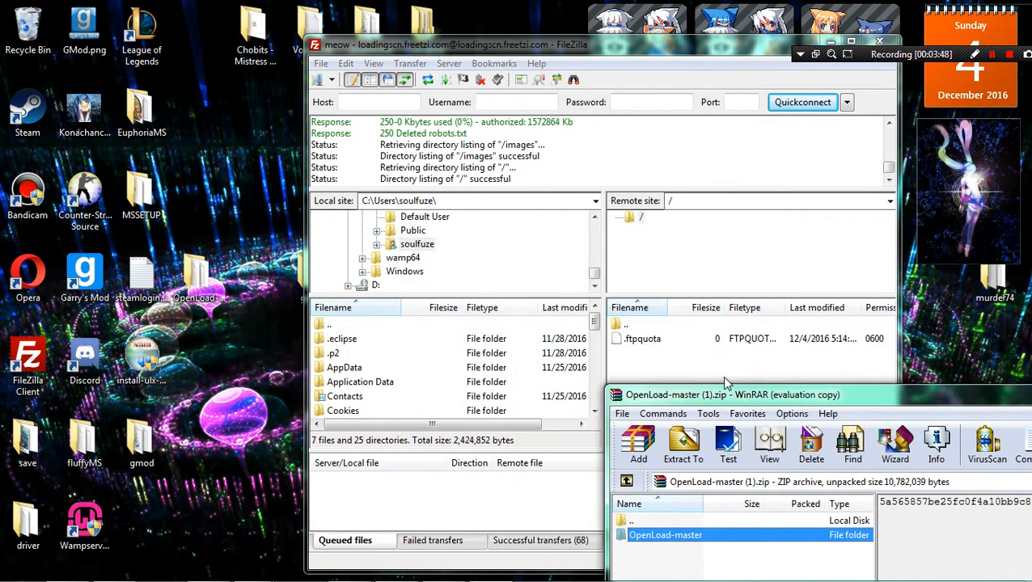
drag(648, 543, 648, 368)
drag(763, 398, 275, 365)
click(873, 362)
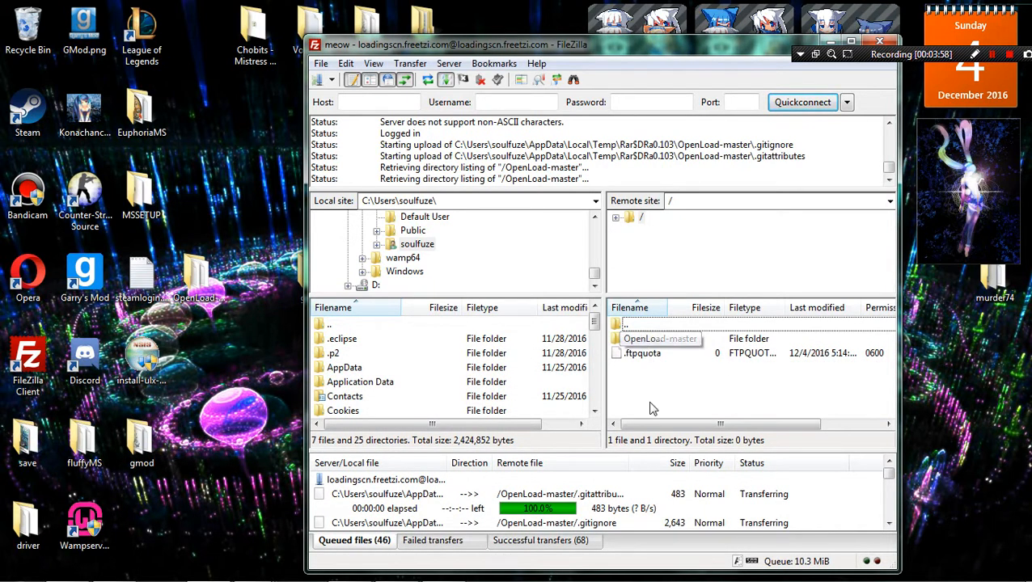
- Open the local OpenLoad-master folder from the desktop, switch to the browser and start extending the loadingscn.freetzi.com address
double_click(191, 269)
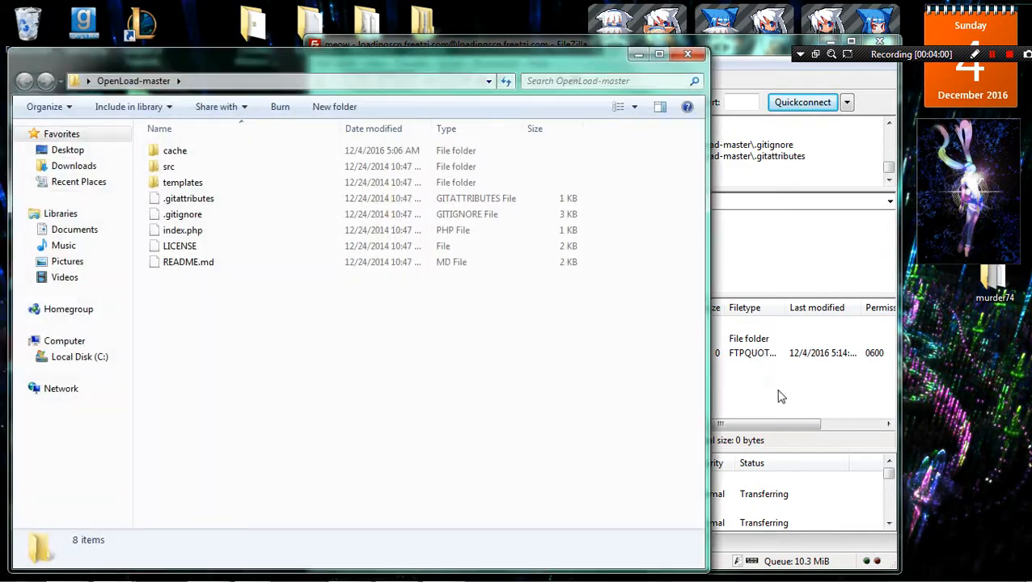
click(77, 571)
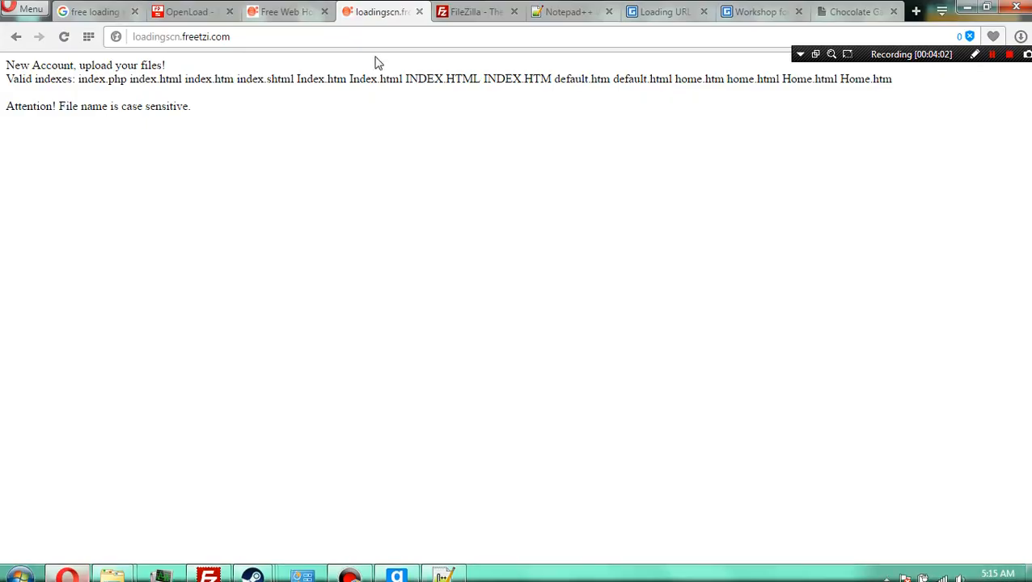
click(361, 43)
click(399, 42)
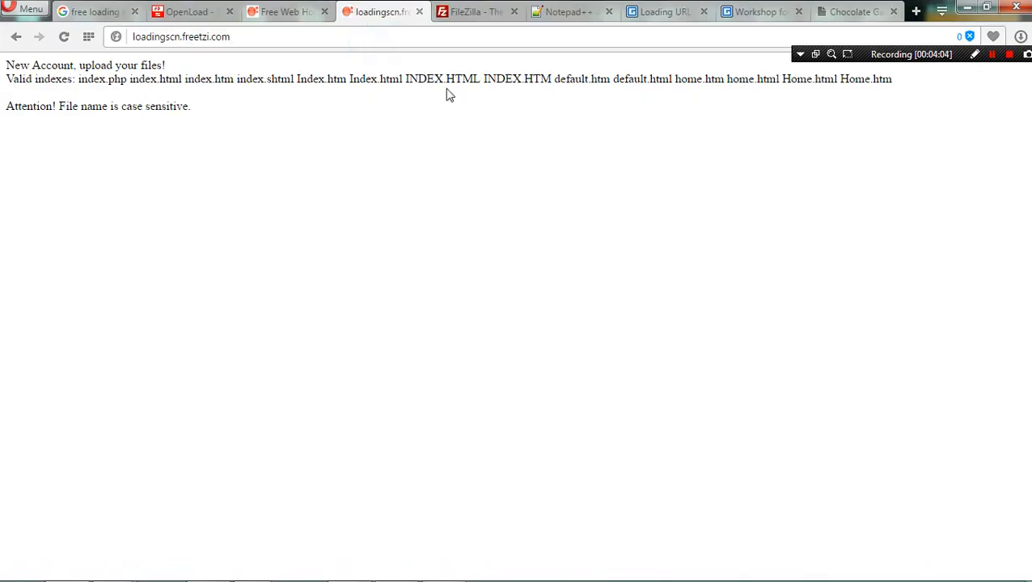
text(/)
key(BackSpace)
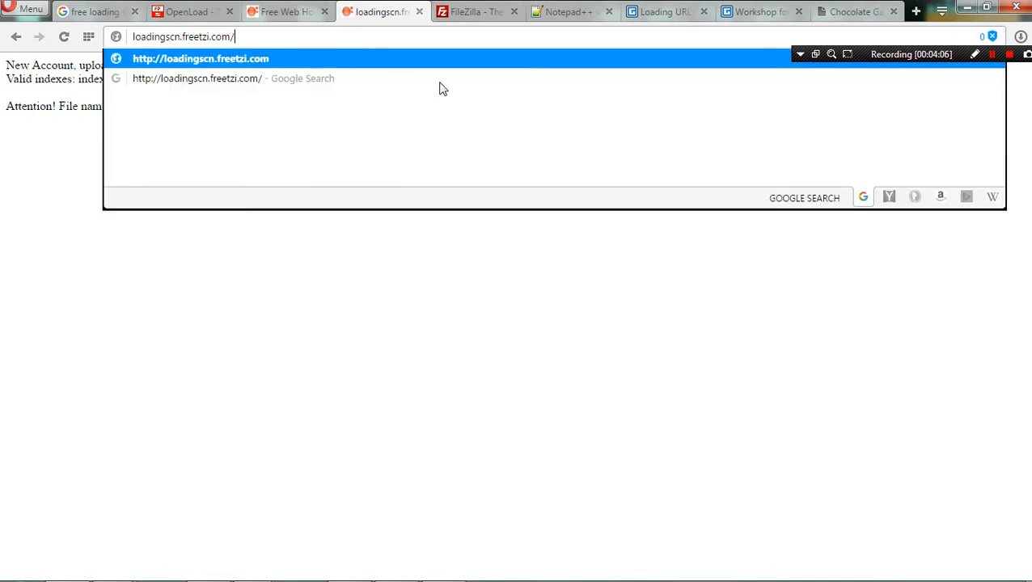
text(Openload)
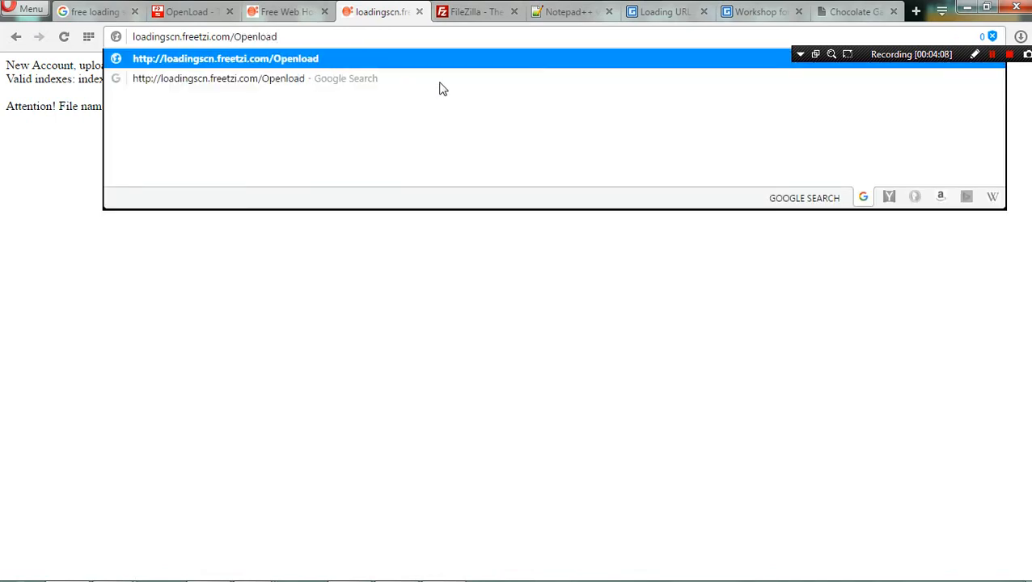
key(BackSpace)
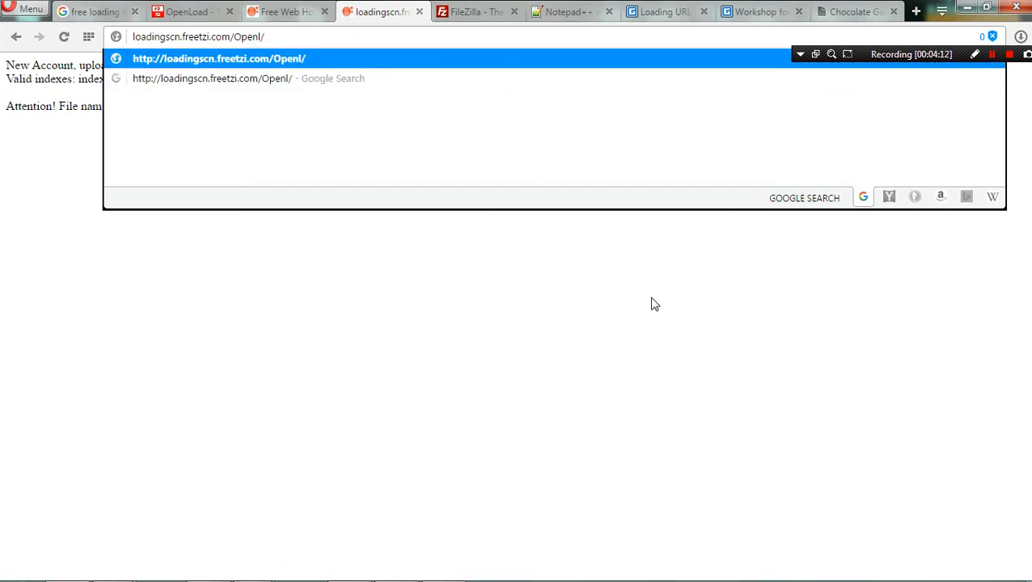
text(hp/)
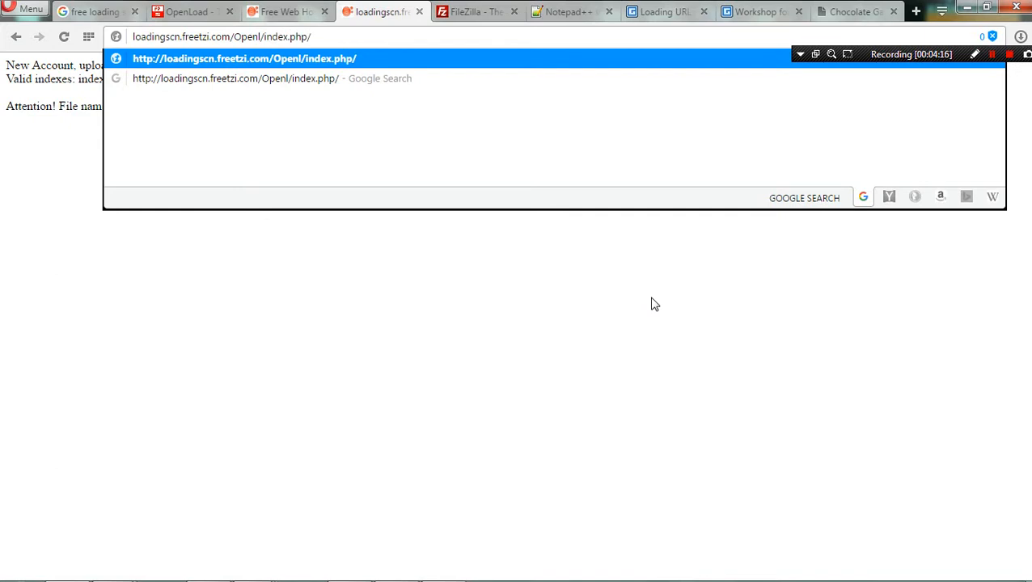
key(BackSpace)
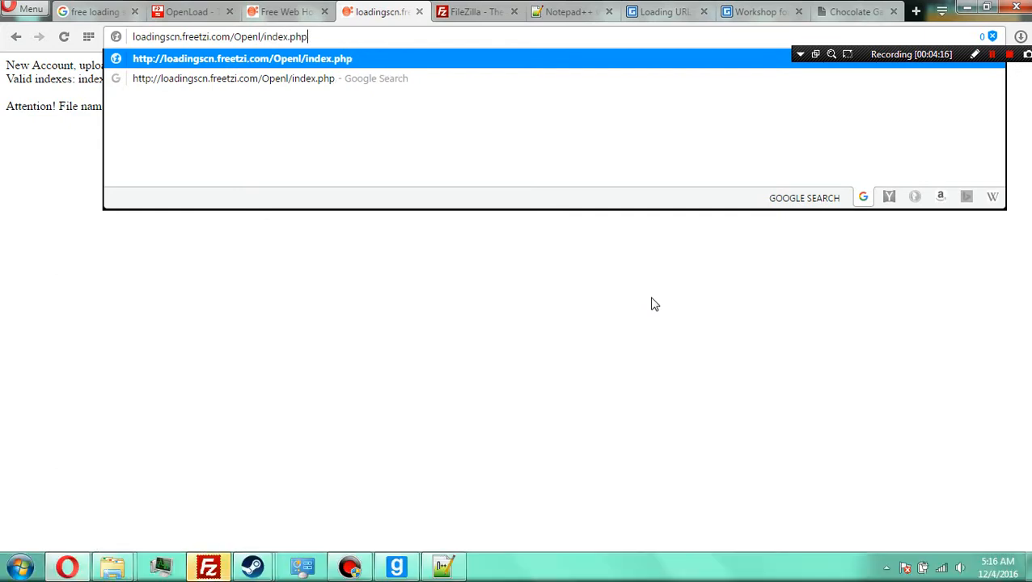
key(BackSpace)
key(BackSpace)
key(BackSpace)
key(BackSpace)
key(BackSpace)
key(BackSpace)
key(BackSpace)
key(BackSpace)
key(BackSpace)
key(BackSpace)
key(BackSpace)
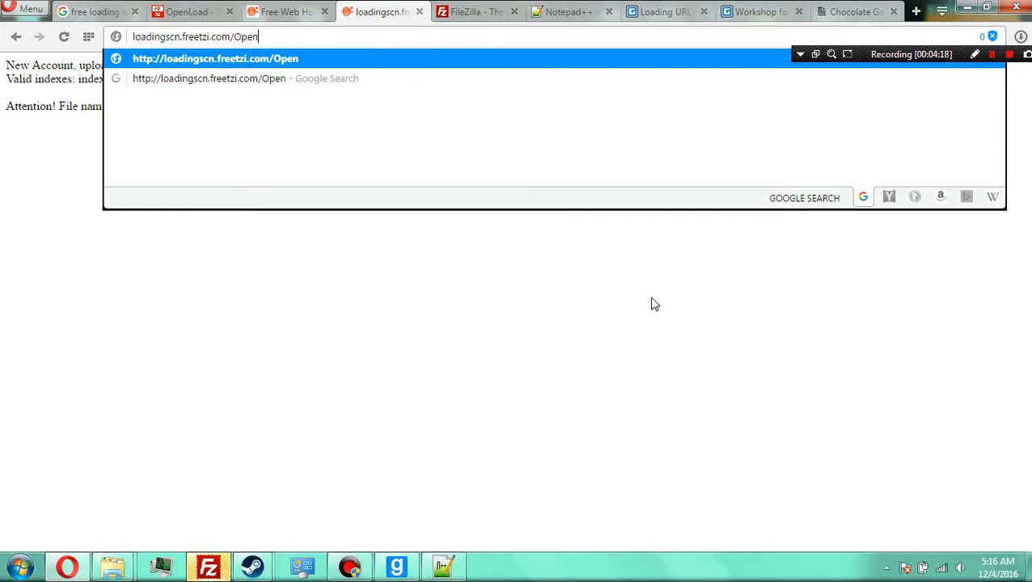
key(BackSpace)
key(BackSpace)
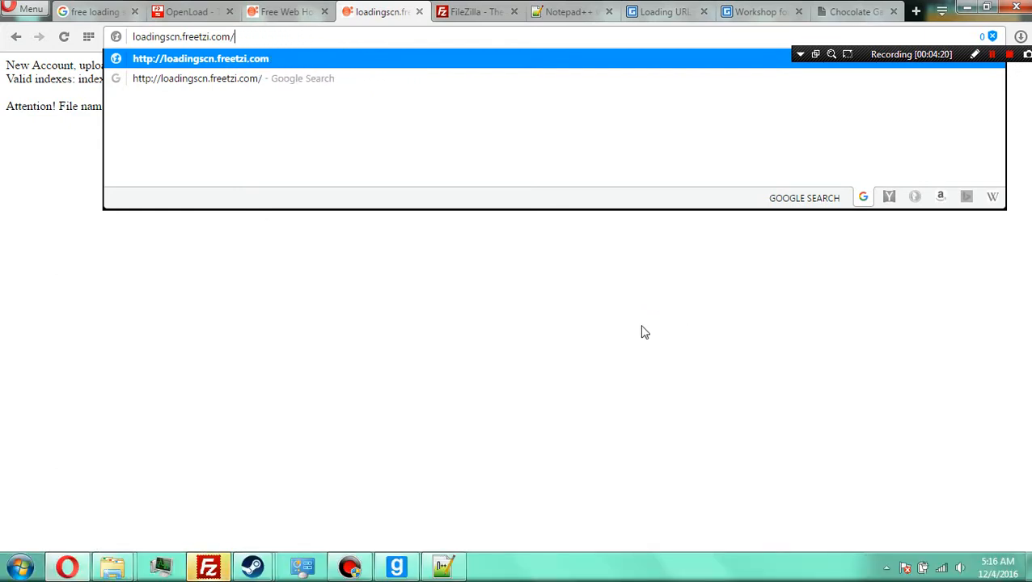
- Load loadingscn.freetzi.com/, return to FileZilla and always overwrite existing target files for the current queue only
key(Return)
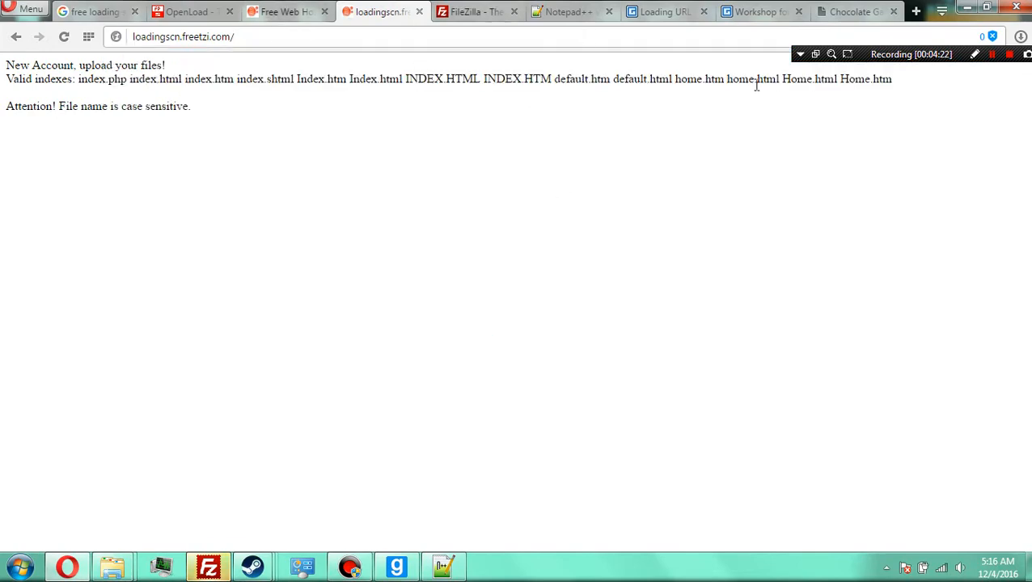
click(967, 6)
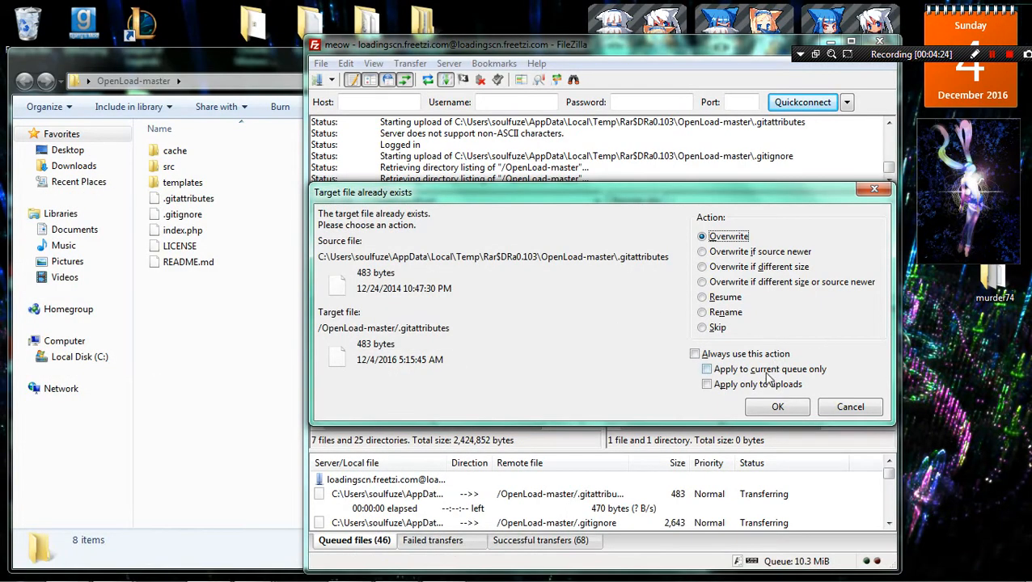
click(694, 353)
click(766, 370)
click(778, 407)
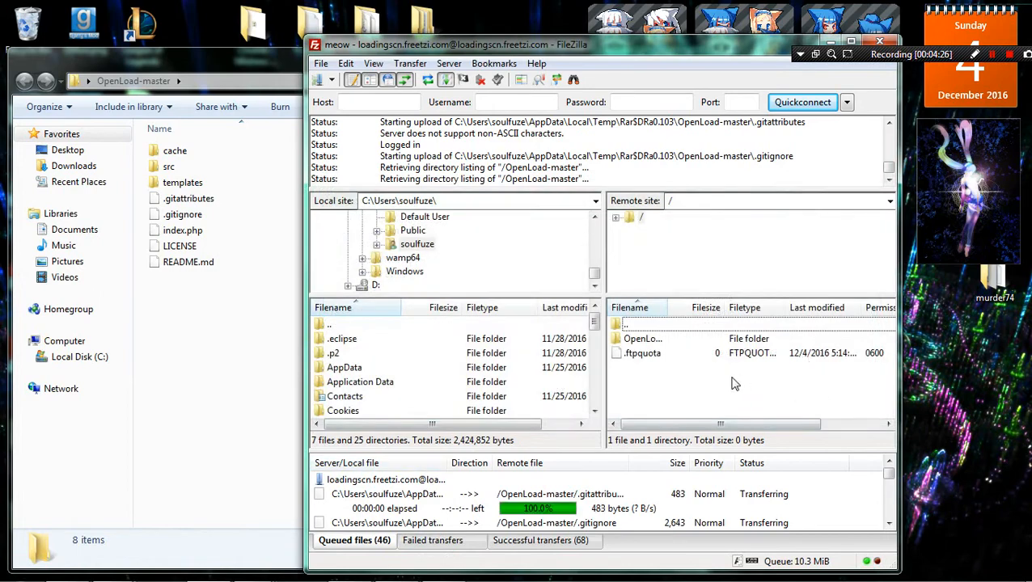
- Compare the remote OpenLoad-master folder with the local files, close the local folder window and return to the remote root directory
double_click(647, 339)
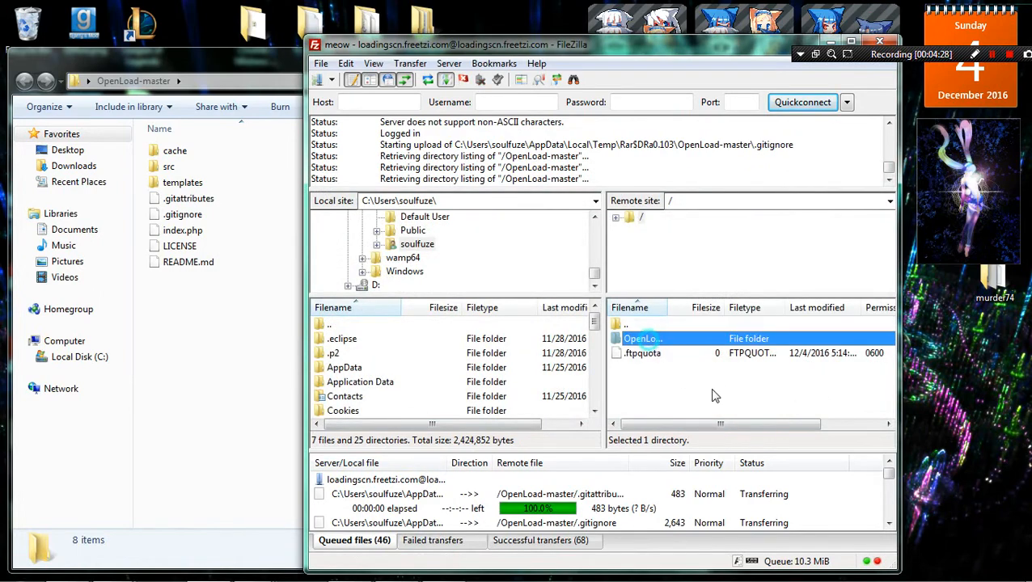
click(149, 312)
drag(225, 322, 186, 139)
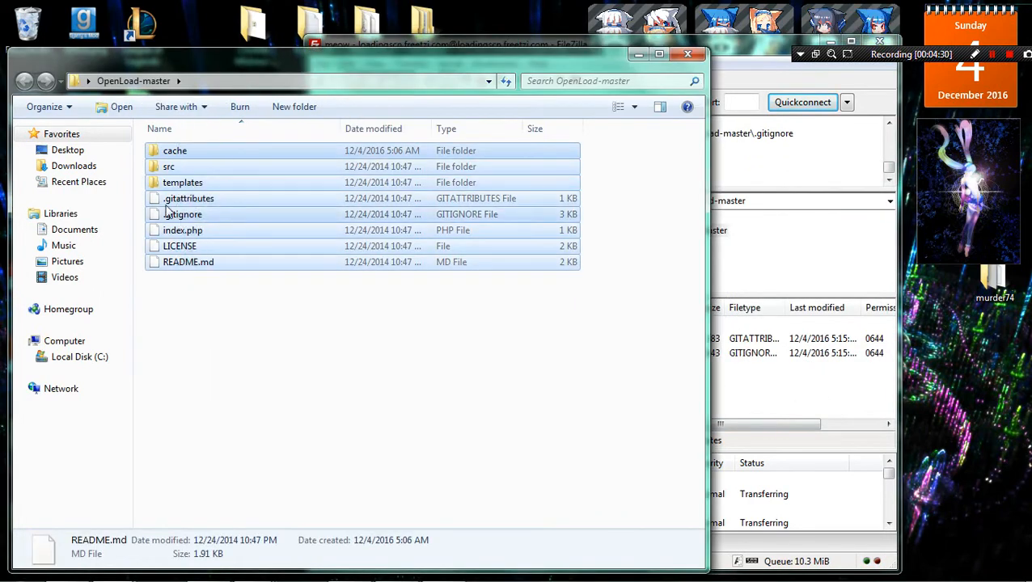
drag(184, 202, 562, 397)
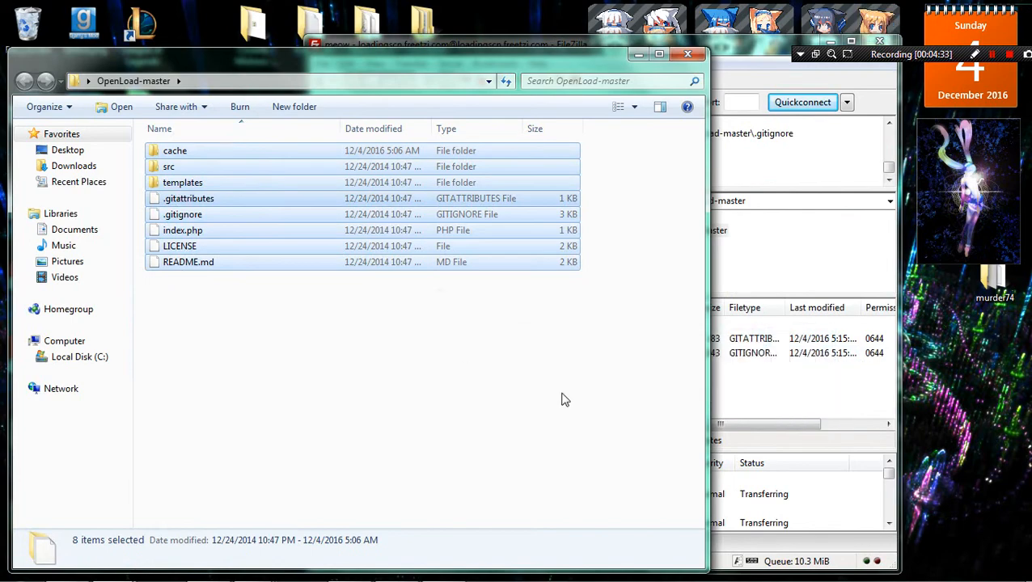
click(480, 428)
click(678, 57)
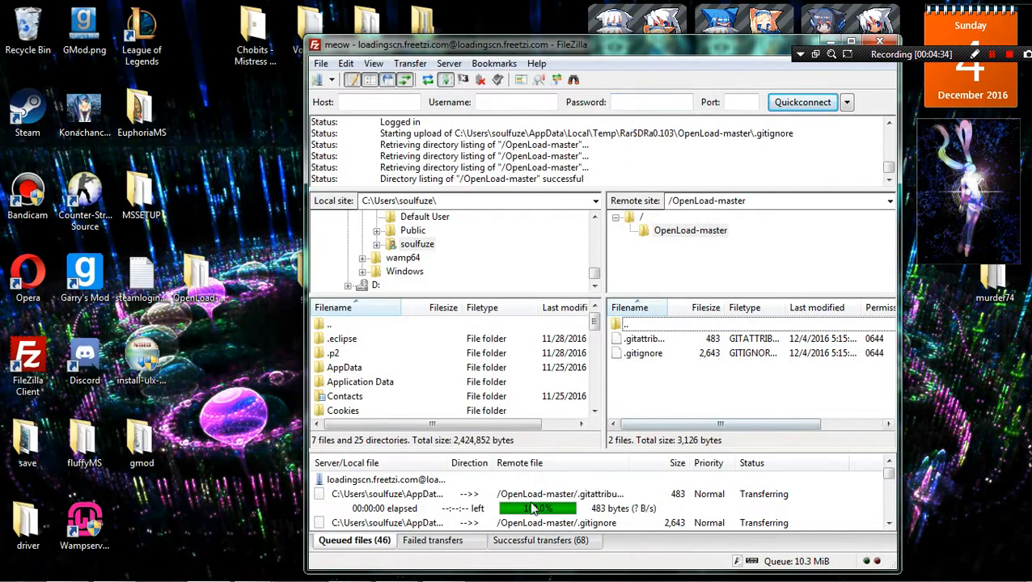
double_click(680, 324)
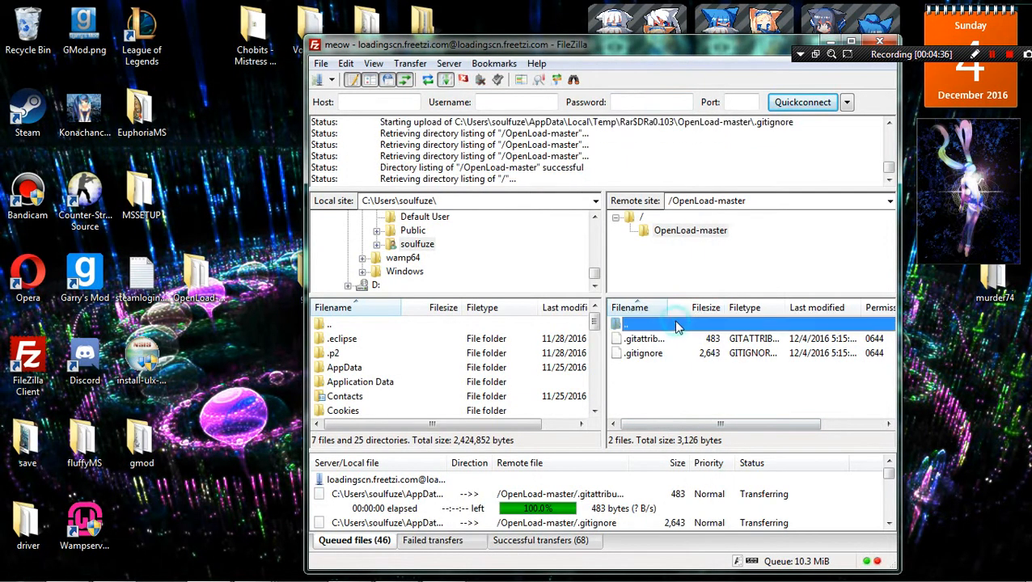
click(991, 54)
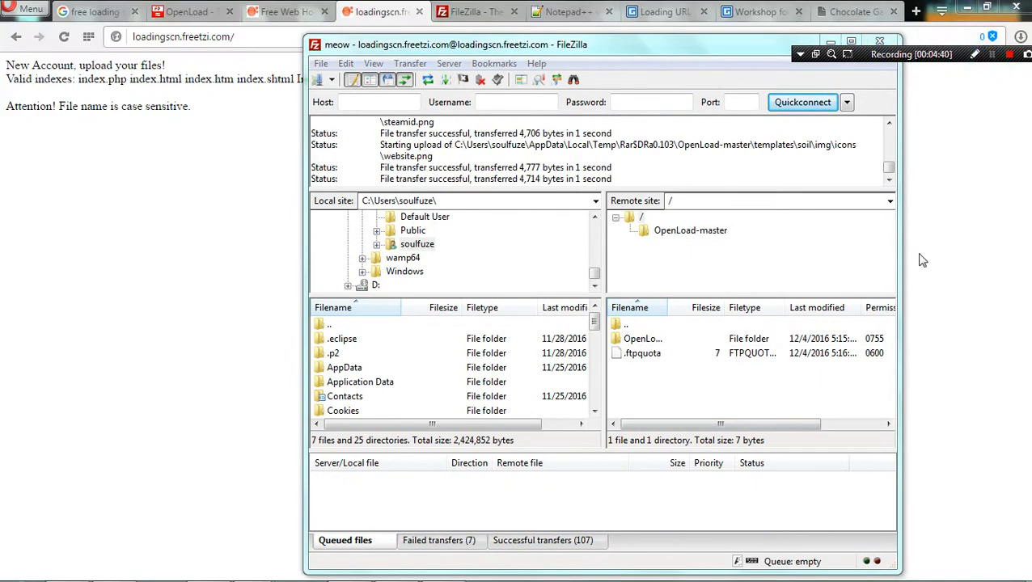
- Rename the remote OpenLoad-master folder as load
click(643, 339)
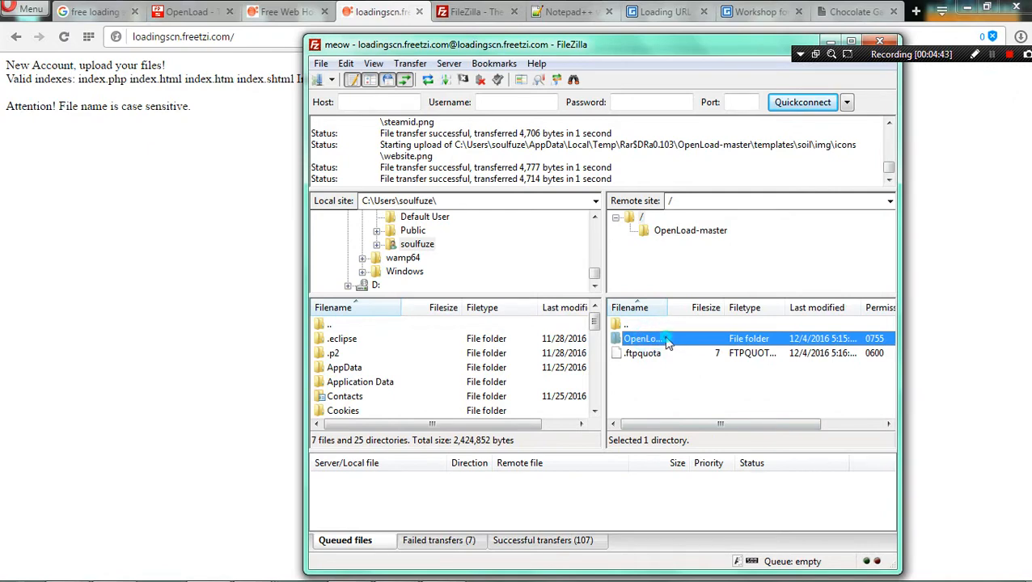
click(668, 343)
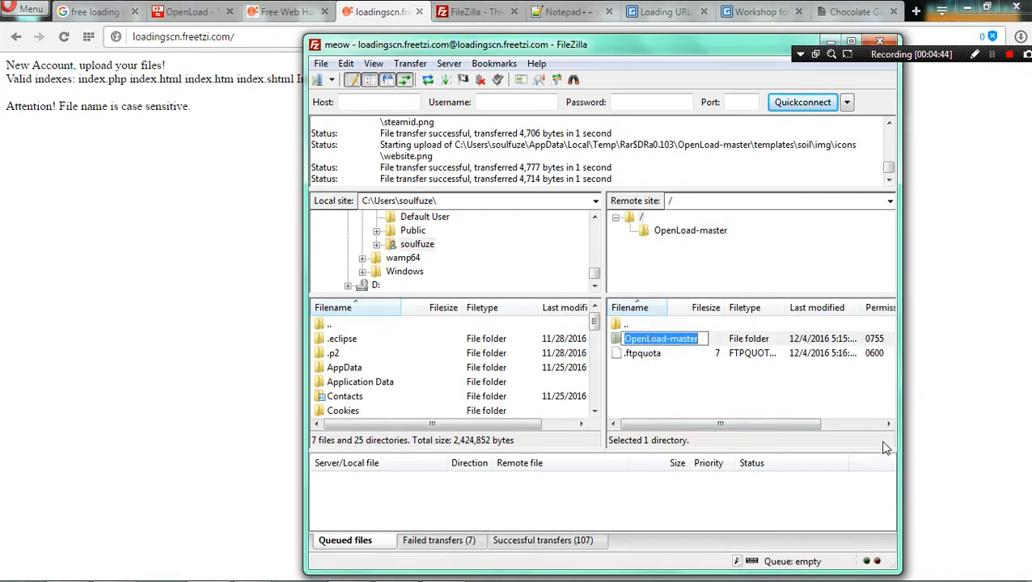
text(load)
key(Return)
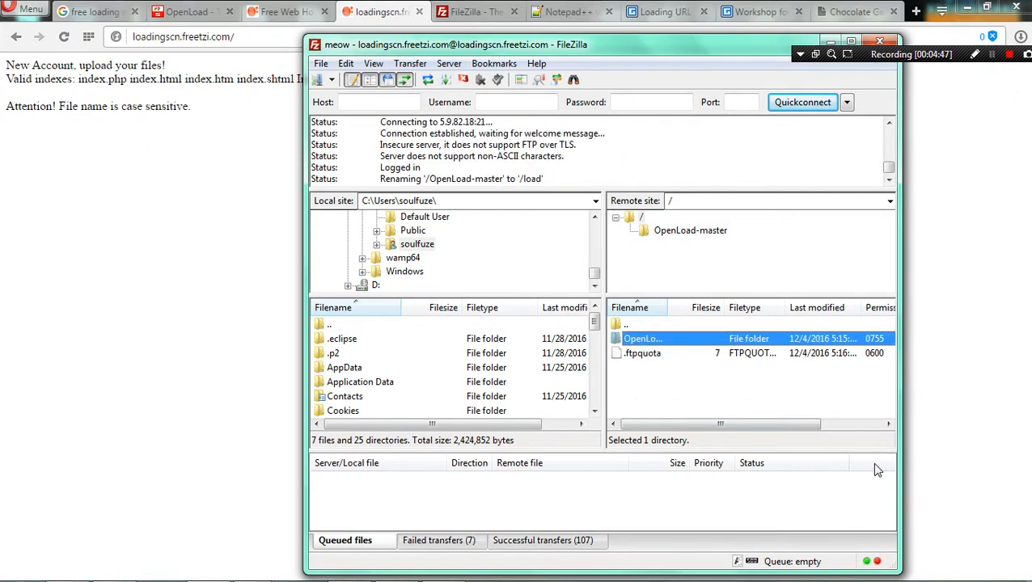
- Switch to the browser and reload the loadingscn.freetzi.com site to check its root page
click(55, 300)
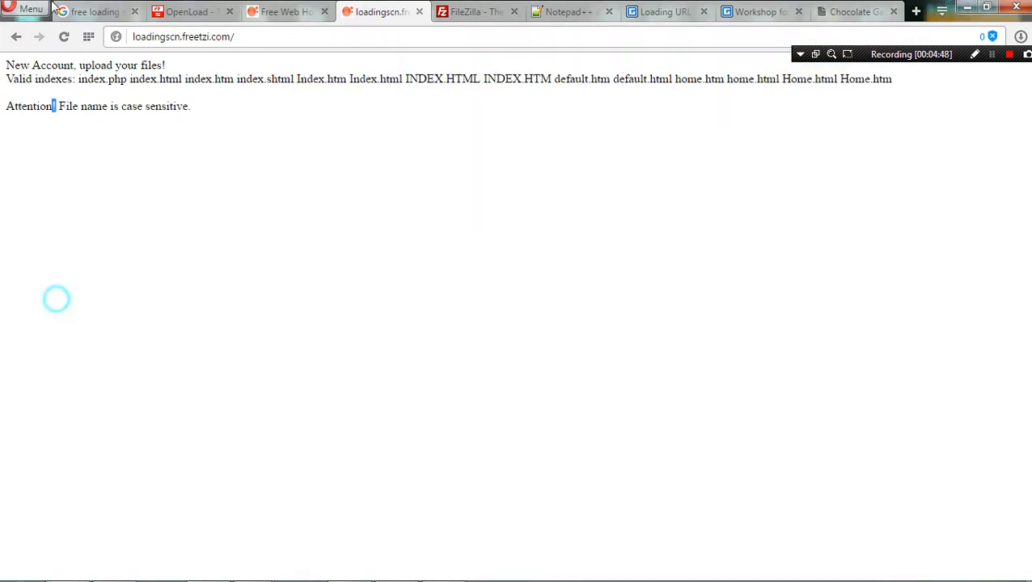
drag(57, 106, 52, 106)
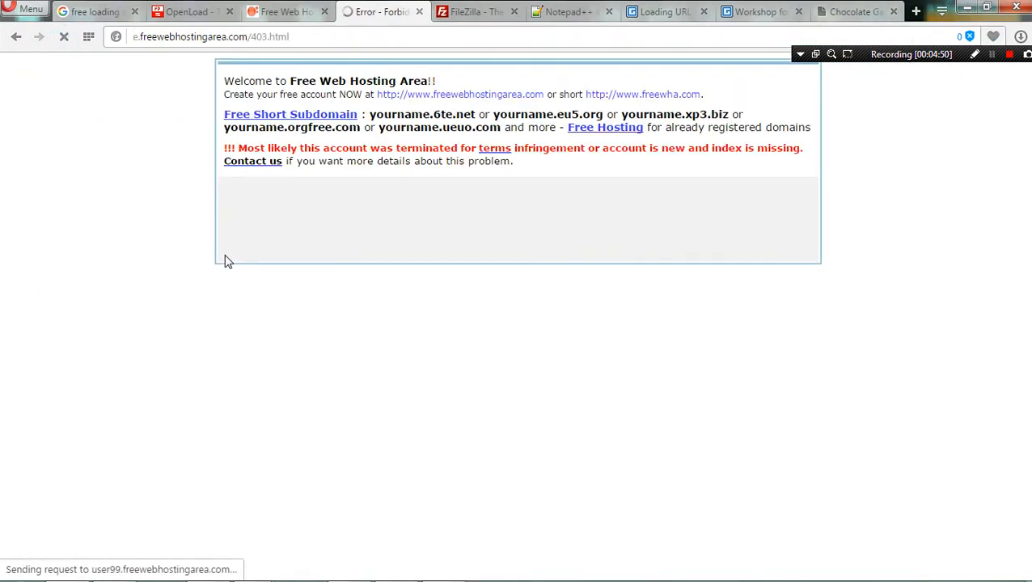
click(402, 37)
click(270, 37)
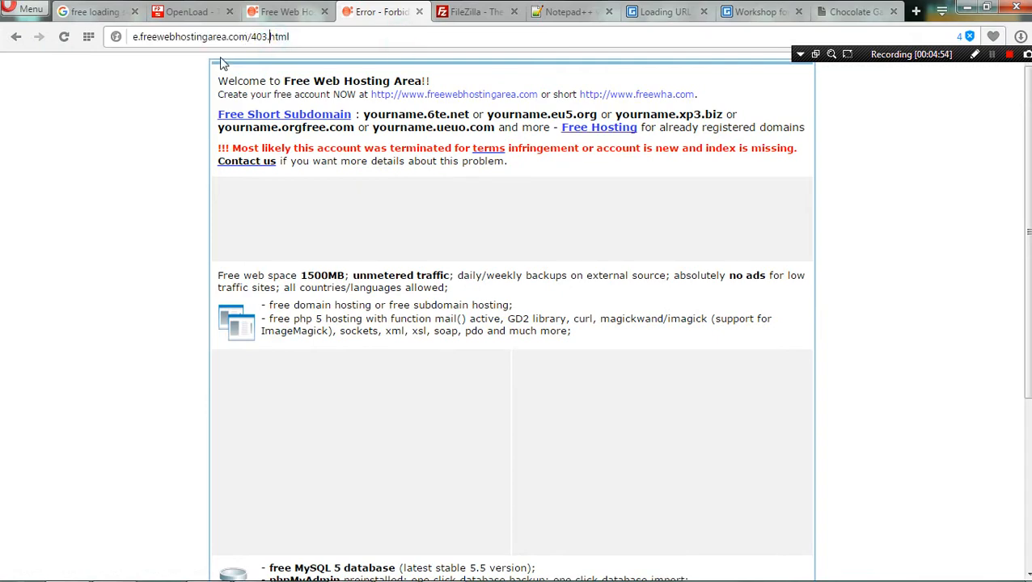
key(alt+Left)
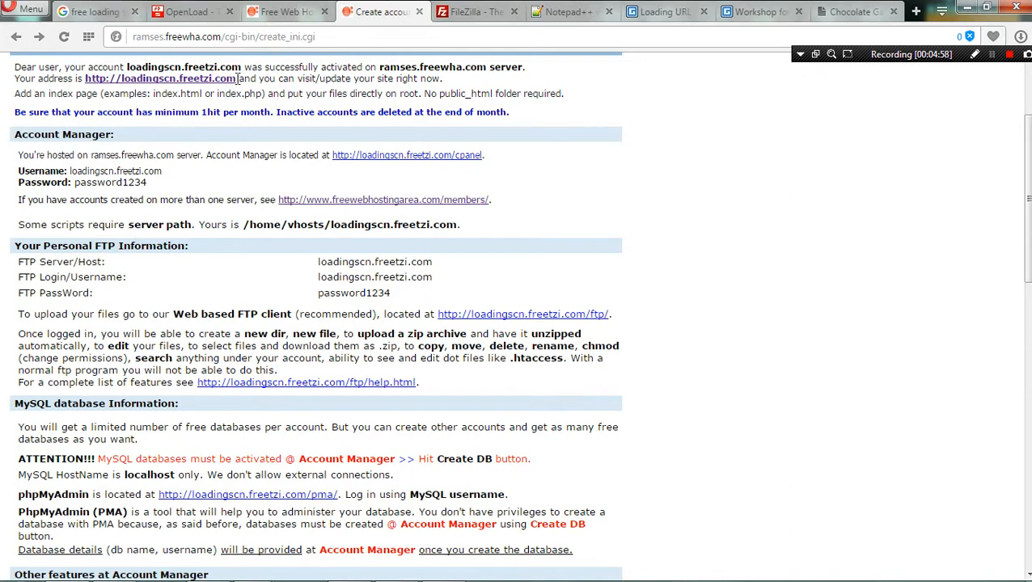
drag(233, 81, 173, 84)
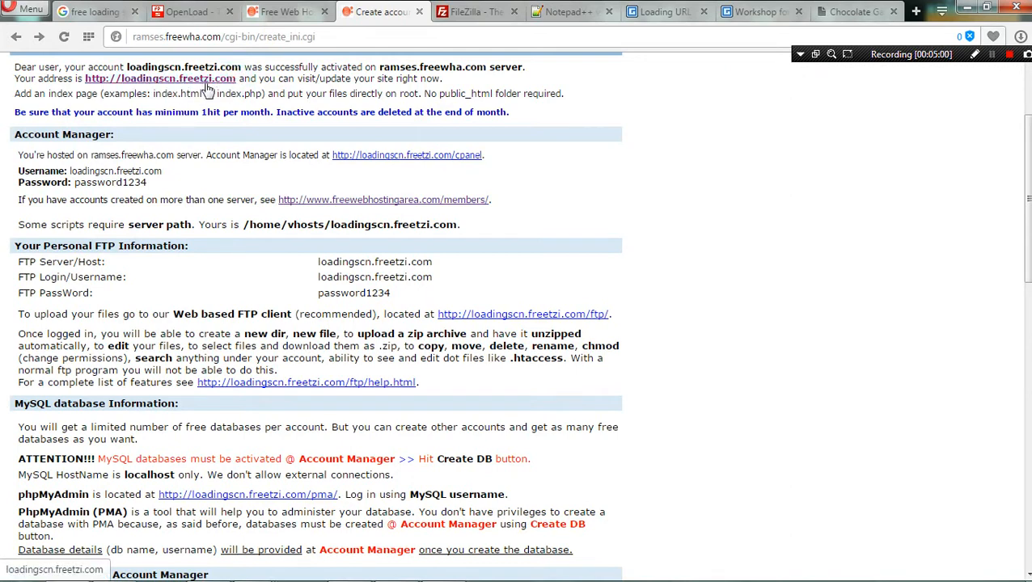
drag(237, 78, 86, 81)
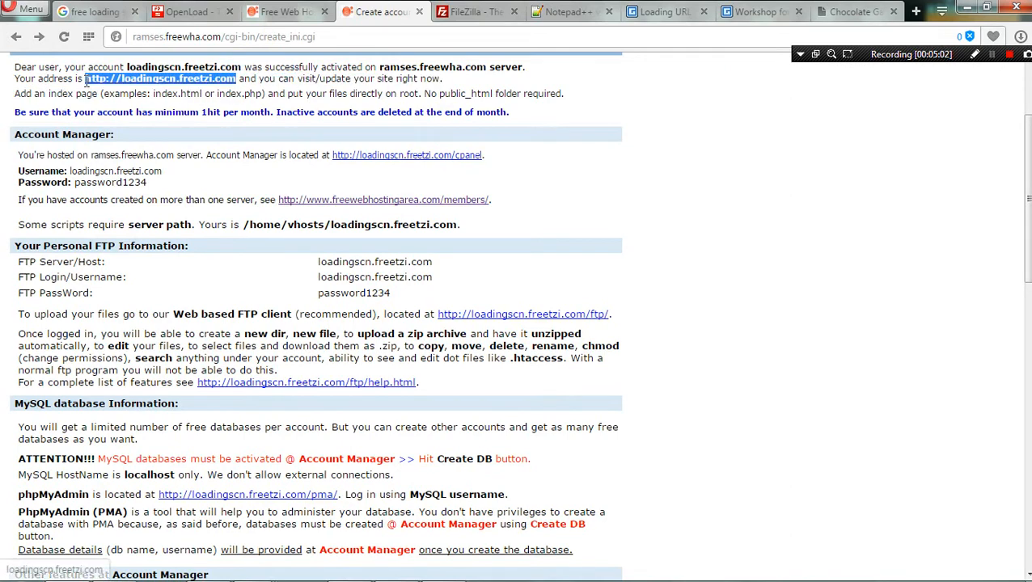
click(190, 51)
click(253, 39)
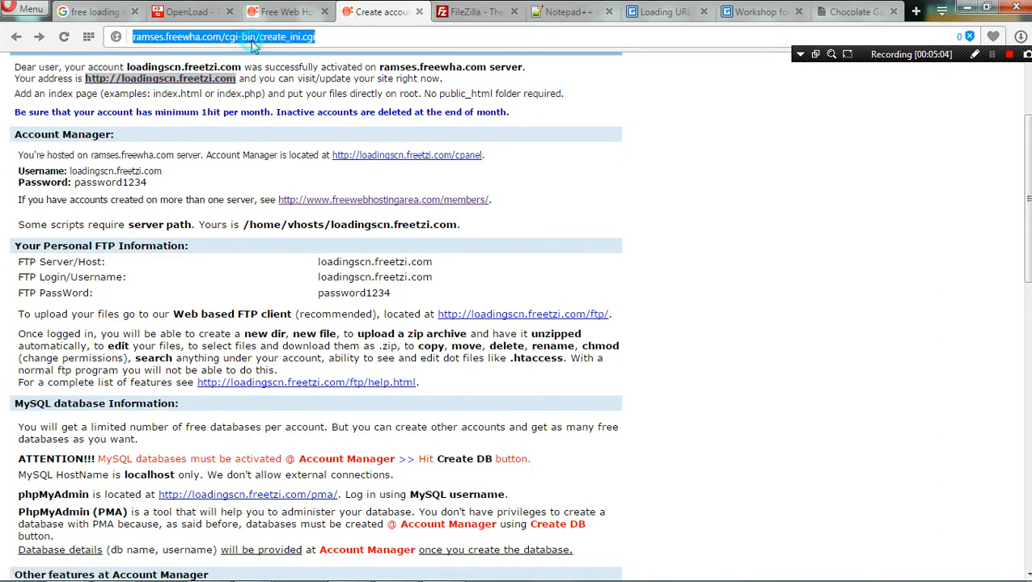
key(ctrl+v)
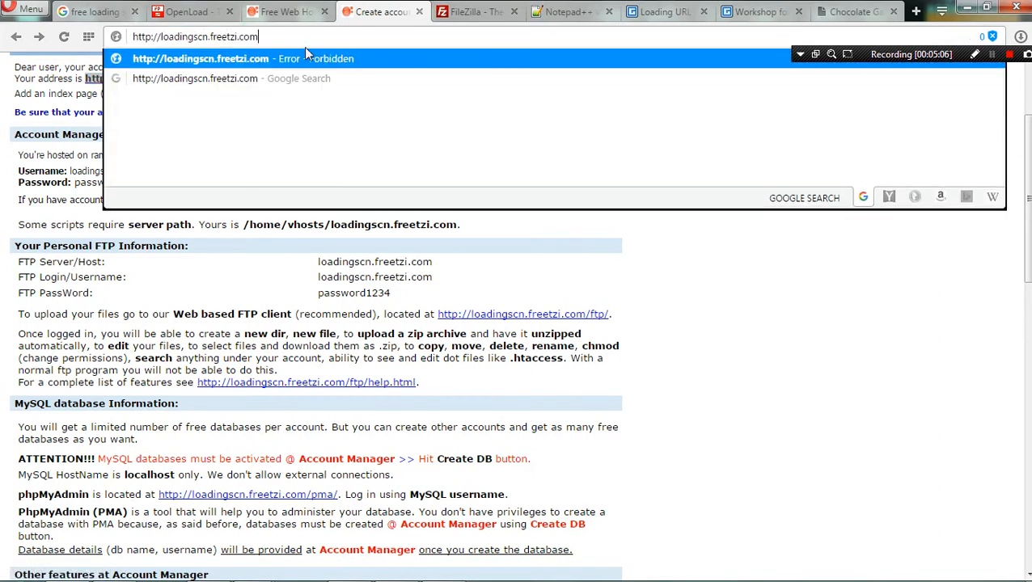
text(/load)
key(Return)
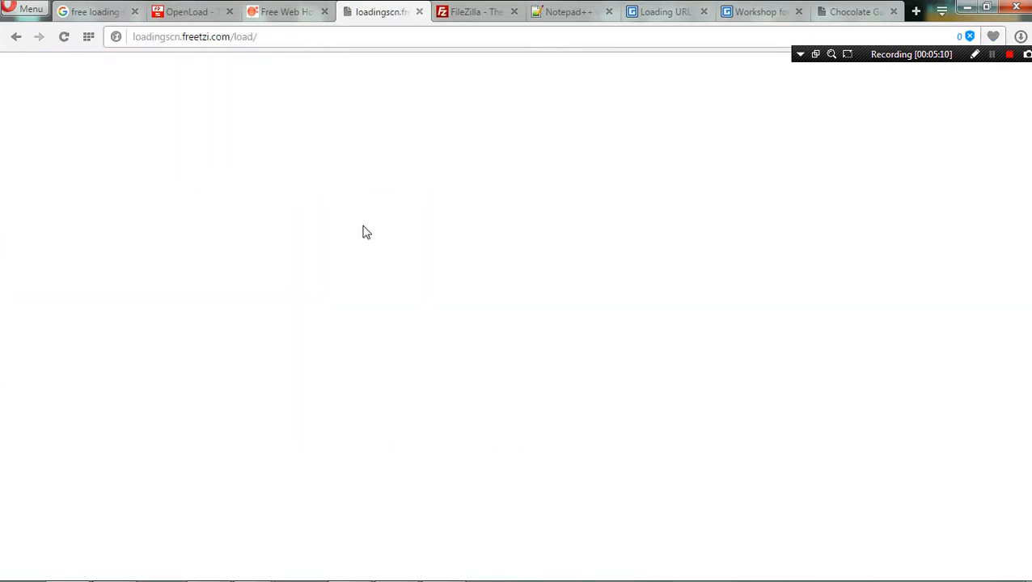
- Visit loadingscn.freetzi.com/load/index.php in the browser
click(311, 37)
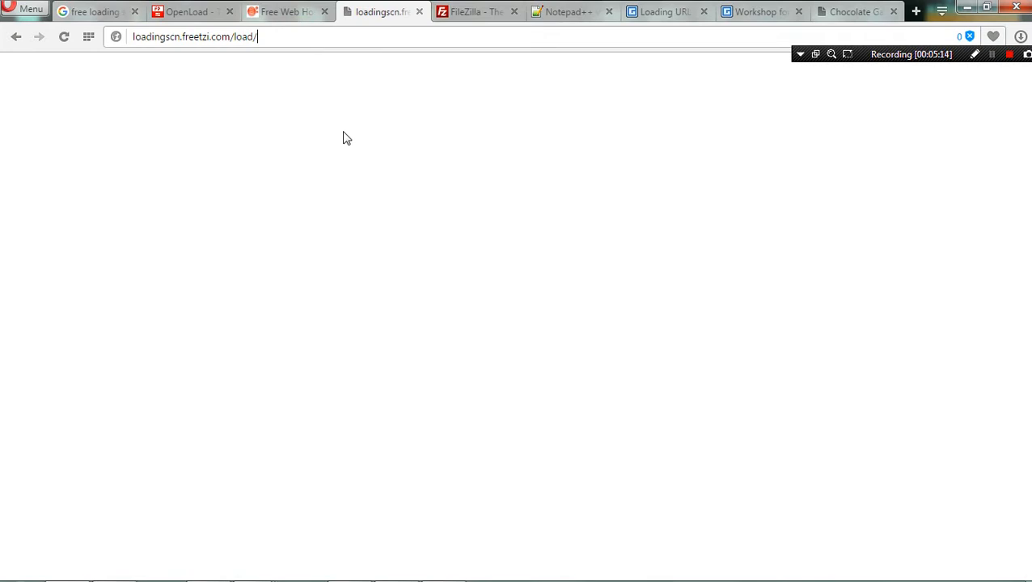
text(index.ph)
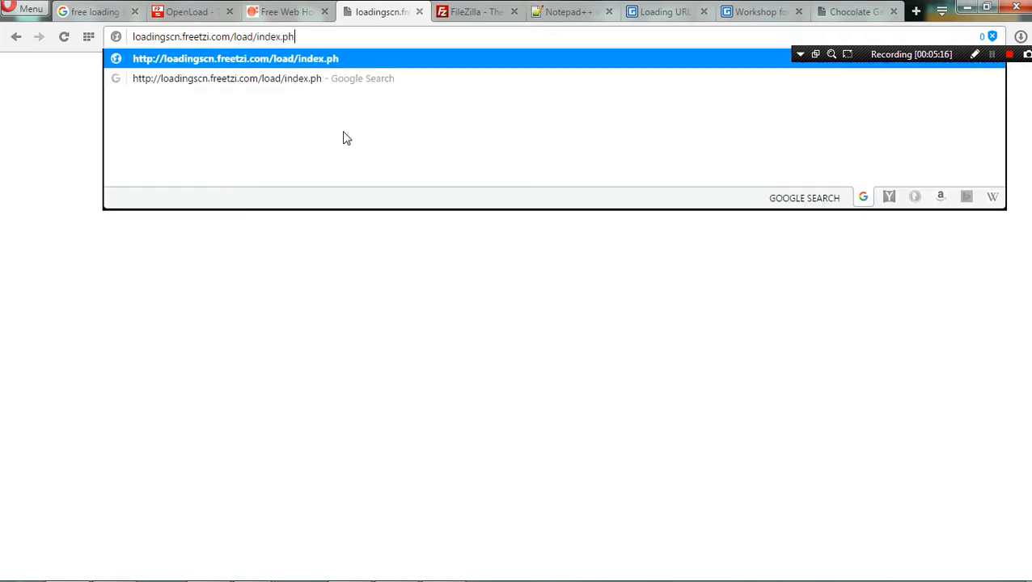
text(p)
key(Return)
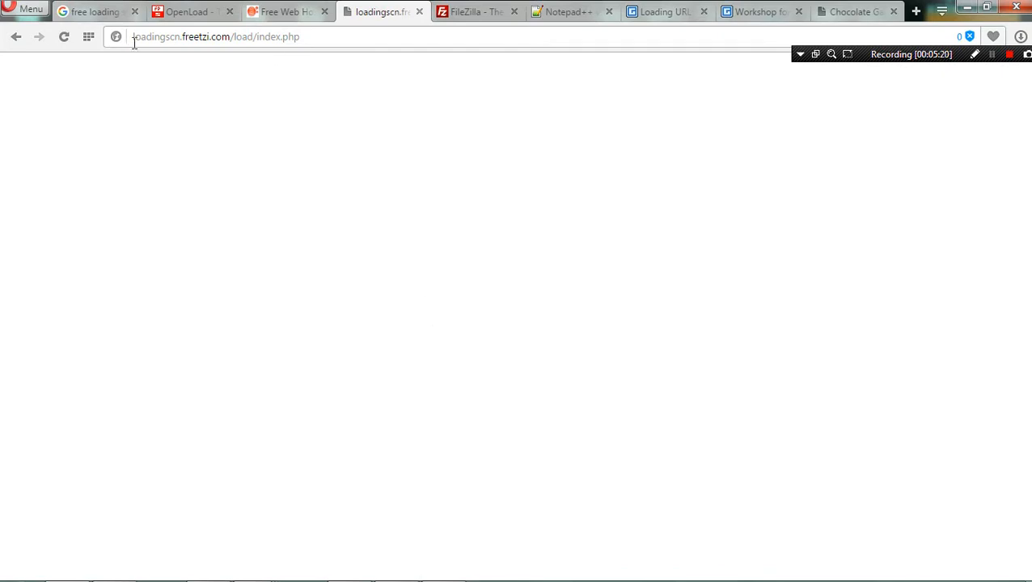
- Switch to FileZilla, open the remote load folder to check for index.php, and return to the loading screen page in the browser
click(209, 574)
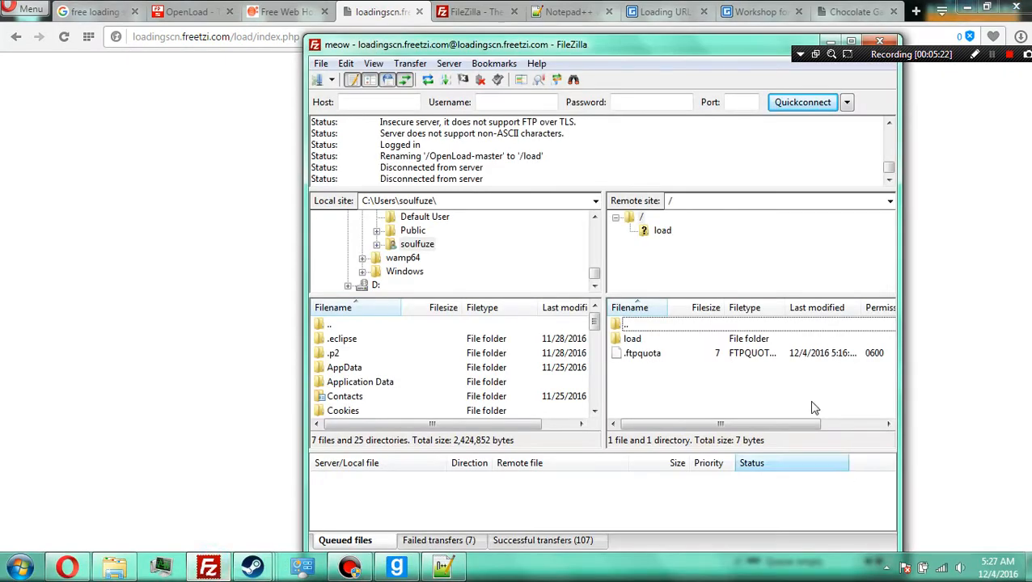
double_click(651, 343)
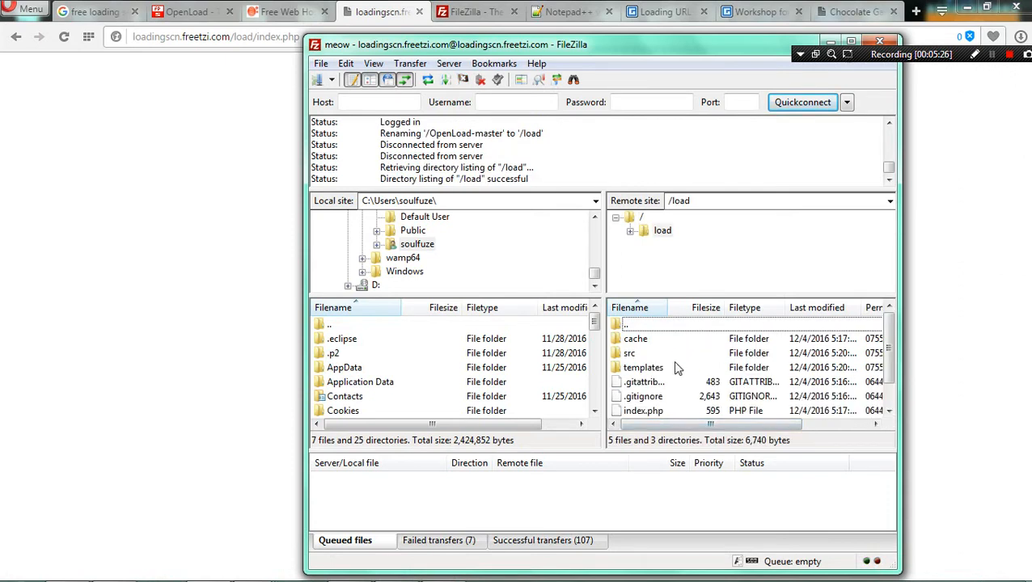
click(233, 195)
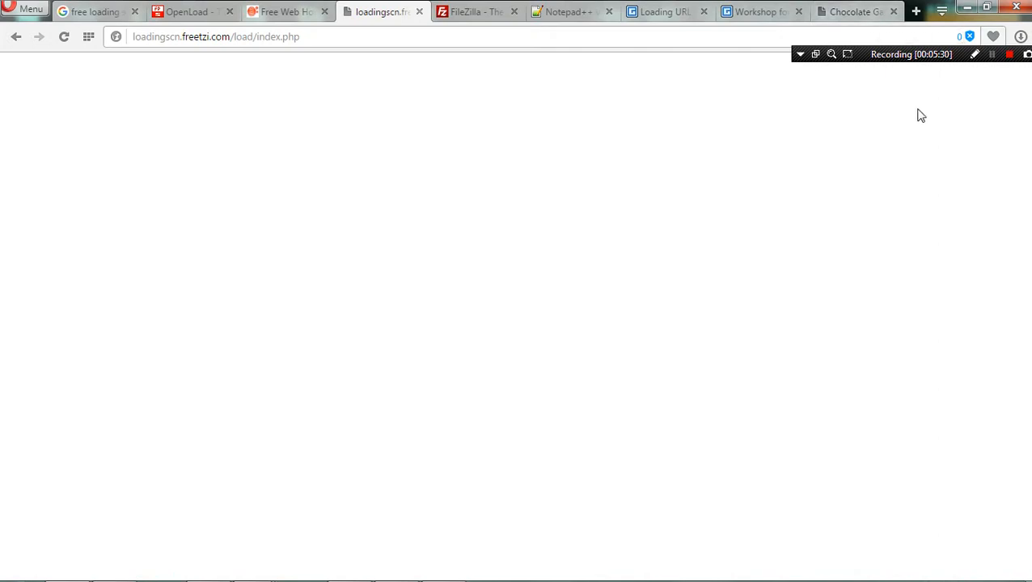
click(376, 39)
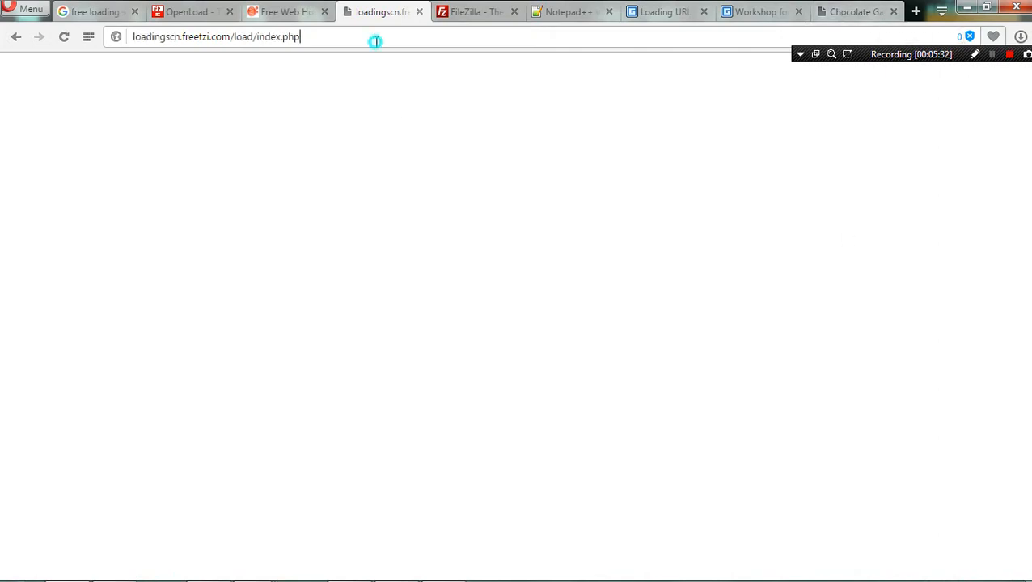
click(254, 38)
click(389, 159)
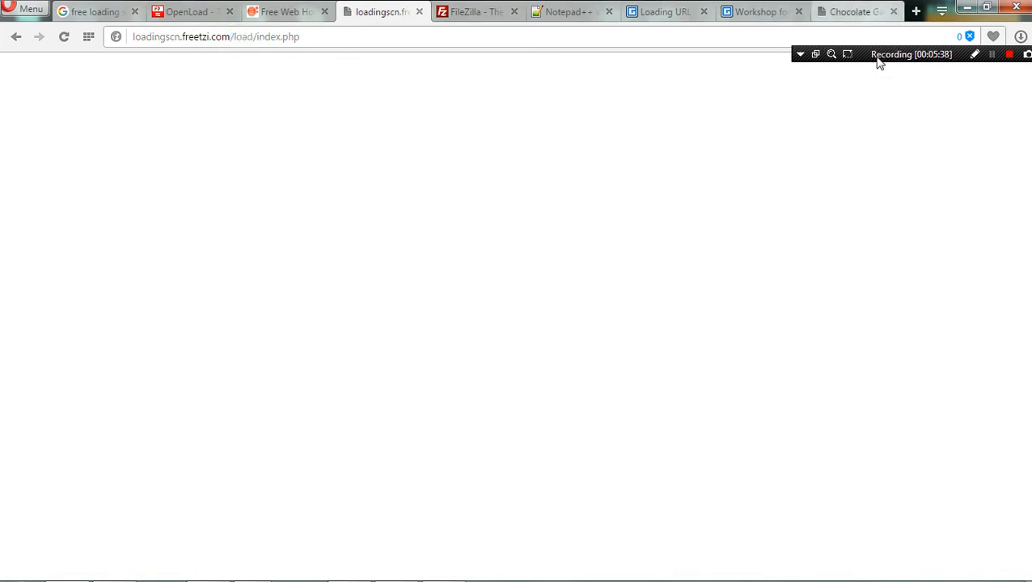
click(991, 55)
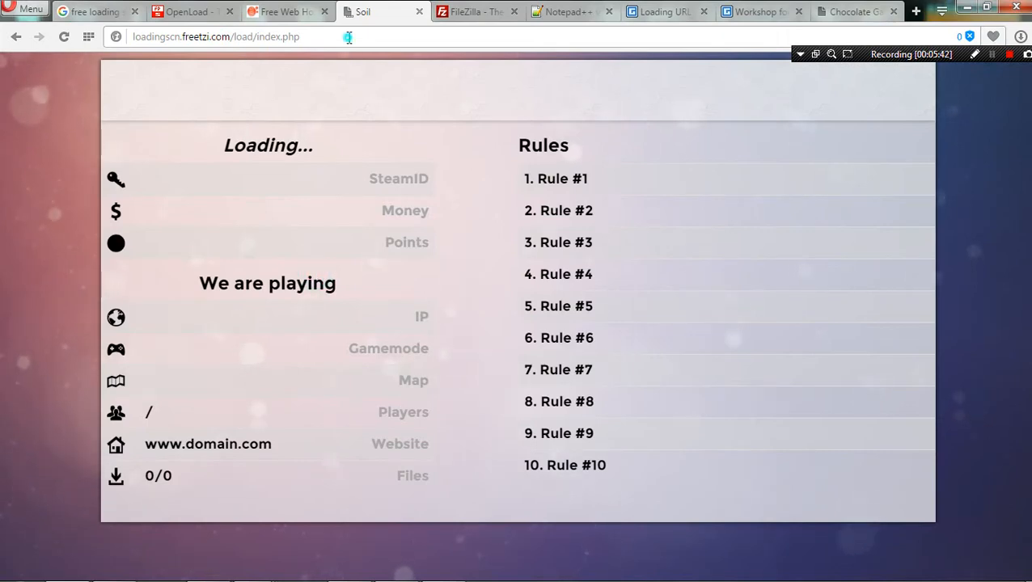
- Inspect the template=soil&sid=1 parameters in the loading screen's full address
click(347, 36)
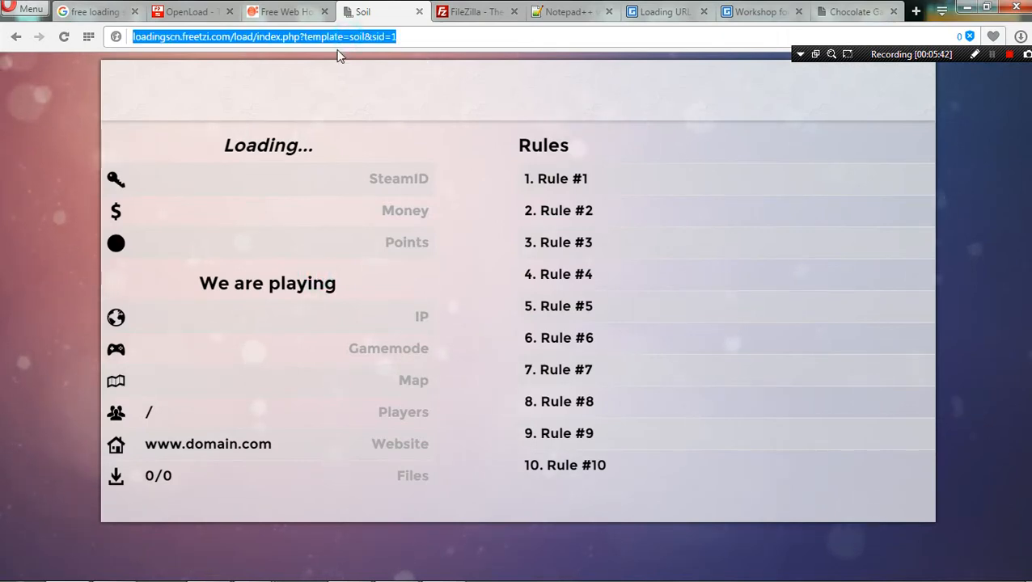
click(325, 155)
click(306, 38)
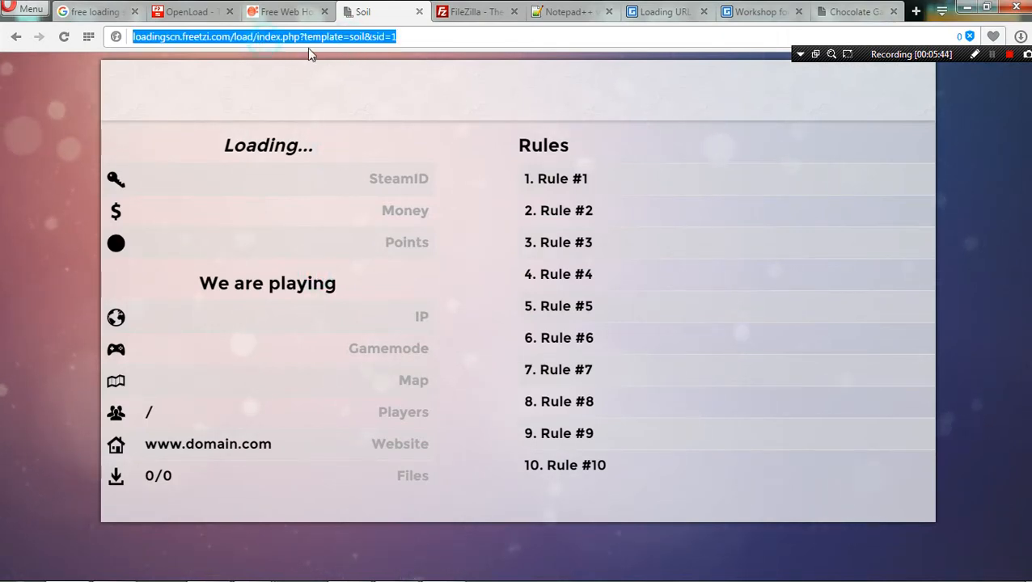
drag(304, 36, 424, 36)
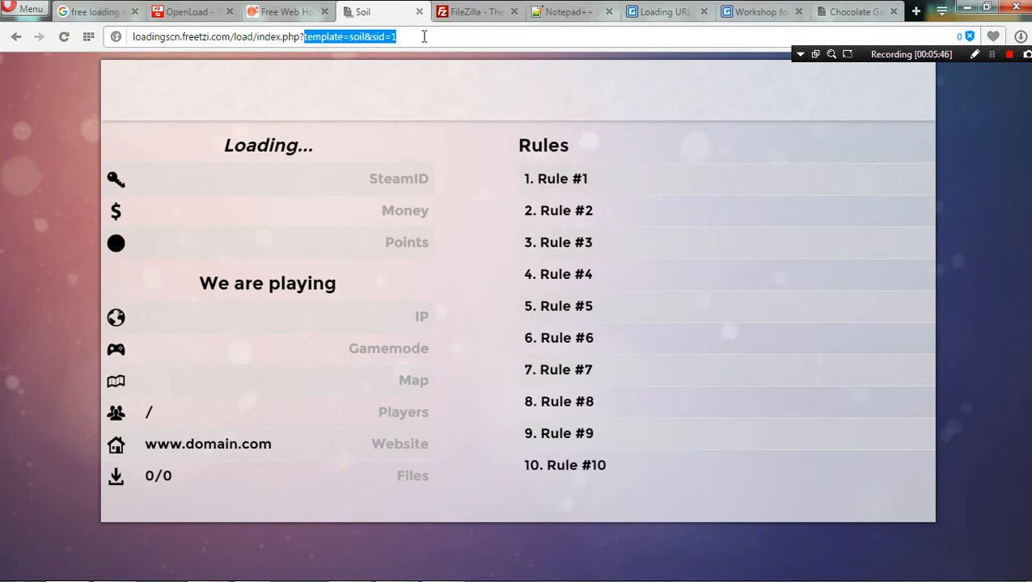
double_click(350, 38)
click(404, 39)
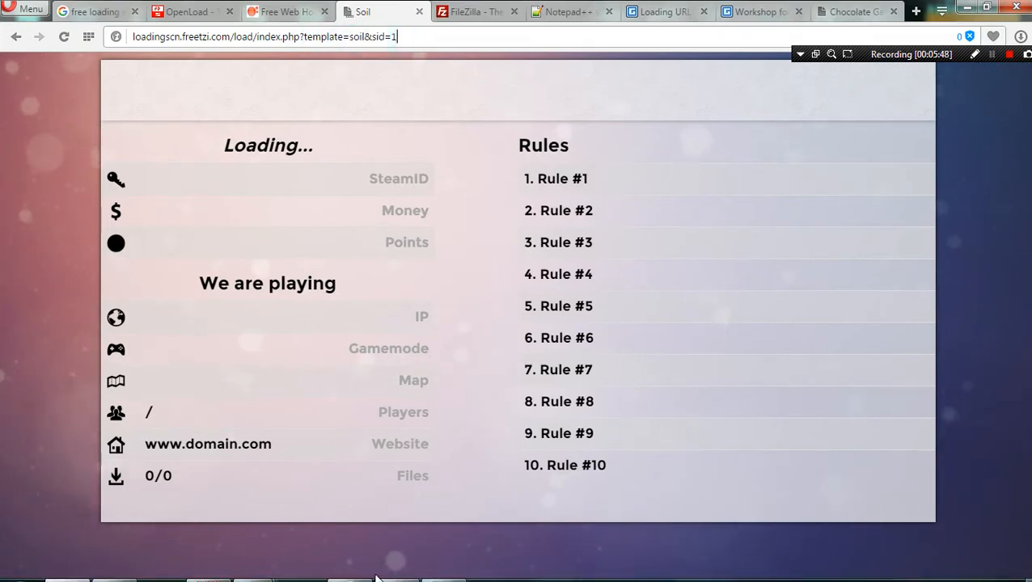
- Switch to FileZilla, open the remote load/templates folder, select the strapquery folder's name and return to the browser
click(208, 564)
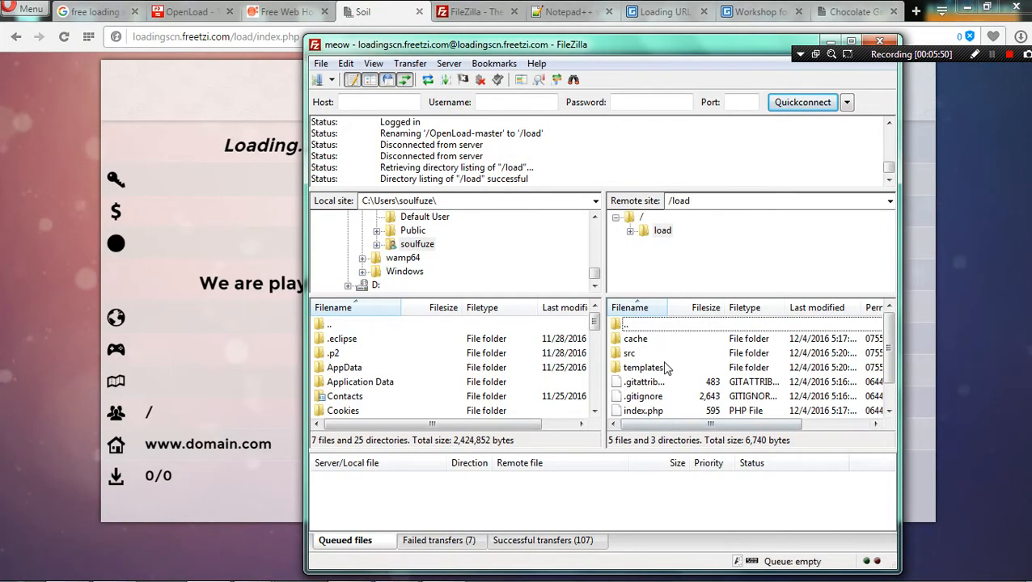
double_click(662, 368)
click(651, 354)
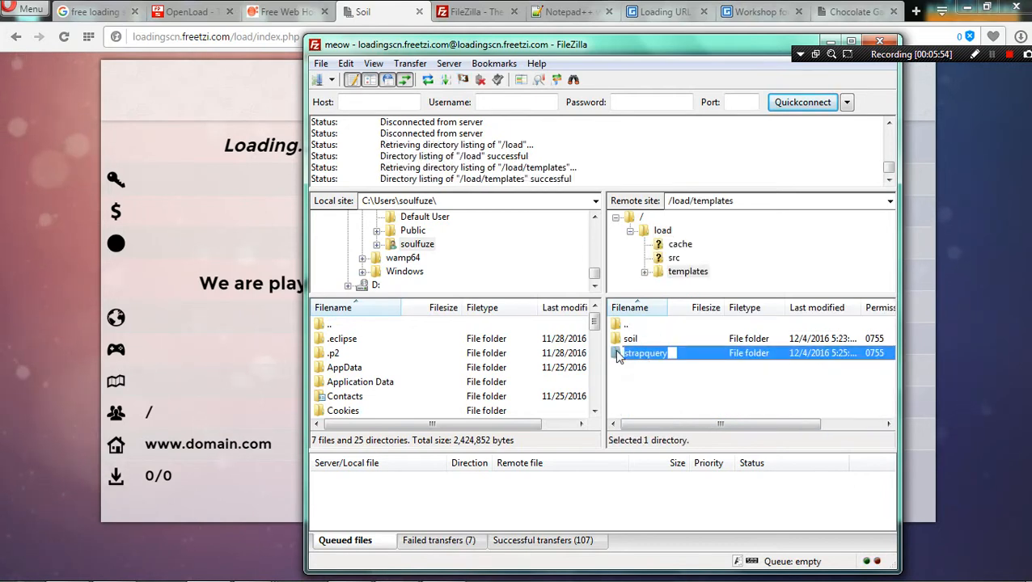
click(198, 281)
- Replace soil with strapquery as the template parameter in the loading screen's address and load the page
click(392, 41)
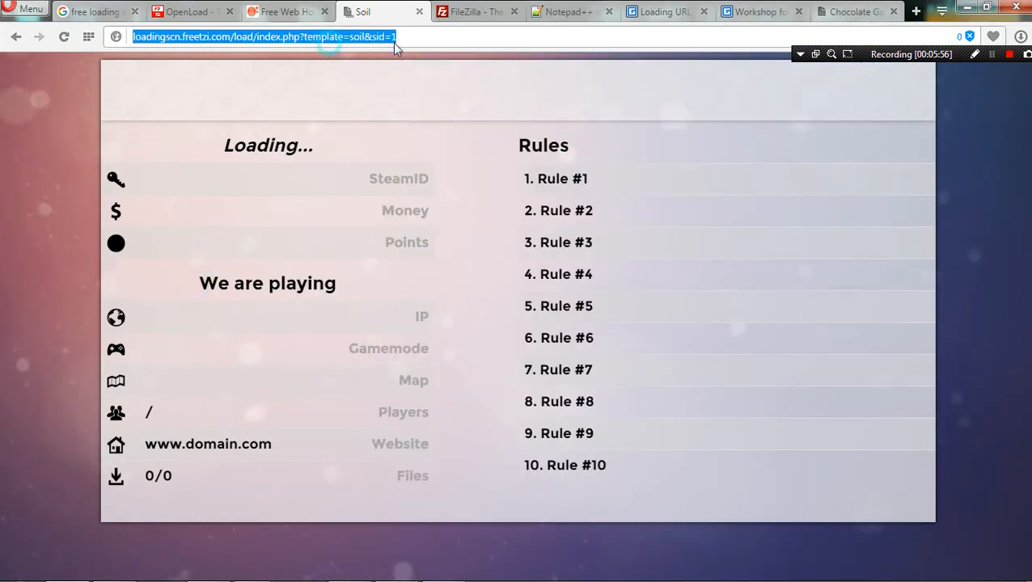
click(350, 40)
double_click(355, 37)
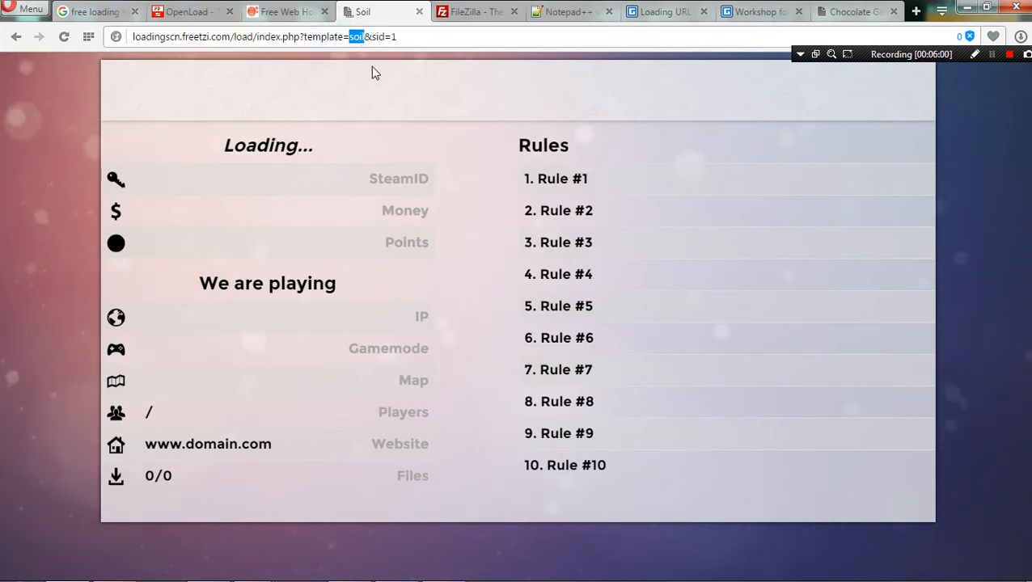
text(strapquery)
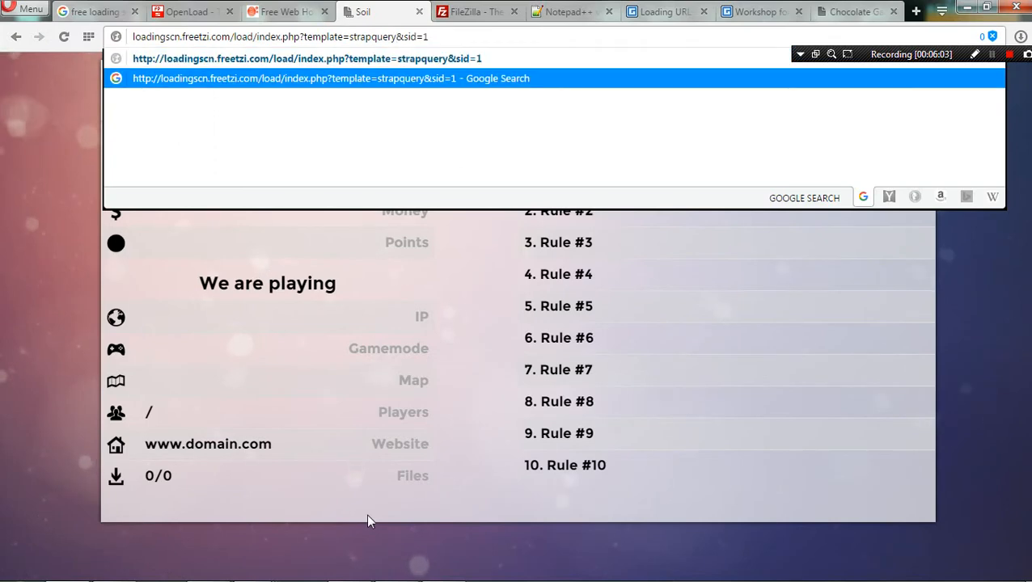
key(Return)
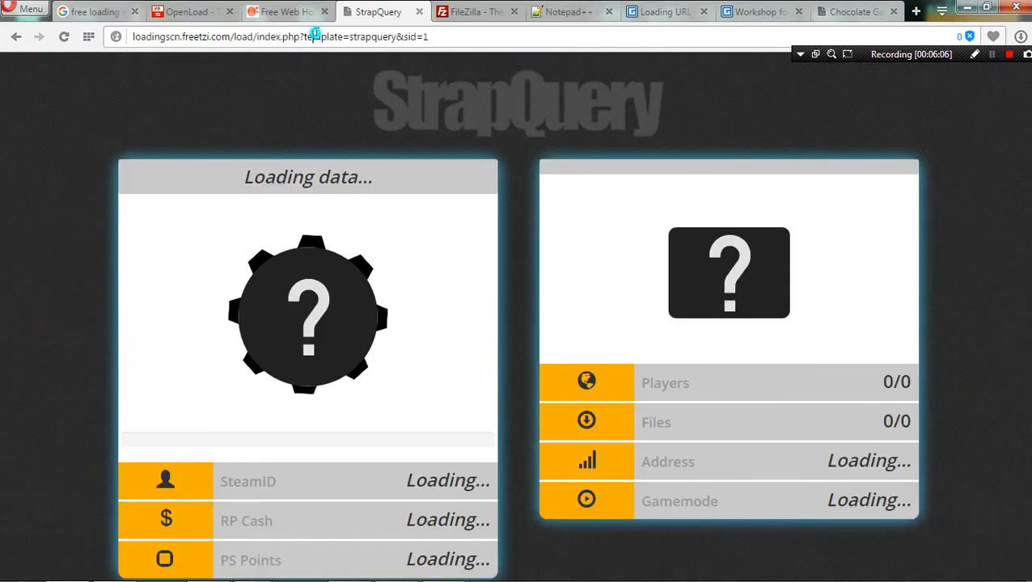
click(315, 32)
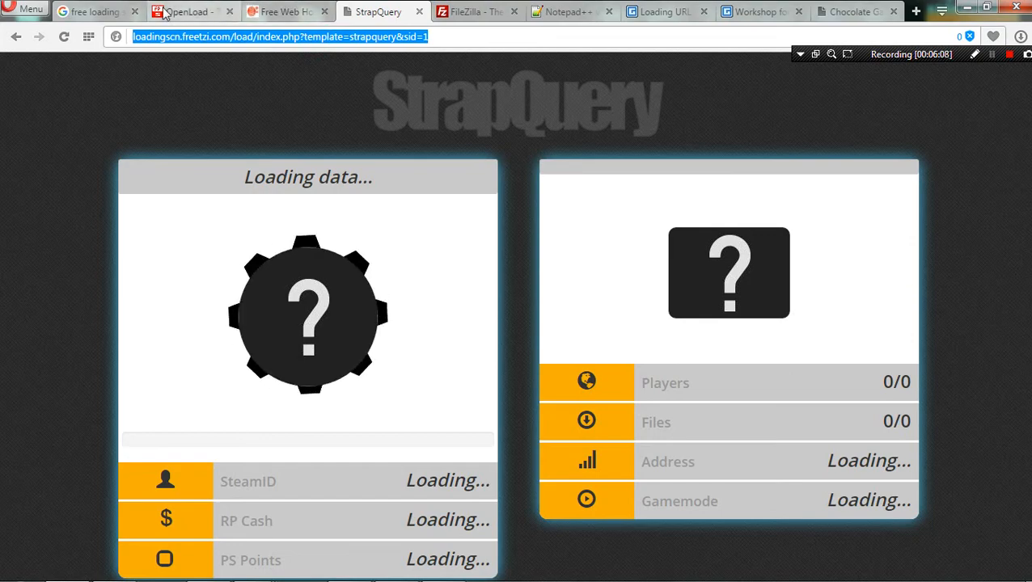
- Open the Installation Instructions from the OpenLoad forum thread in a new tab and read the Steam API Access requirement
click(207, 10)
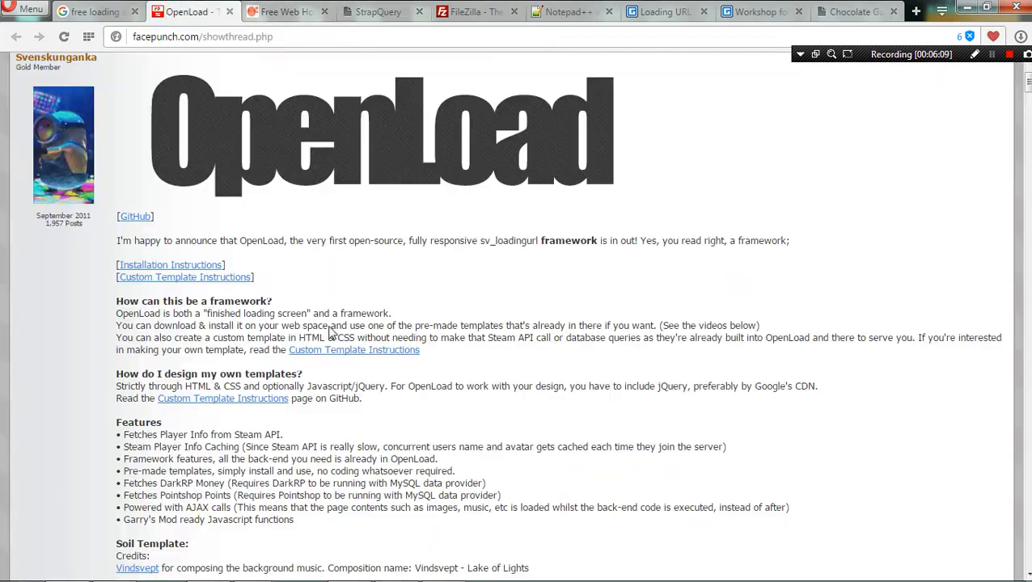
middle_click(180, 264)
click(268, 10)
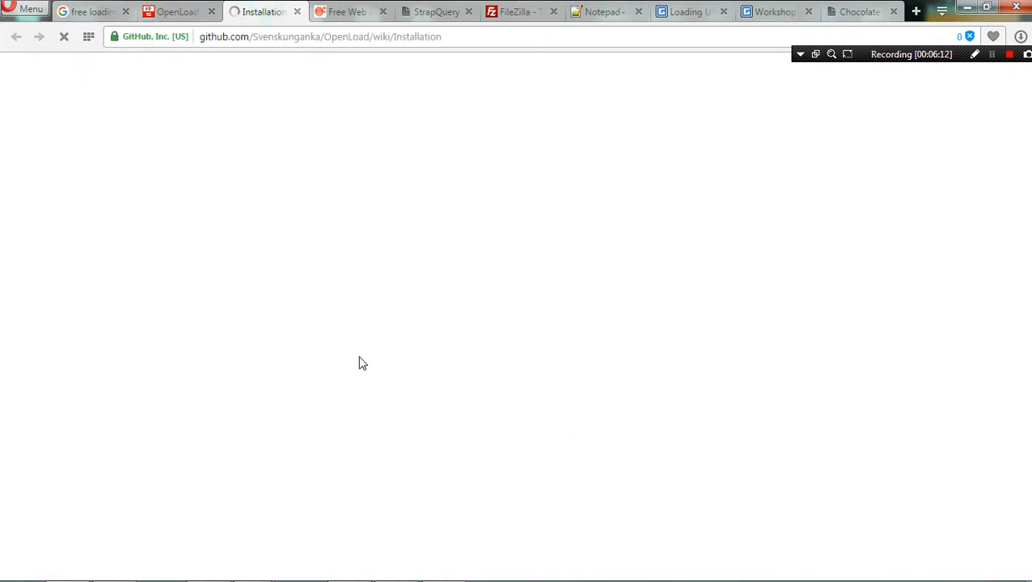
scroll(280, 364, down, 1)
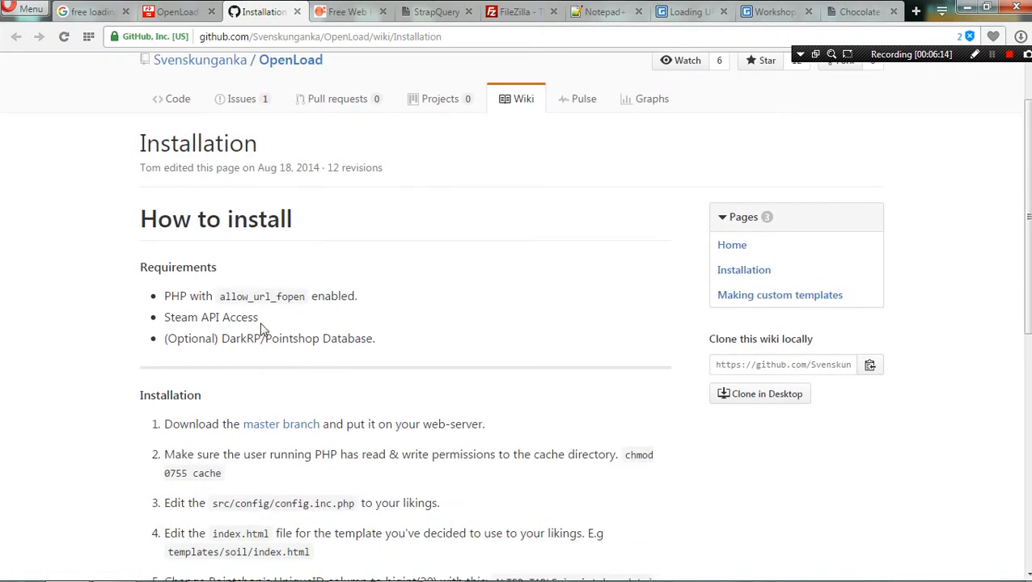
drag(170, 316, 165, 316)
click(221, 317)
- Return to the StrapQuery loading screen and examine its SteamID field
click(429, 12)
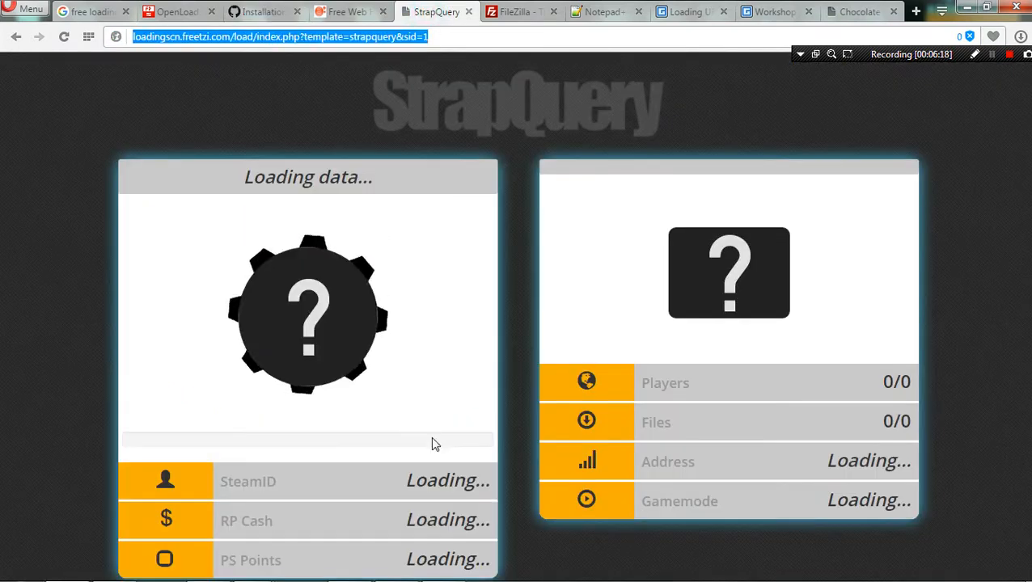
double_click(392, 477)
click(405, 490)
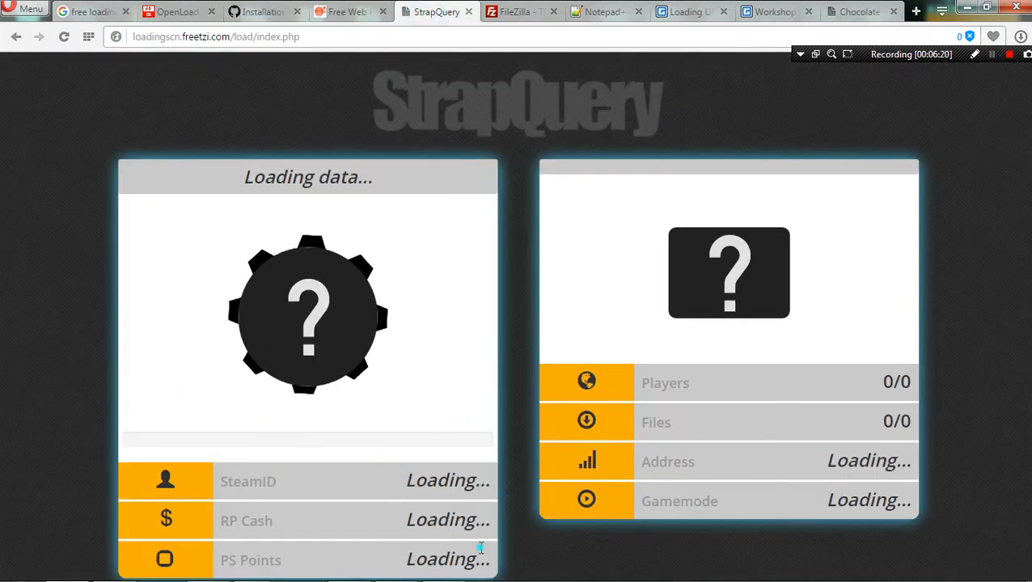
- Read the OpenLoad installation steps about editing src/config/config.inc.php, the debugging notes and the template URL parameters
click(270, 12)
scroll(437, 441, down, 3)
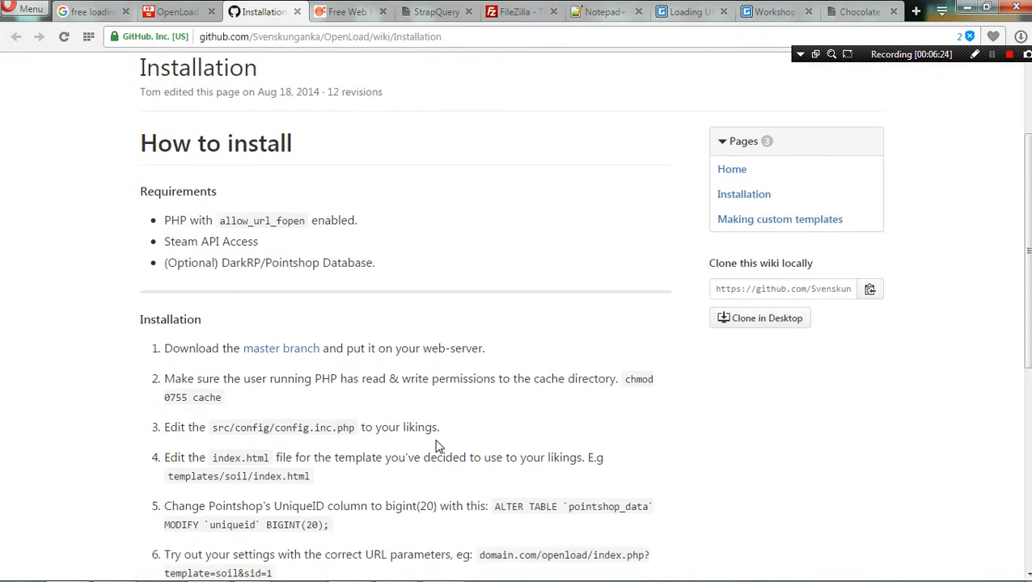
scroll(437, 445, down, 1)
drag(186, 275, 372, 275)
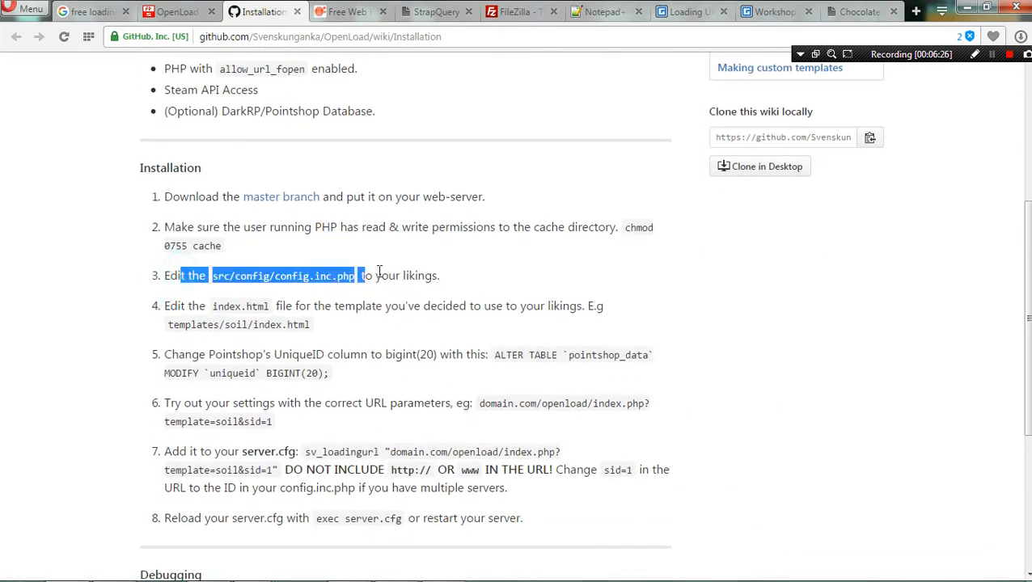
click(415, 302)
scroll(388, 443, down, 3)
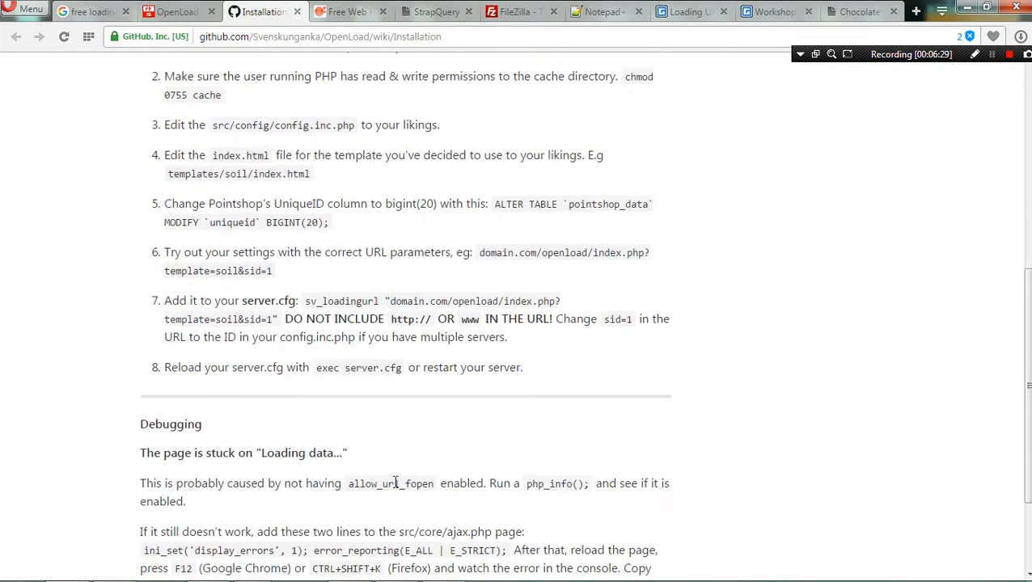
scroll(392, 479, up, 5)
scroll(356, 301, down, 2)
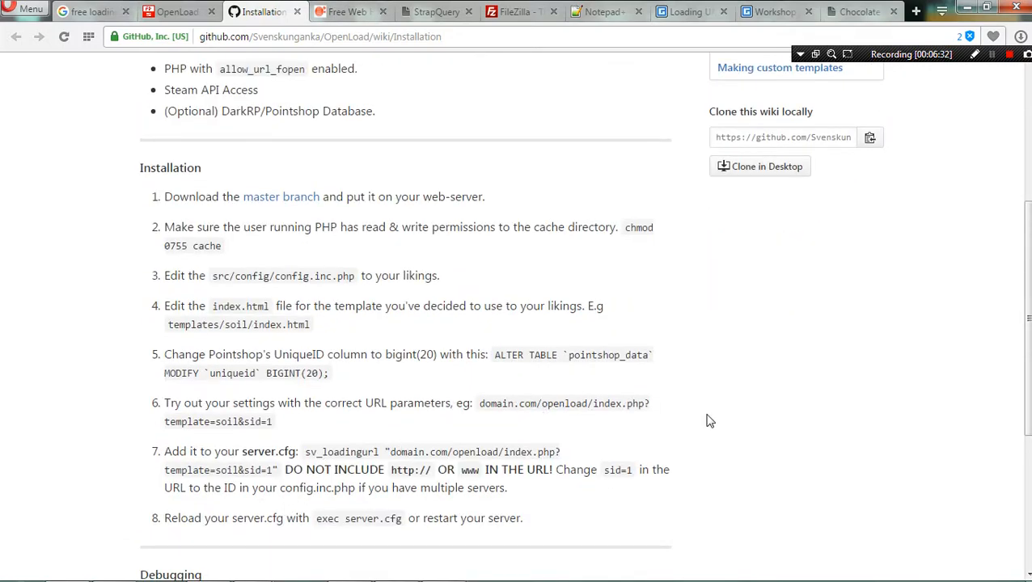
drag(649, 403, 270, 424)
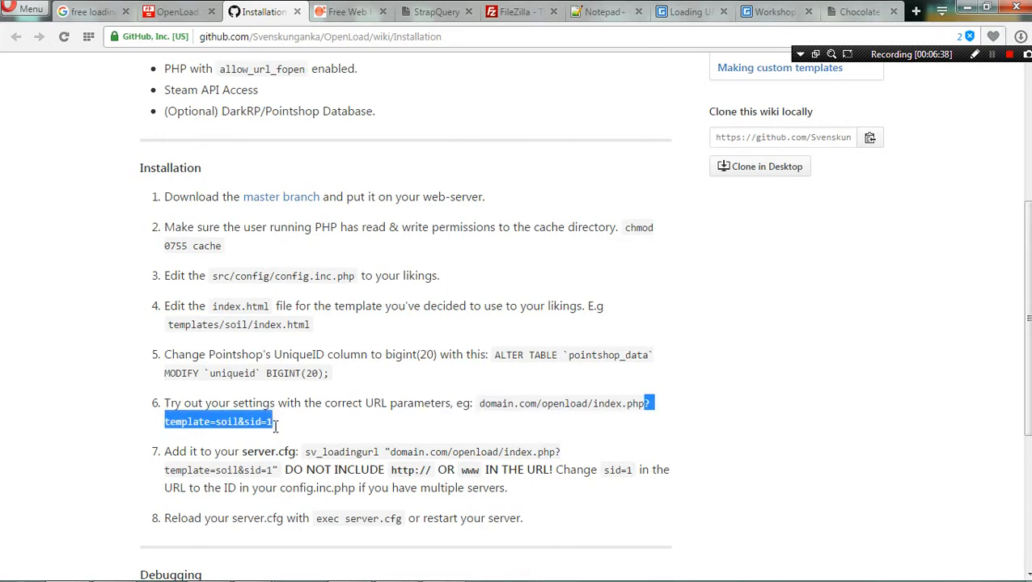
click(327, 441)
- Go back to the StrapQuery page and check the template parameters in its full address
click(347, 11)
click(421, 18)
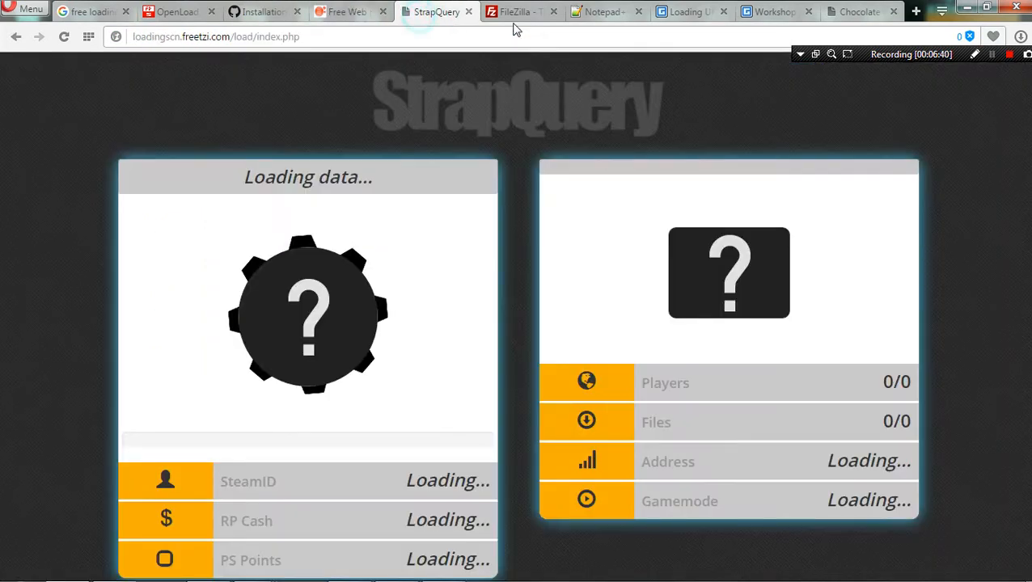
click(437, 38)
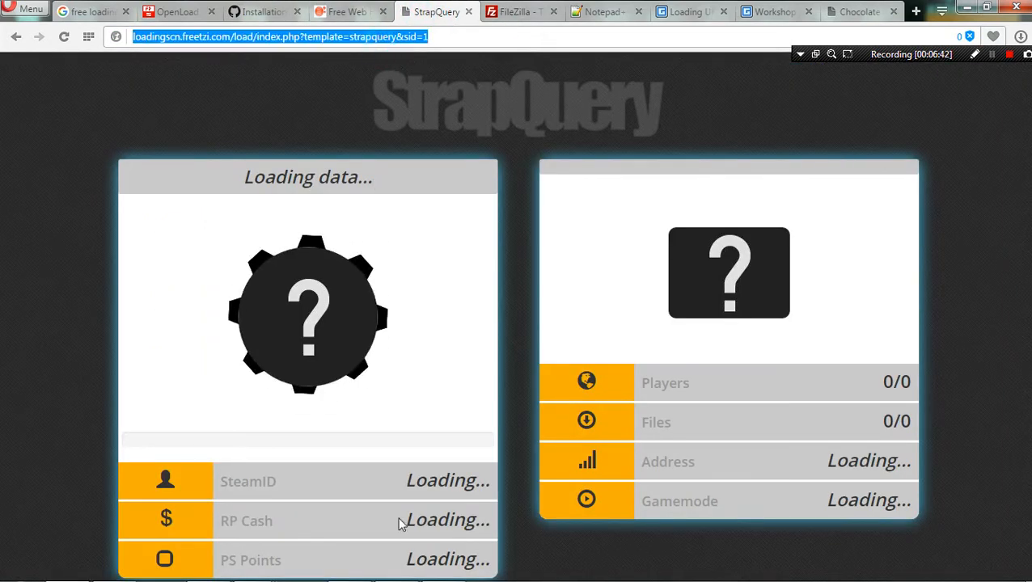
- Switch to FileZilla and open config.inc.php from the remote /load/src/config folder for editing
click(209, 566)
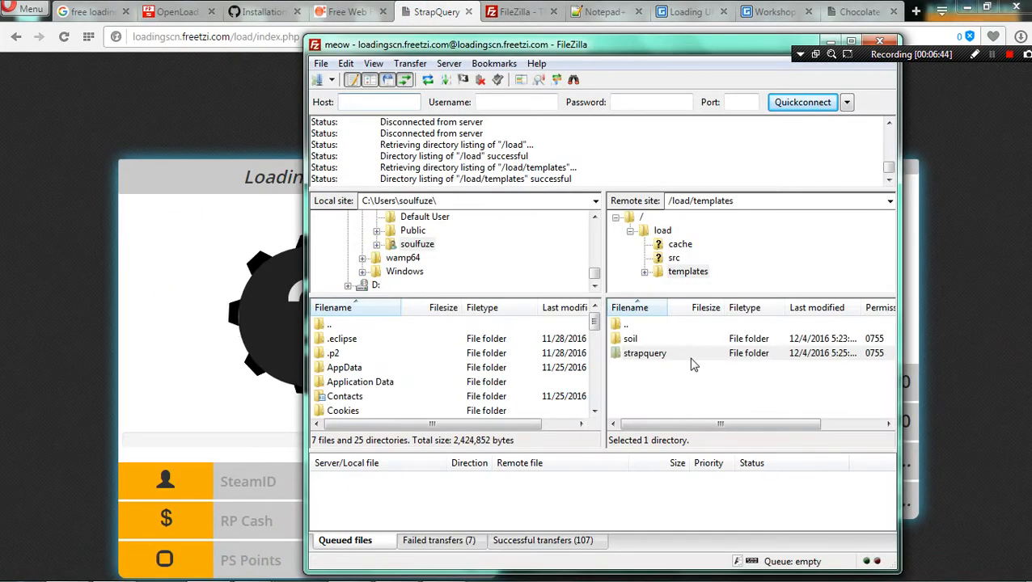
double_click(669, 324)
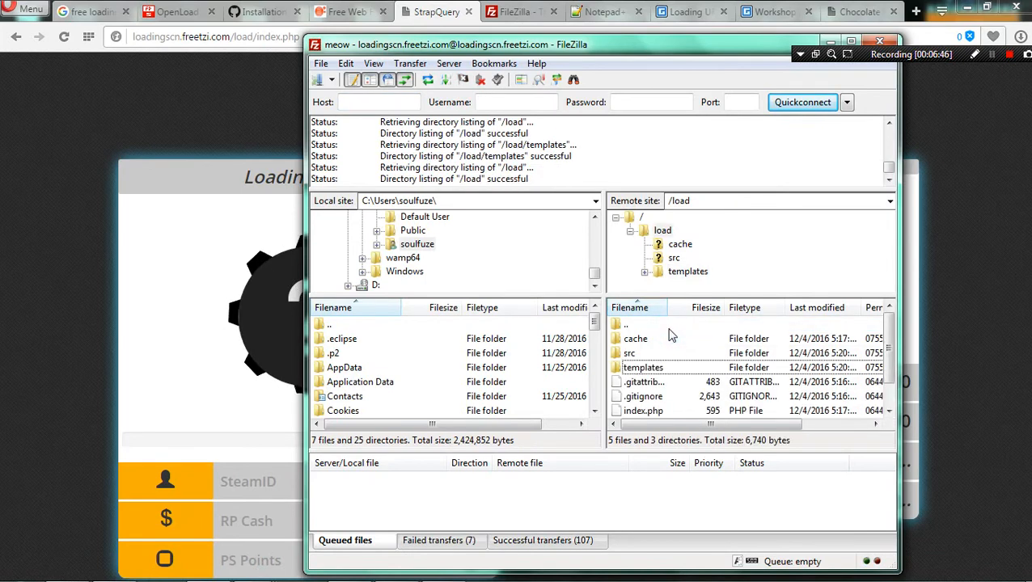
double_click(672, 355)
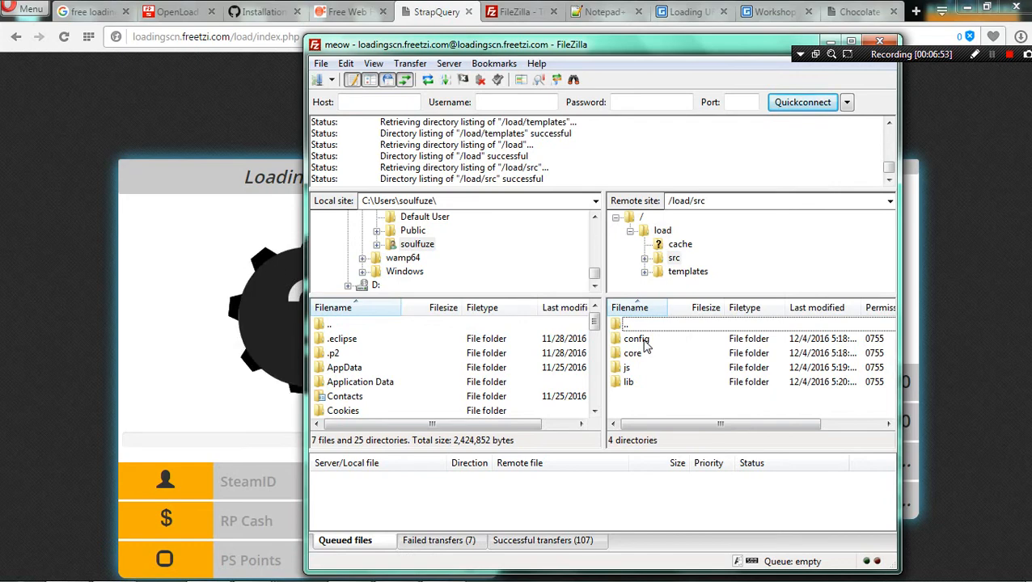
double_click(646, 344)
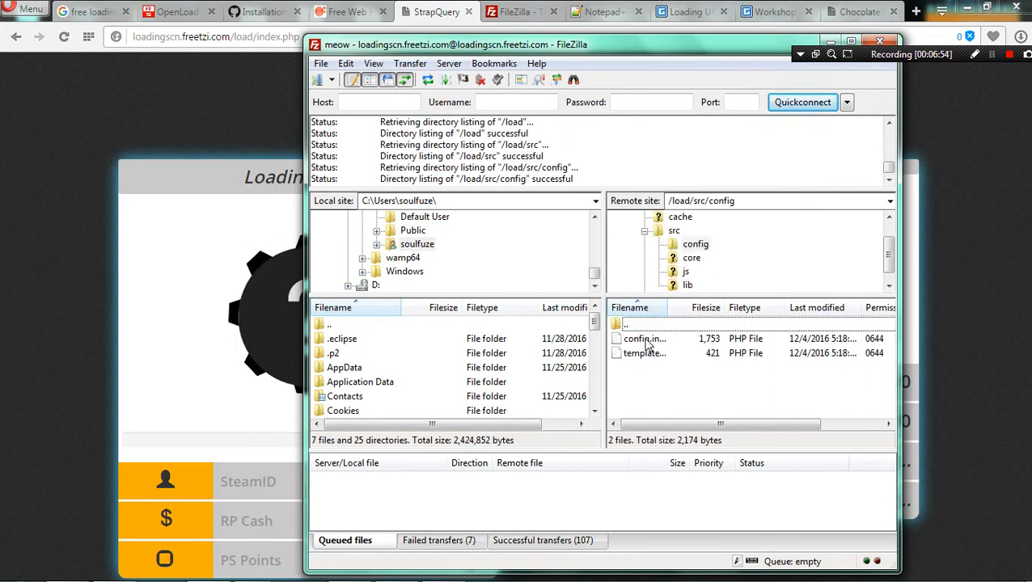
right_click(647, 341)
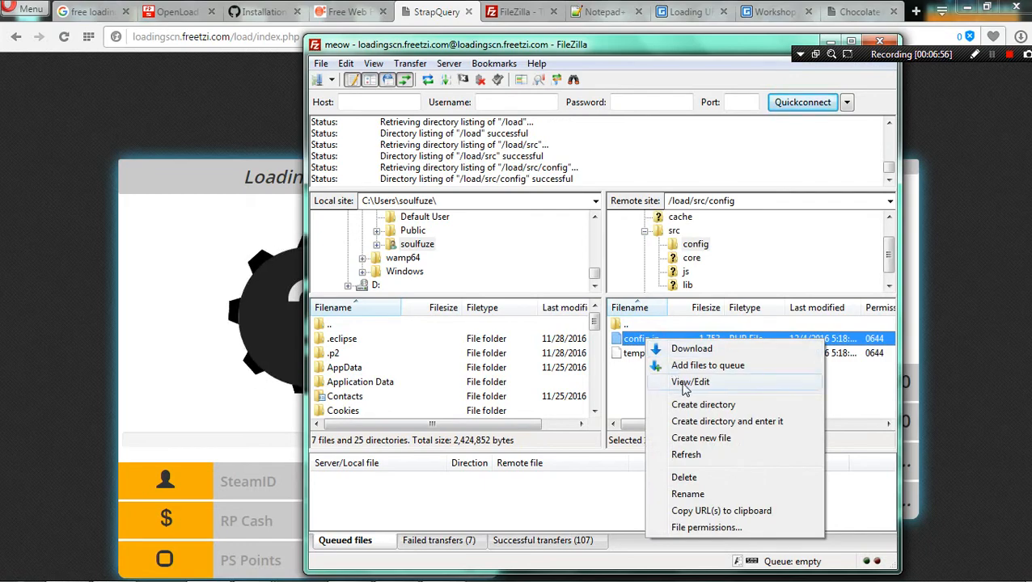
click(688, 383)
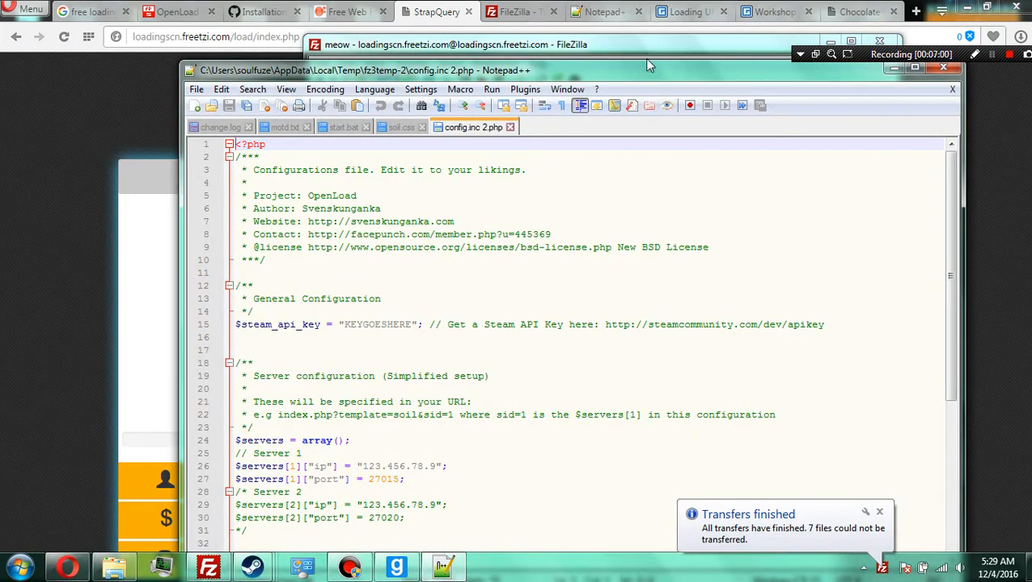
- Move the FileZilla window aside, bring up the Notepad++ download page in the browser, and return to the opened configuration file
click(648, 58)
click(671, 386)
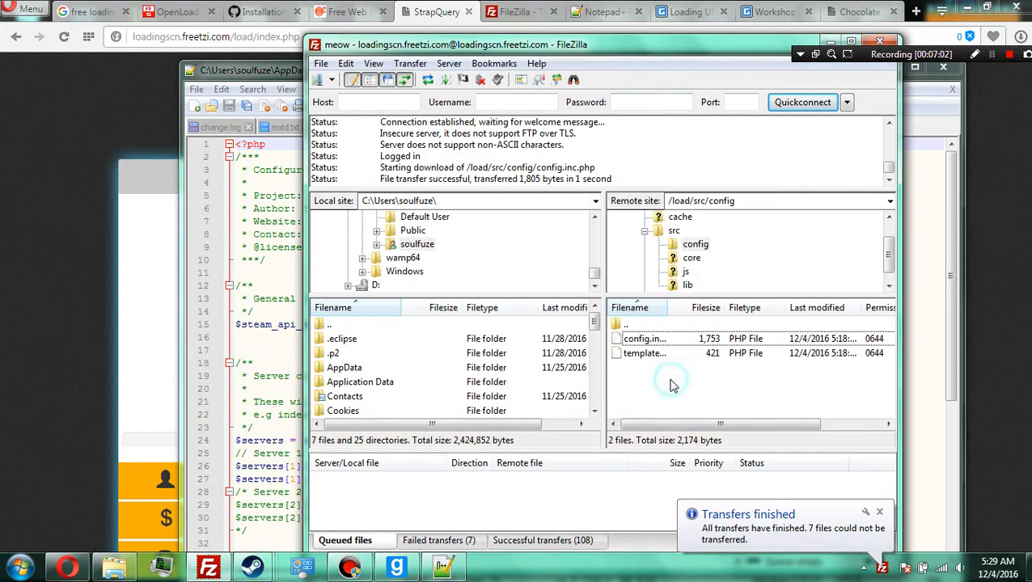
drag(559, 49, 680, 74)
click(345, 221)
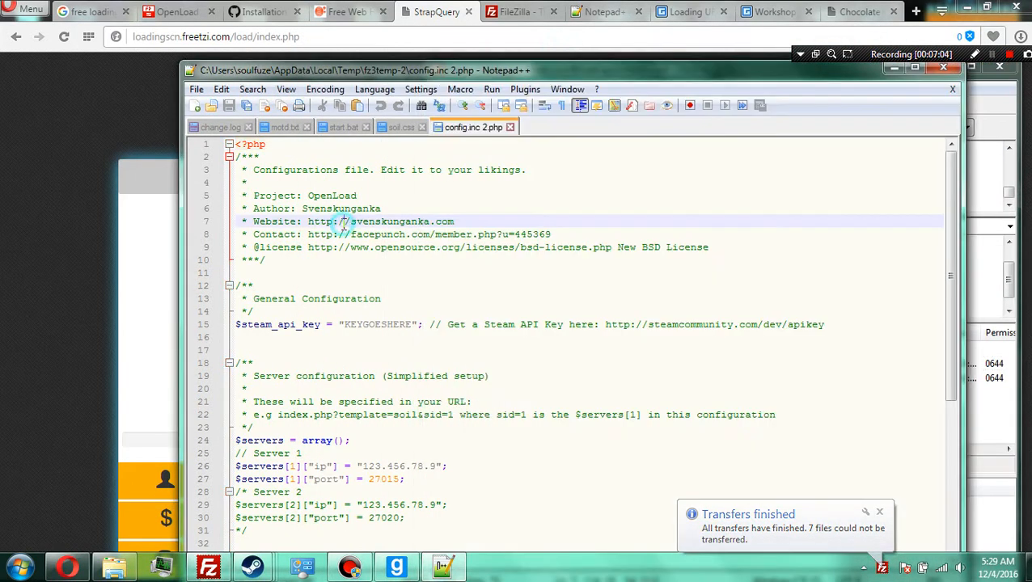
click(618, 13)
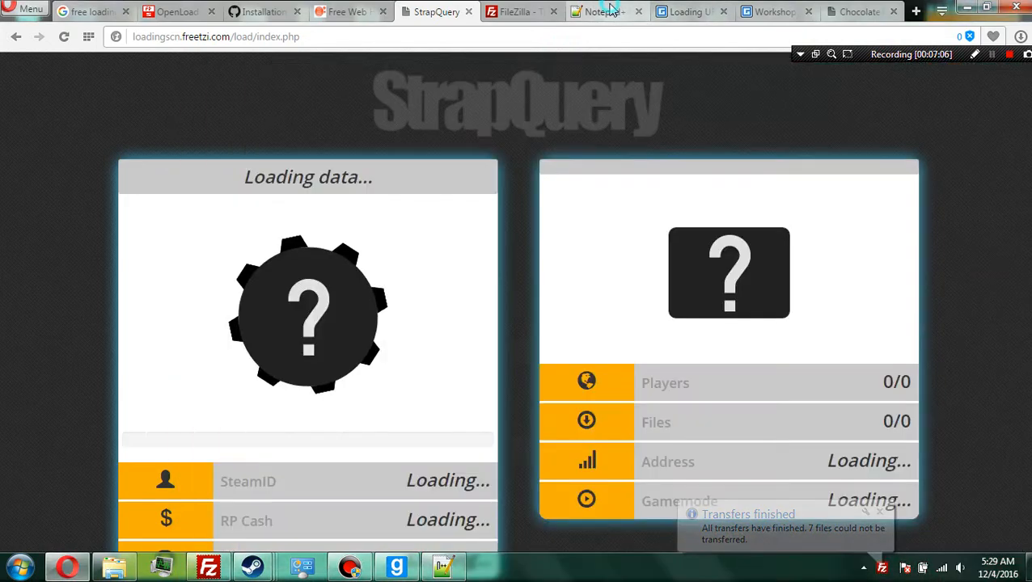
click(443, 568)
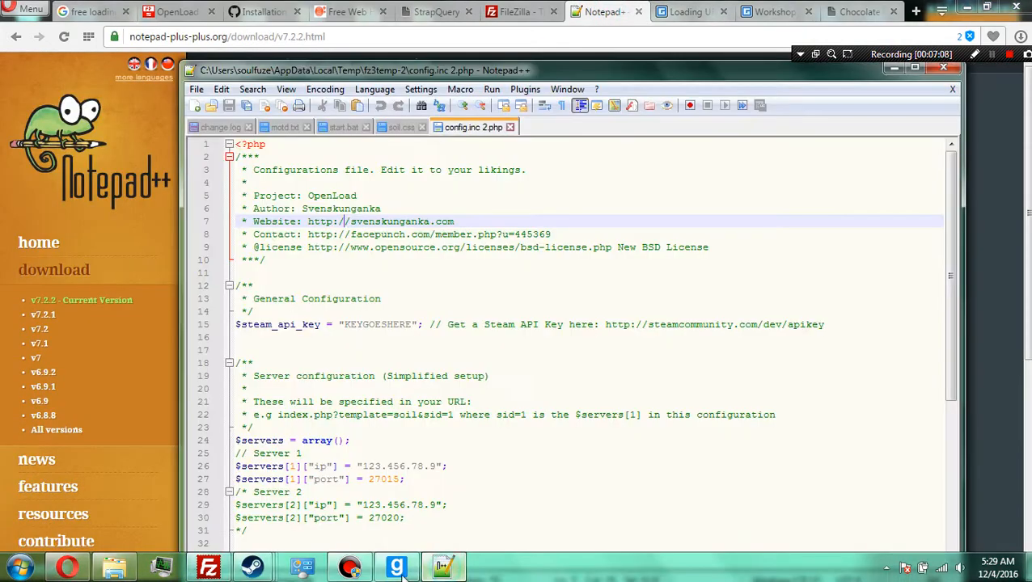
- Check FileZilla's file editing settings for the custom editor path to notepad++.exe and the default editor option, then accept the settings
click(208, 568)
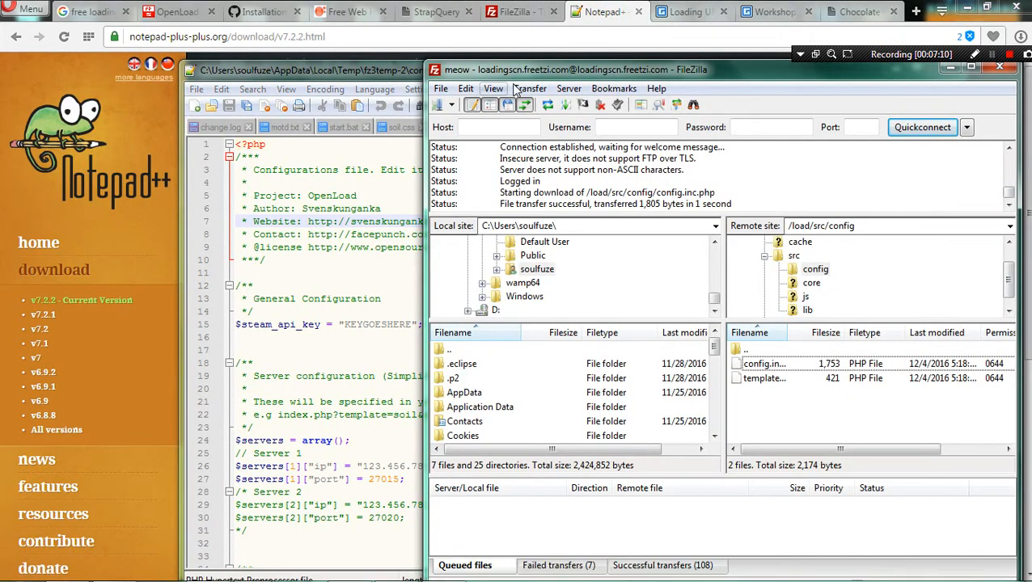
click(495, 89)
mouse_move(466, 88)
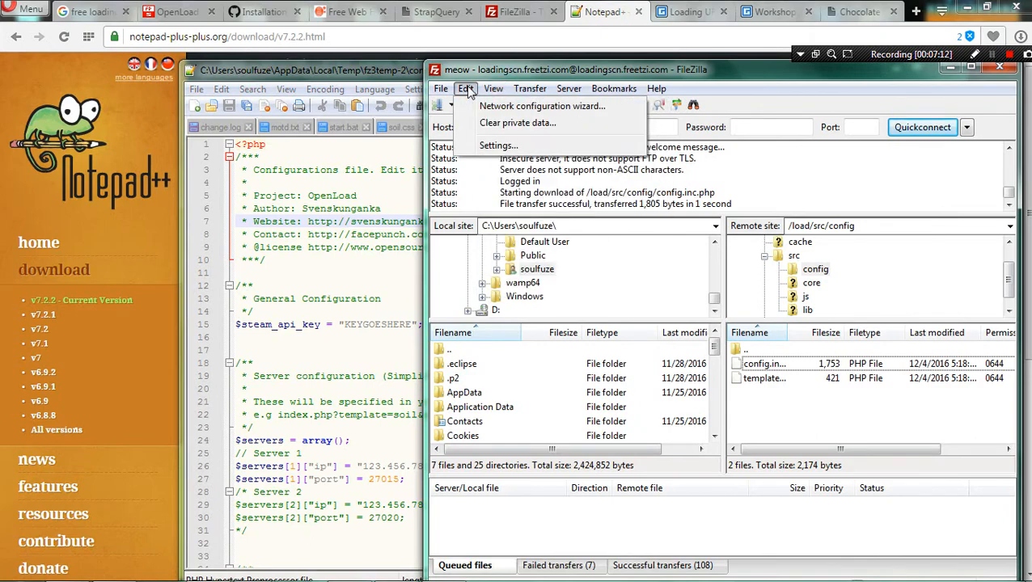
click(485, 145)
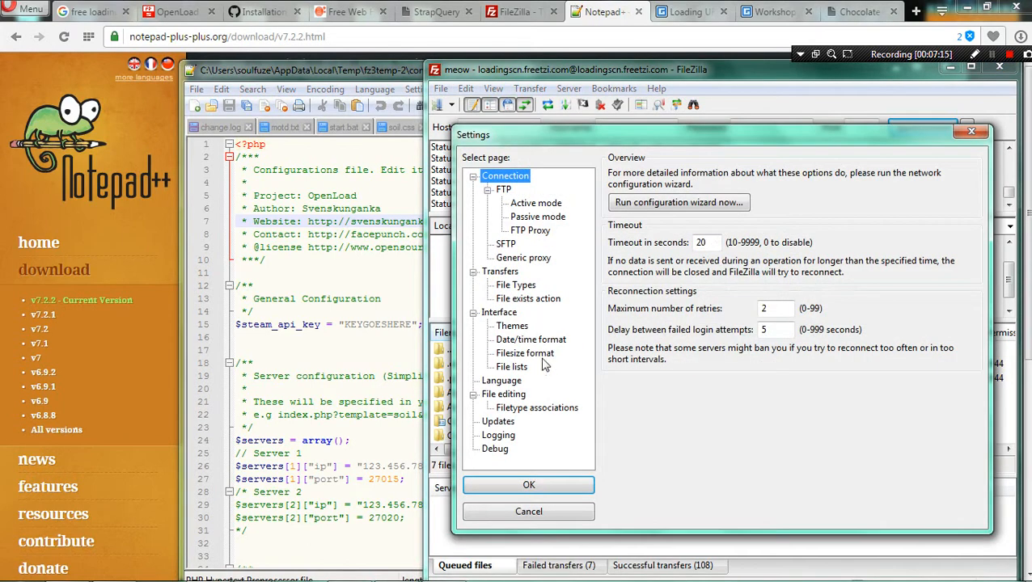
click(507, 395)
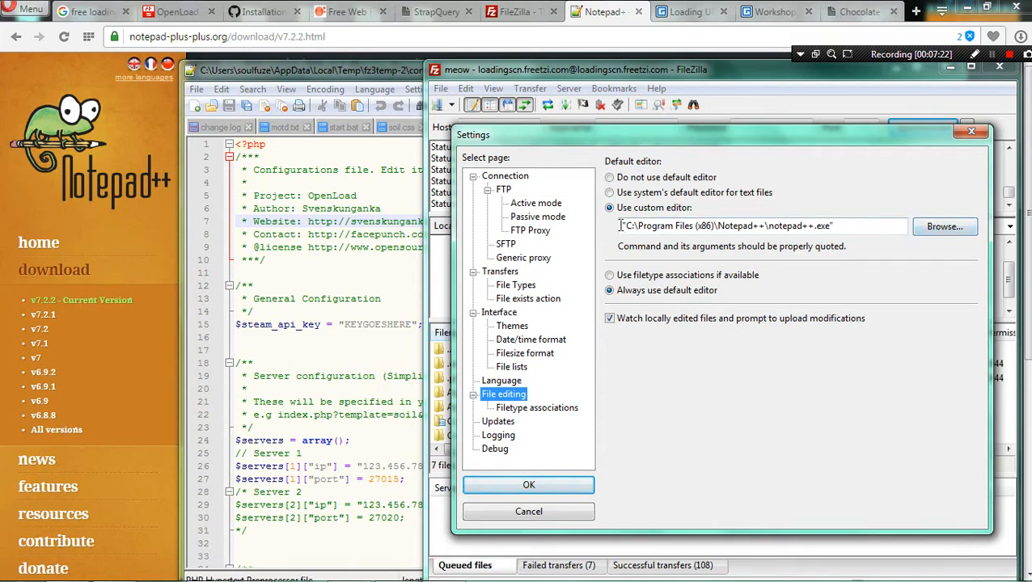
drag(622, 226, 634, 227)
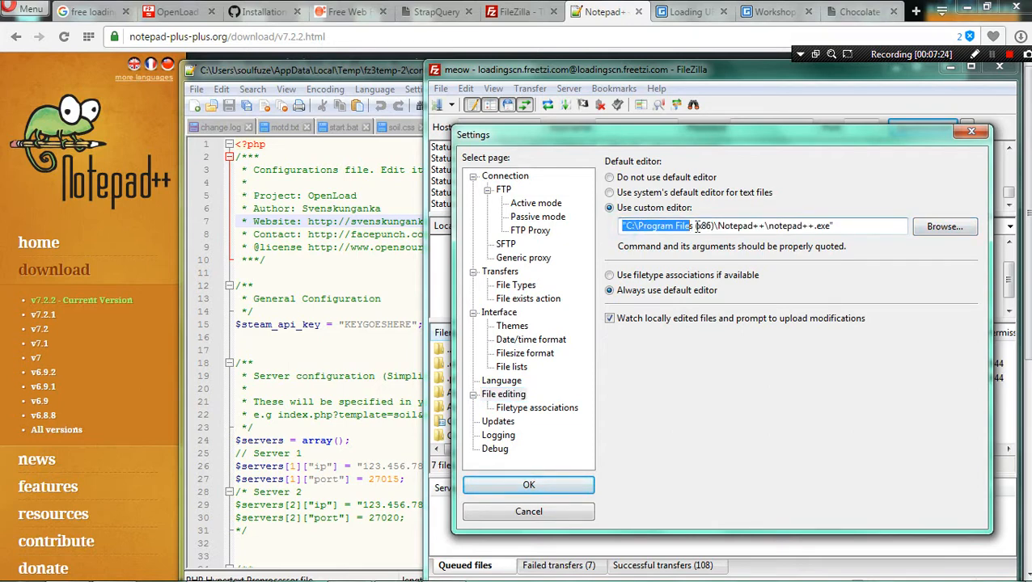
drag(721, 228, 805, 218)
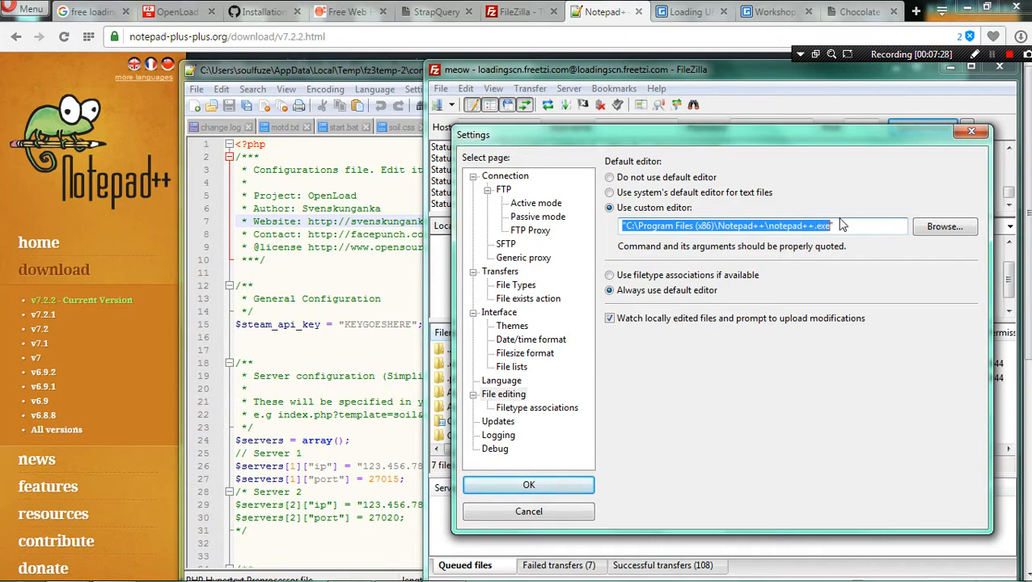
click(771, 231)
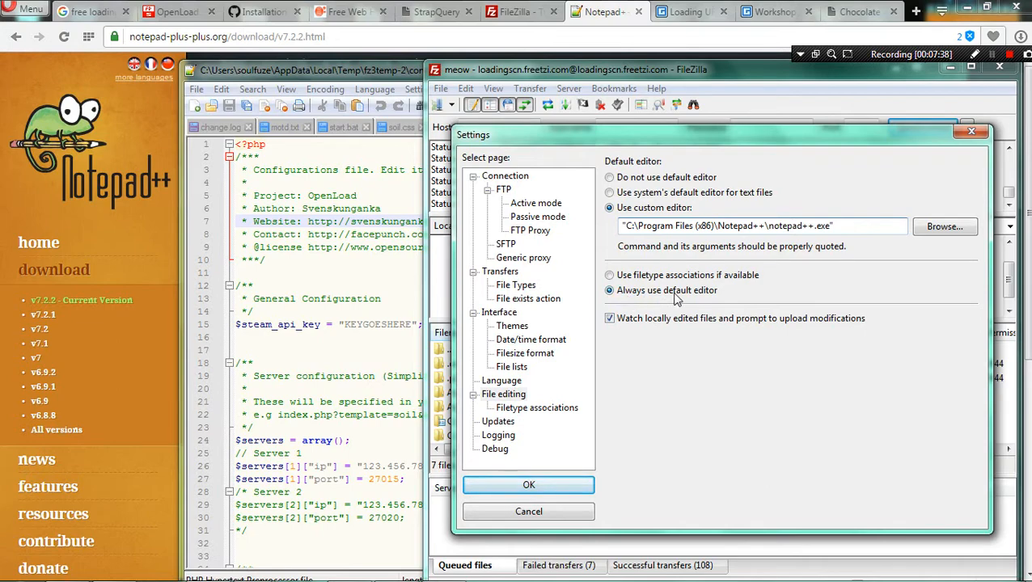
click(530, 487)
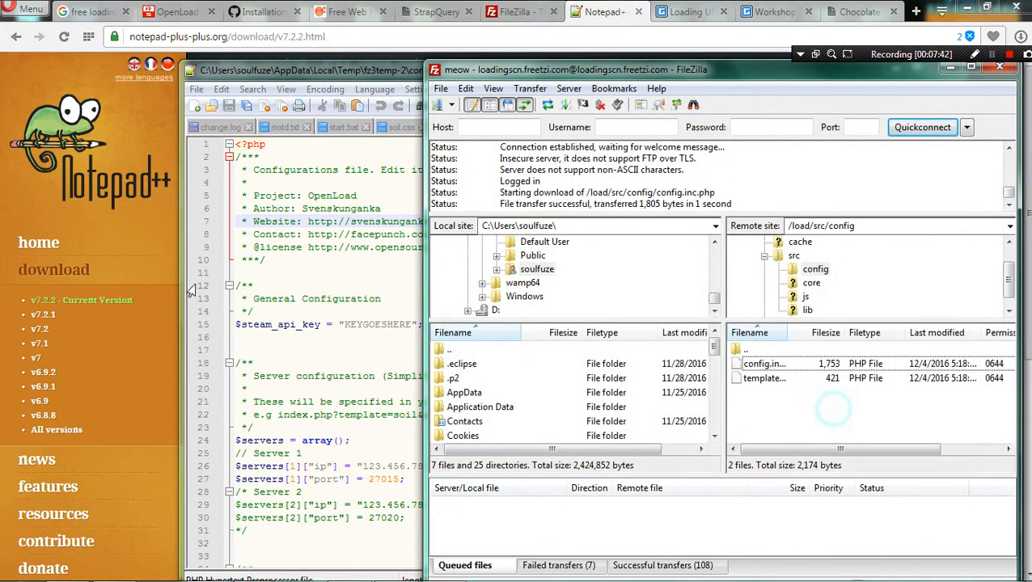
- Return to config.inc.php and examine the $steam_api_key line and the steamcommunity.com/dev/apikey address in its comment
click(285, 220)
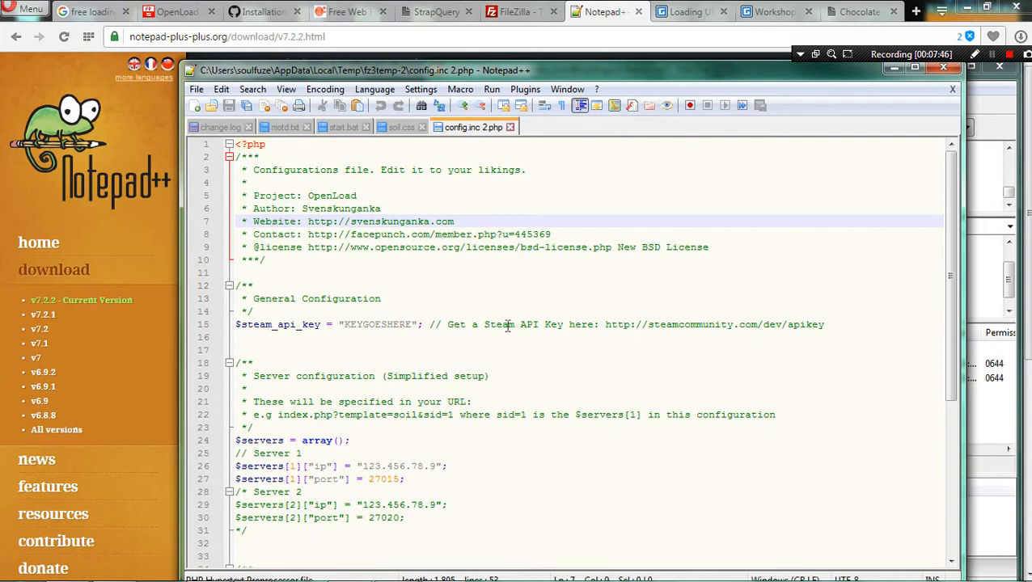
drag(344, 324, 412, 325)
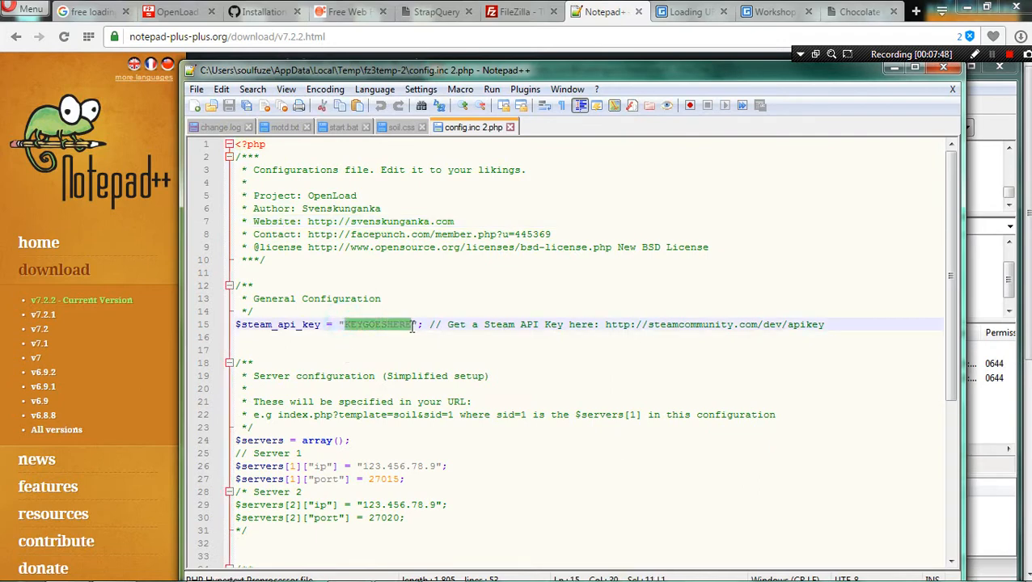
click(419, 346)
click(541, 331)
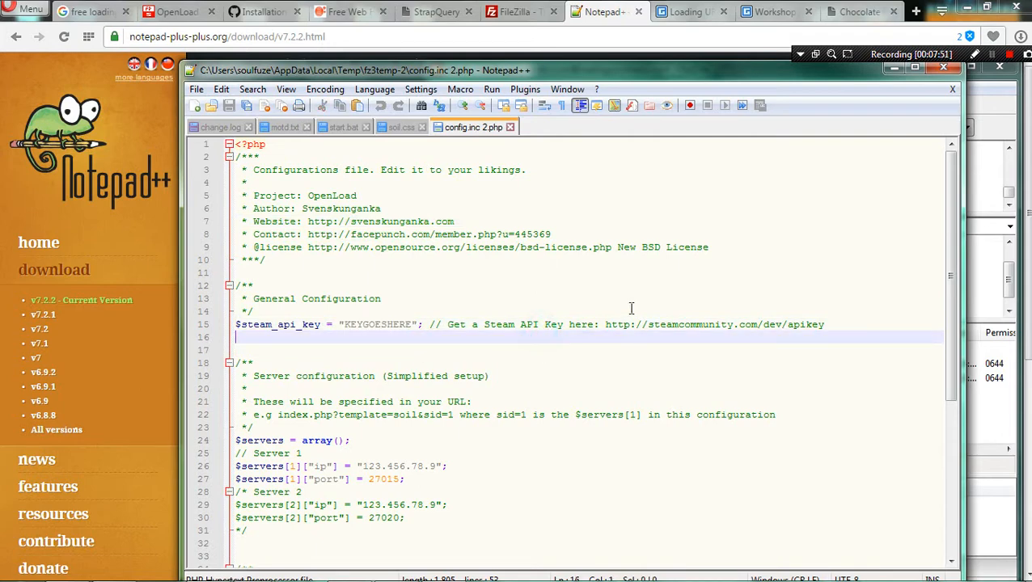
drag(606, 324, 839, 326)
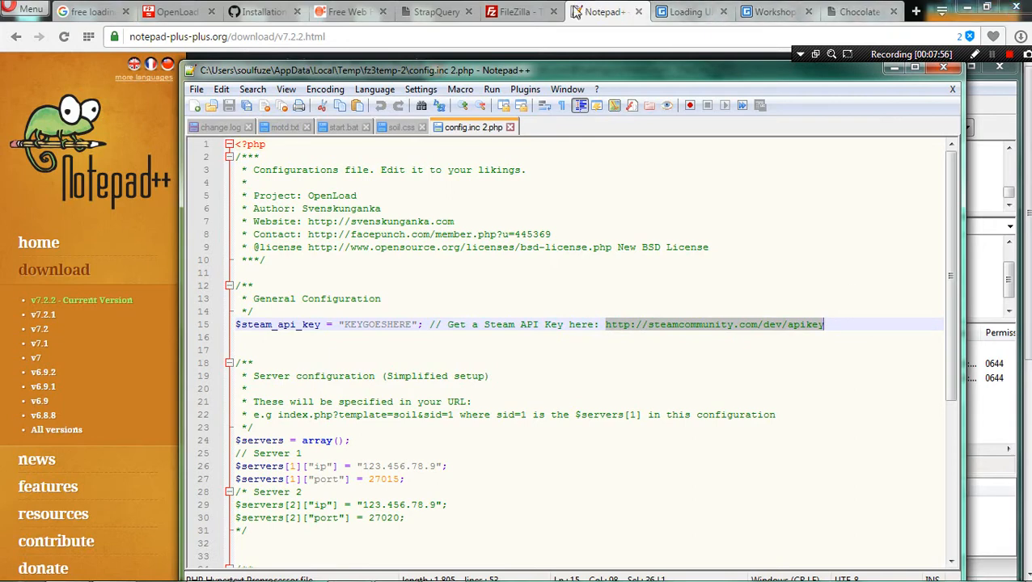
- Go back to the StrapQuery page and highlight the domain loadingscn.freetzi.com in its address
click(433, 11)
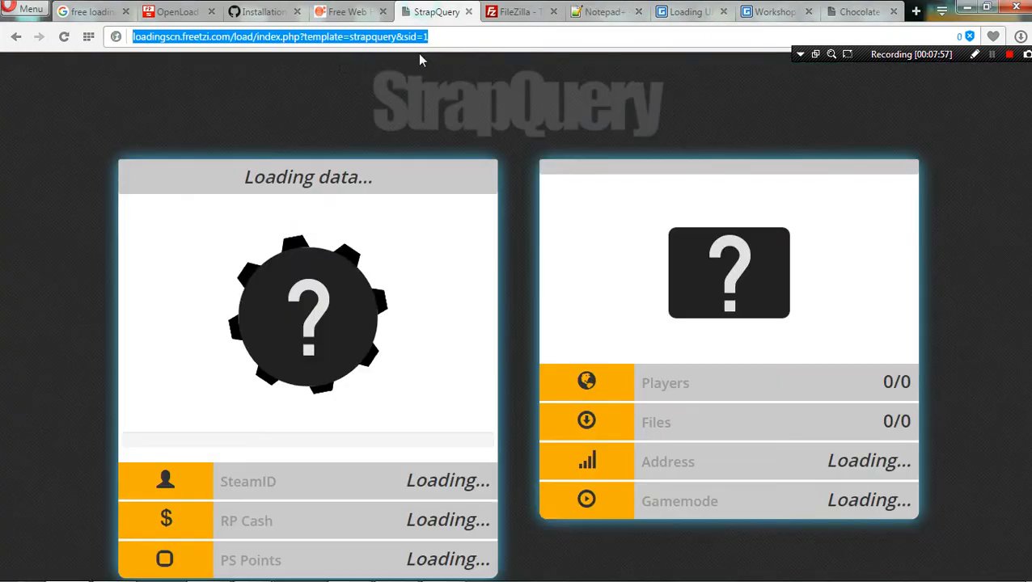
click(259, 38)
drag(230, 37, 130, 38)
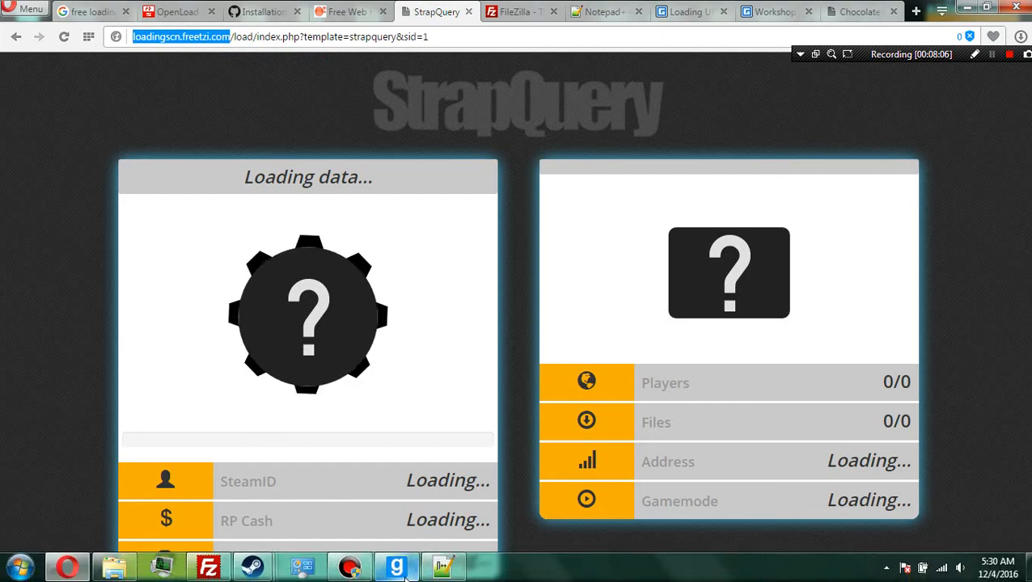
click(209, 573)
click(211, 572)
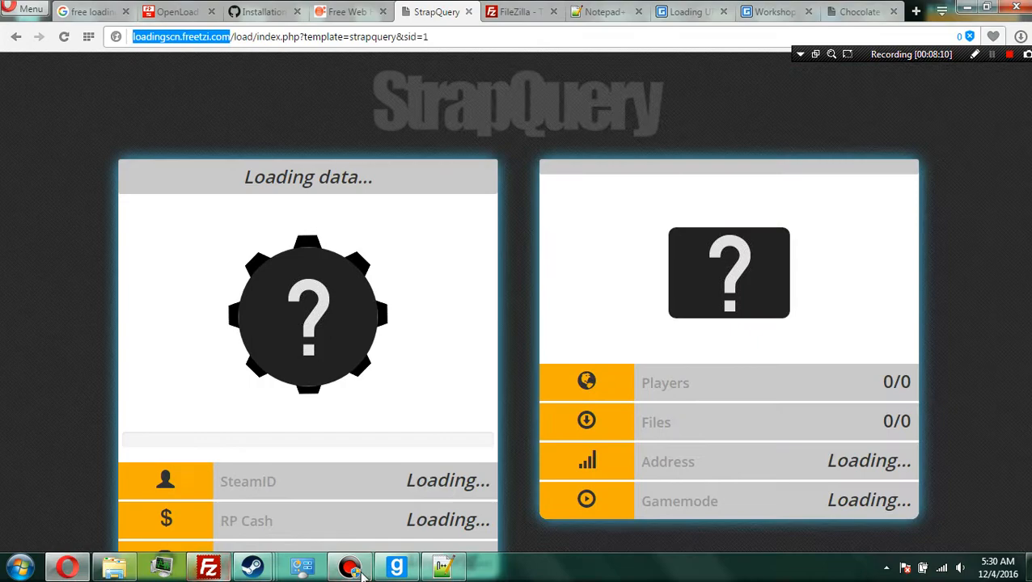
- Switch back to the configuration file in Notepad++ and highlight the KEYGOESHERE placeholder where the Steam API key belongs
click(459, 570)
click(411, 324)
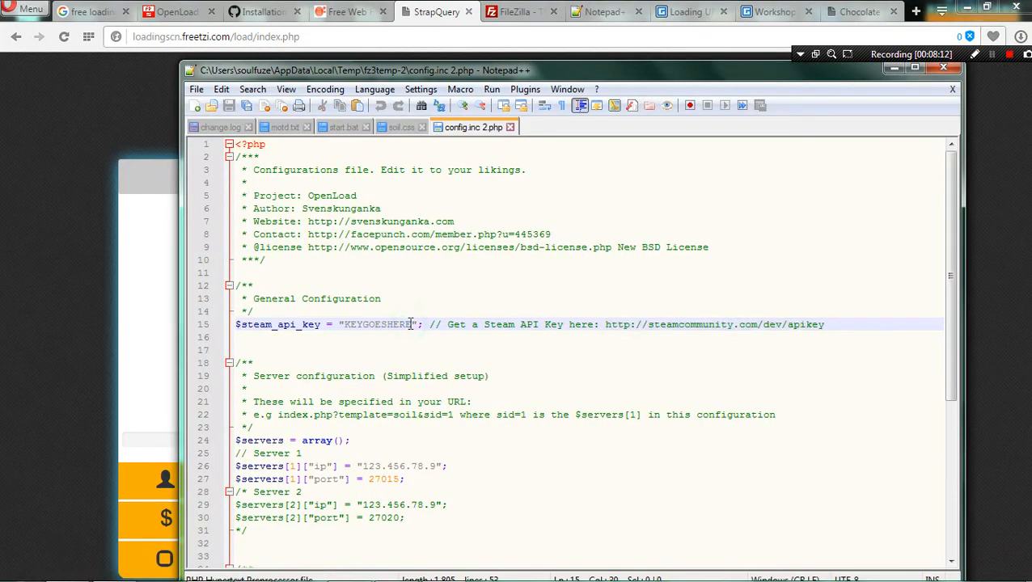
click(421, 428)
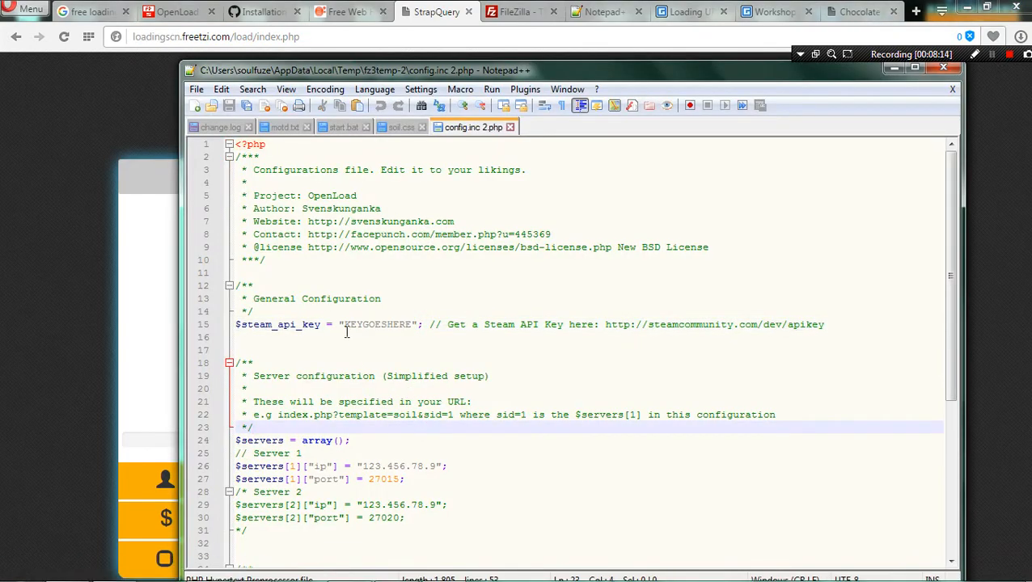
drag(345, 325, 428, 326)
click(442, 415)
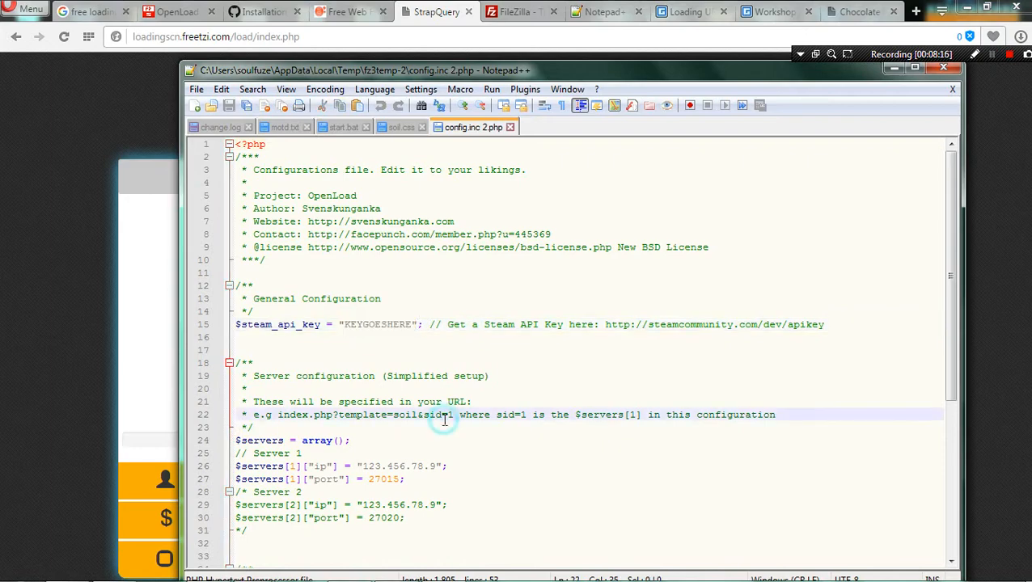
- Examine the server configuration section and highlight the IP value of Server 1
scroll(444, 421, down, 2)
scroll(301, 389, down, 1)
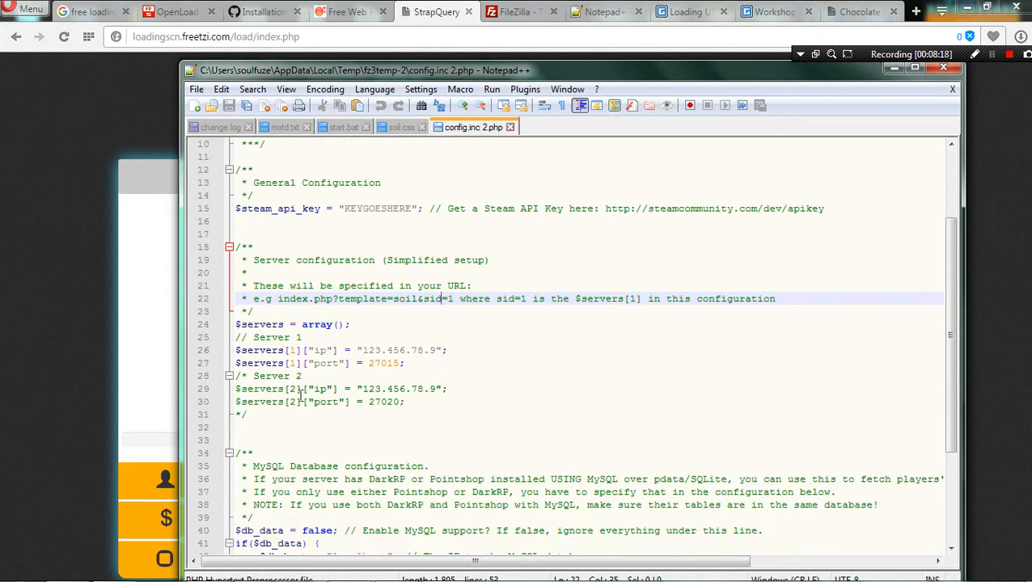
click(120, 364)
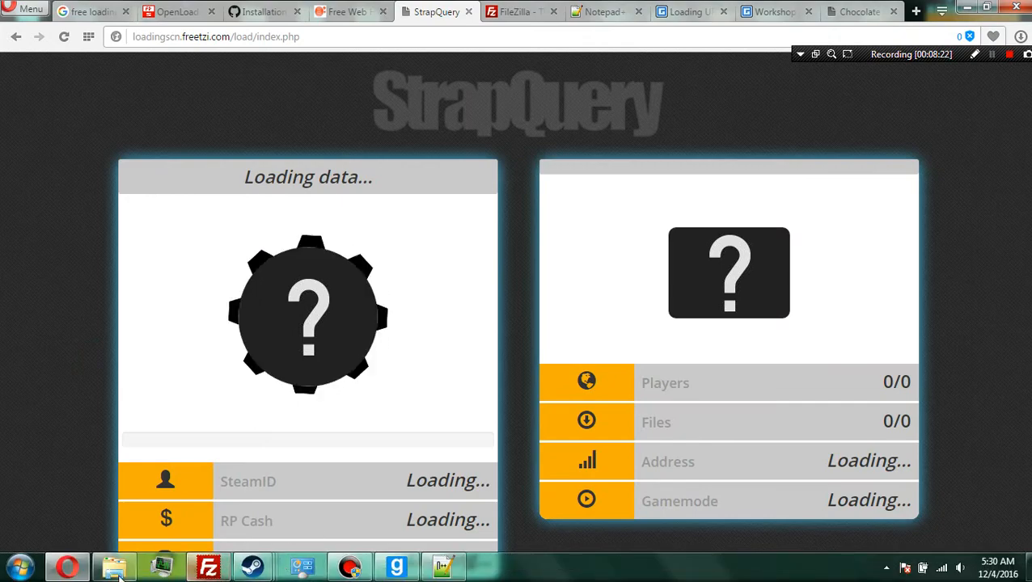
click(442, 570)
click(330, 373)
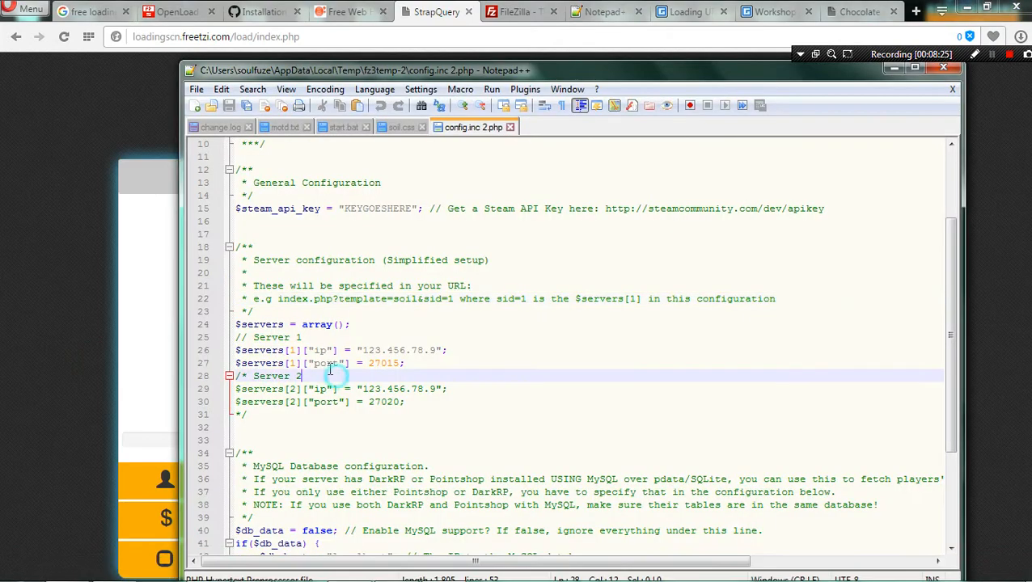
drag(364, 350, 453, 349)
click(488, 392)
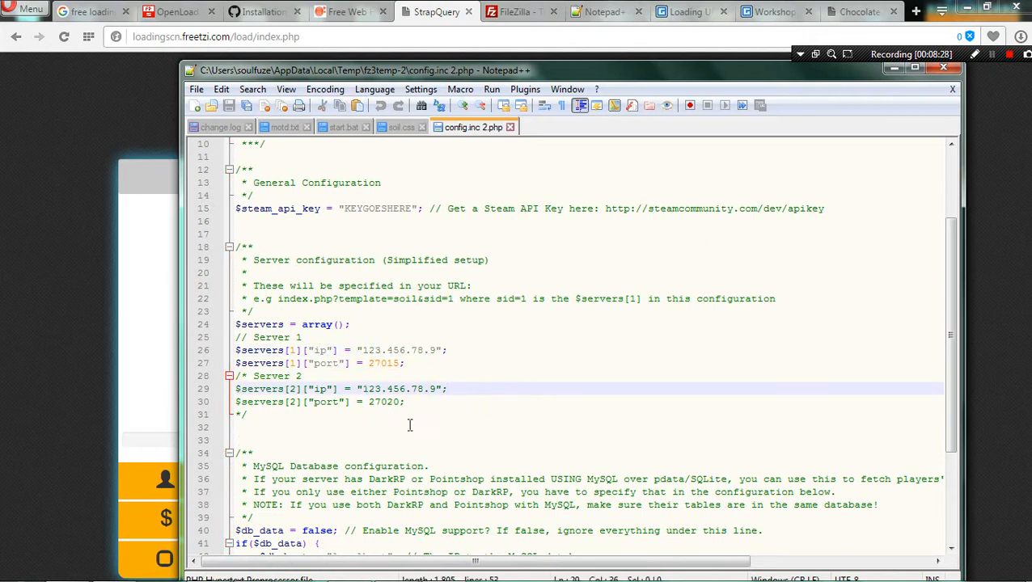
- Read the MySQL Database configuration section and highlight the $db_data comment about enabling MySQL support
scroll(409, 425, down, 2)
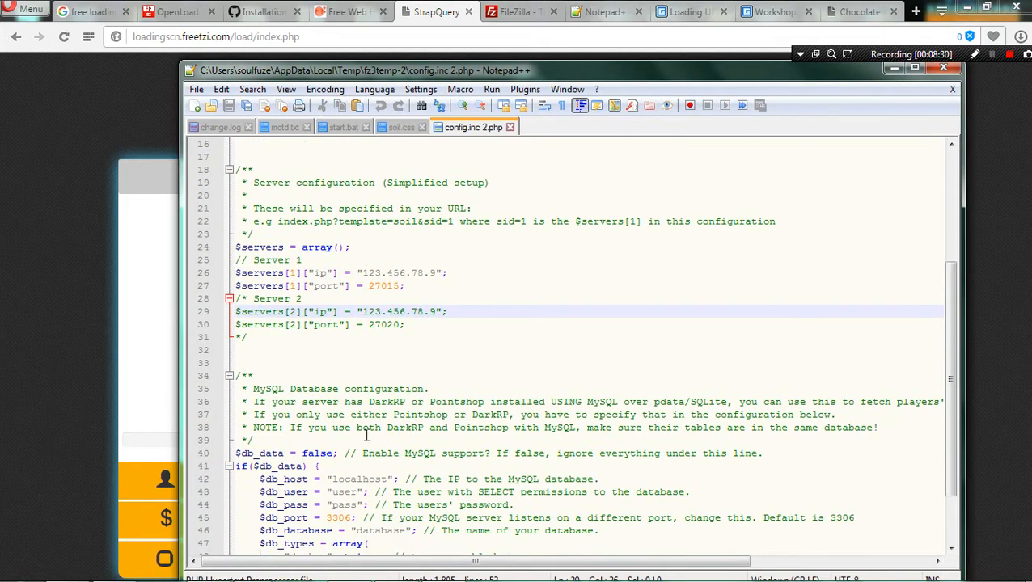
scroll(366, 435, down, 2)
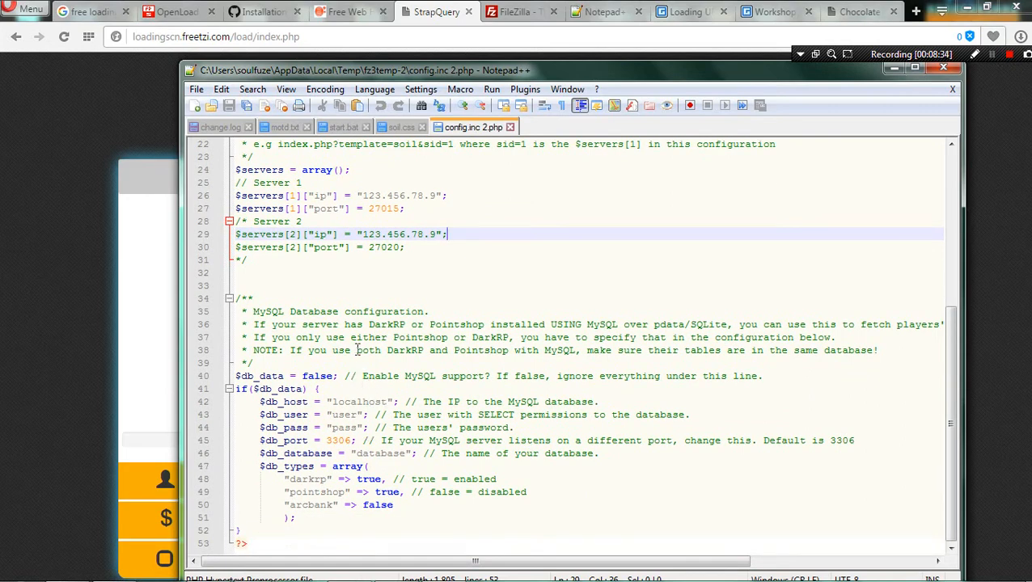
drag(362, 376, 774, 378)
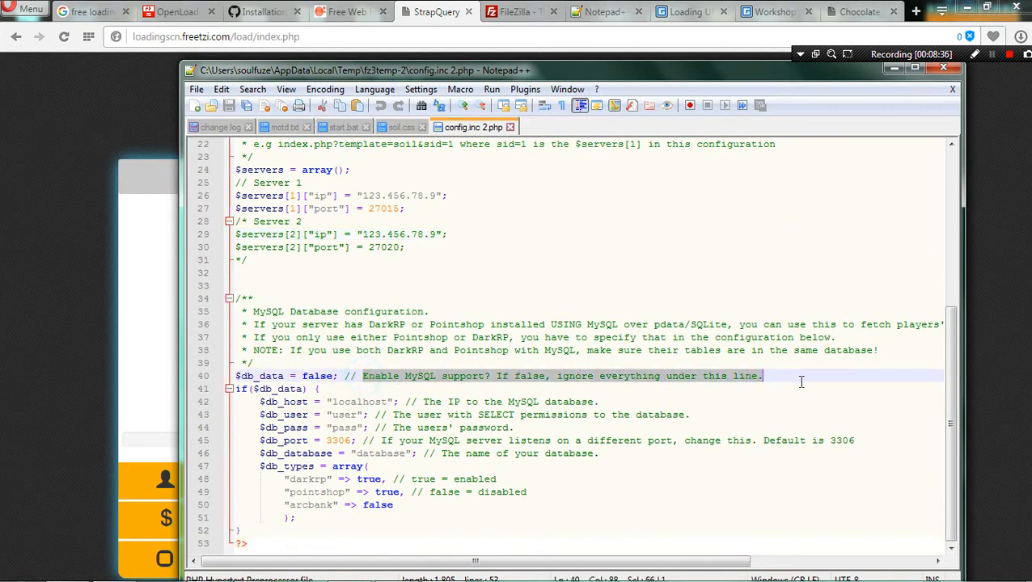
- Highlight the $db_data comment about enabling MySQL support and its false value
click(746, 415)
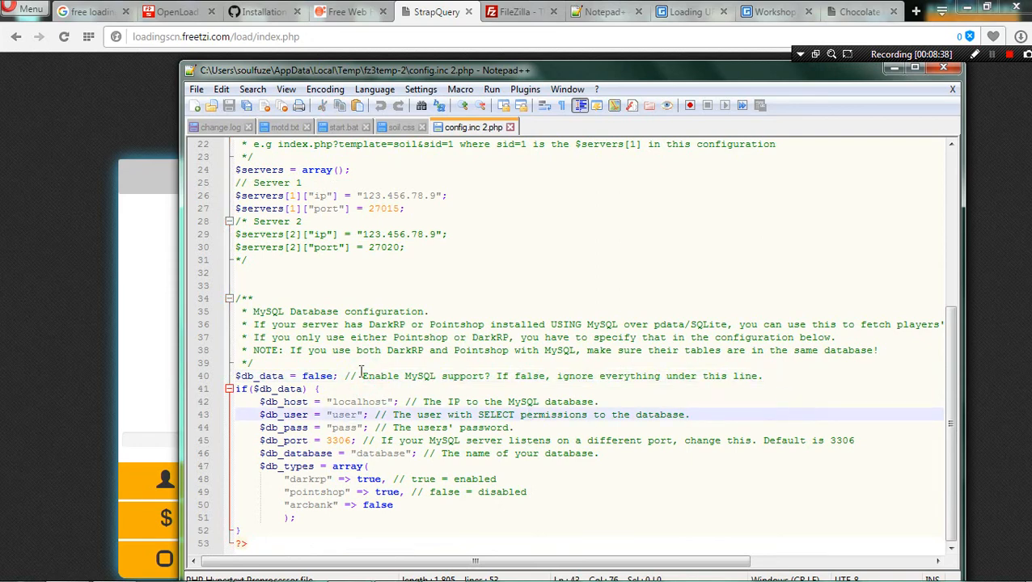
drag(362, 372, 762, 386)
click(753, 413)
drag(298, 376, 339, 376)
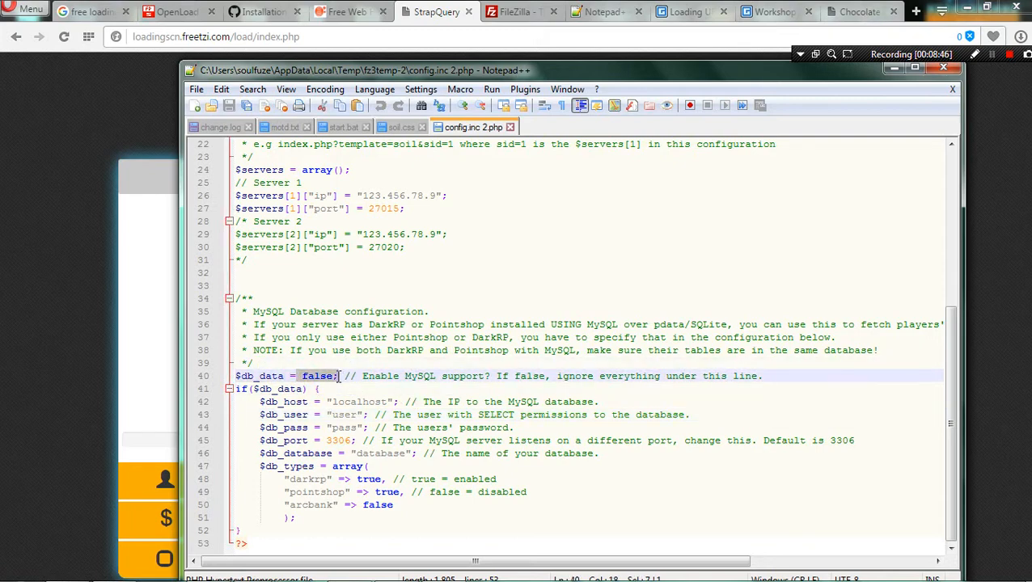
click(370, 430)
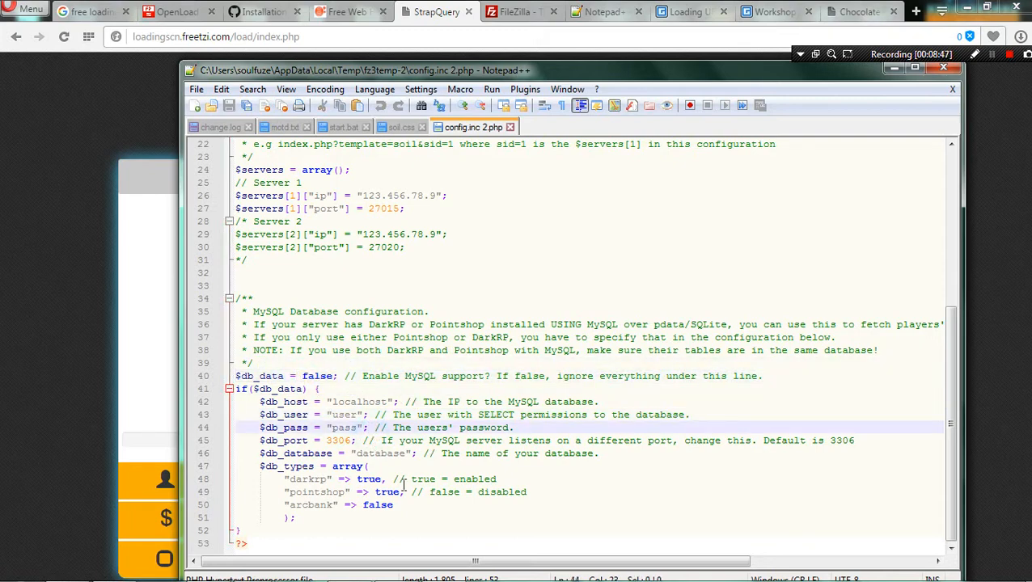
- Examine the darkrp, pointshop and arcbank entries in the $db_types array
click(356, 480)
drag(378, 482, 405, 498)
click(379, 491)
click(421, 508)
click(279, 453)
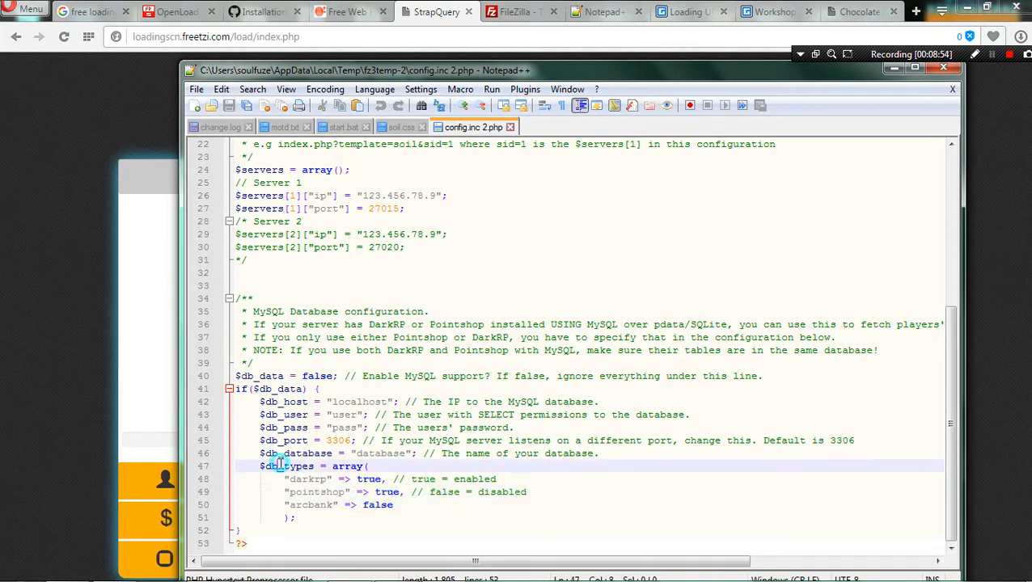
- Highlight the database connection settings from $db_host to $db_port, and all three $db_types entries
drag(260, 402, 449, 439)
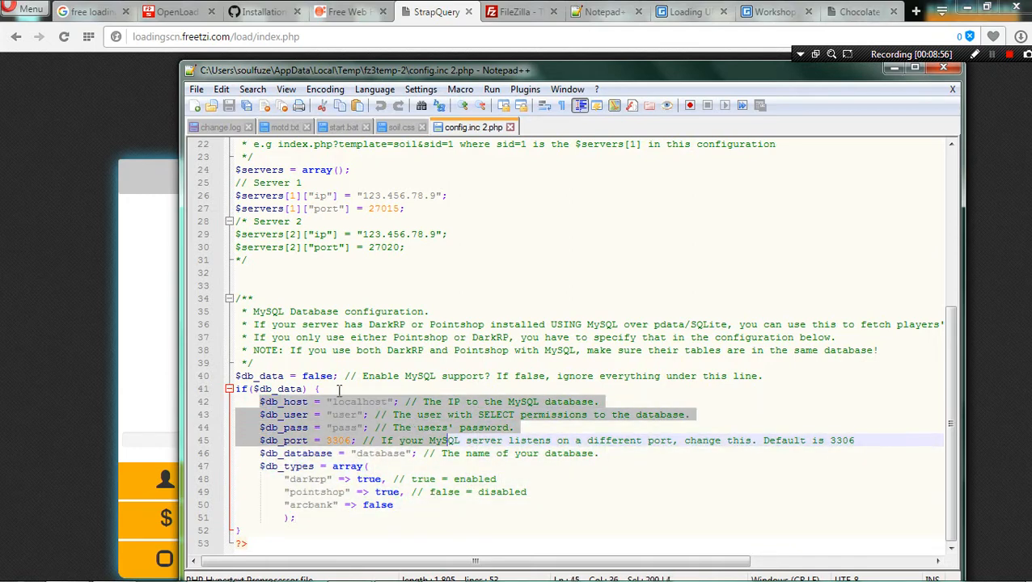
click(337, 389)
drag(296, 374, 306, 378)
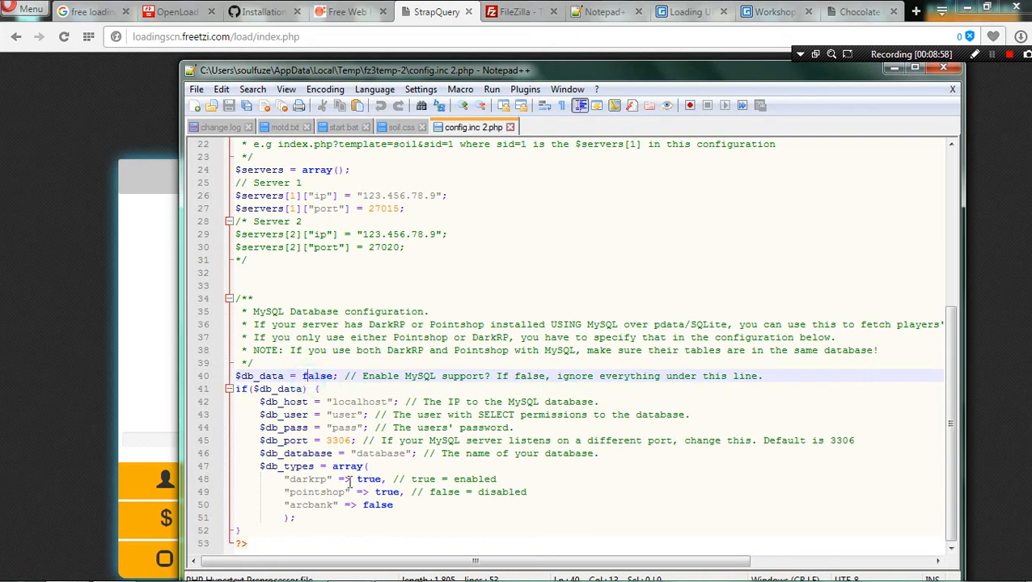
drag(284, 478, 427, 507)
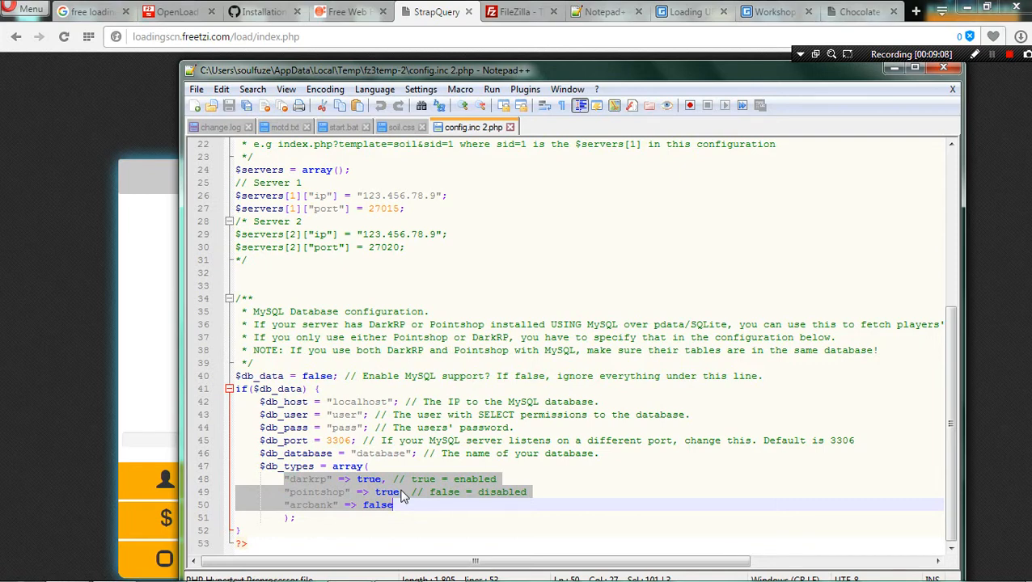
click(721, 501)
scroll(712, 485, up, 2)
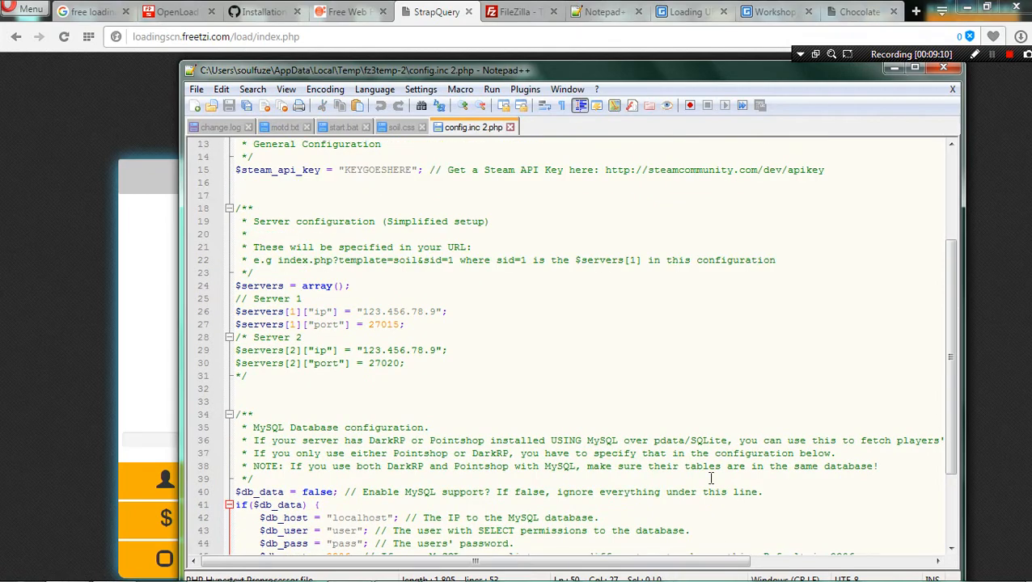
scroll(650, 428, down, 2)
drag(424, 507, 379, 492)
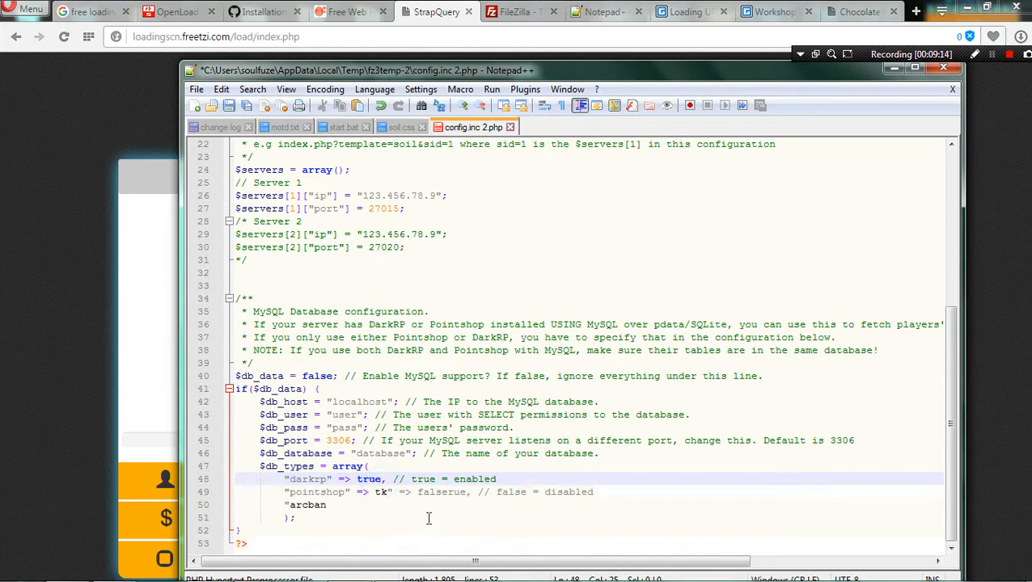
key(ctrl+z)
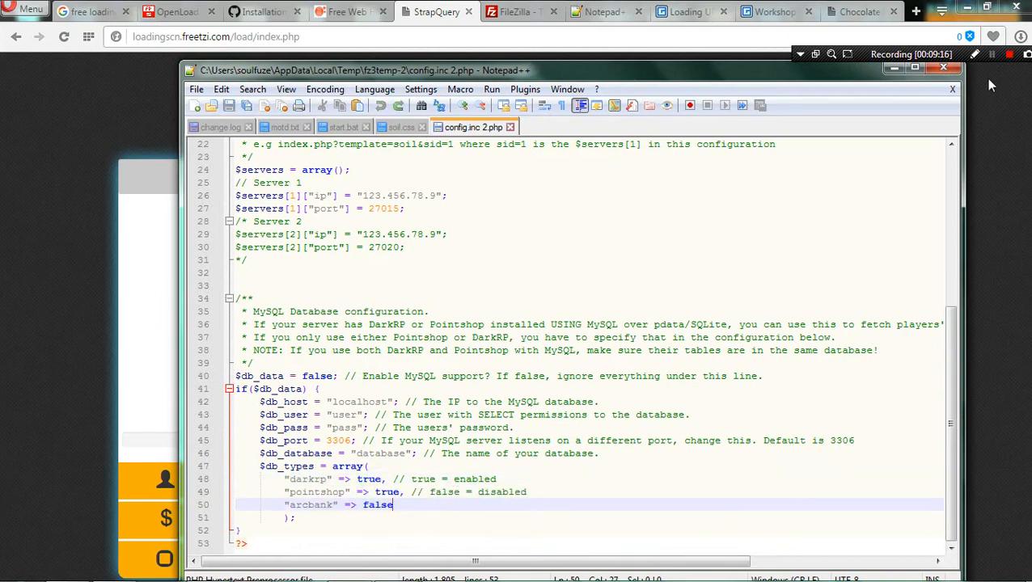
click(992, 55)
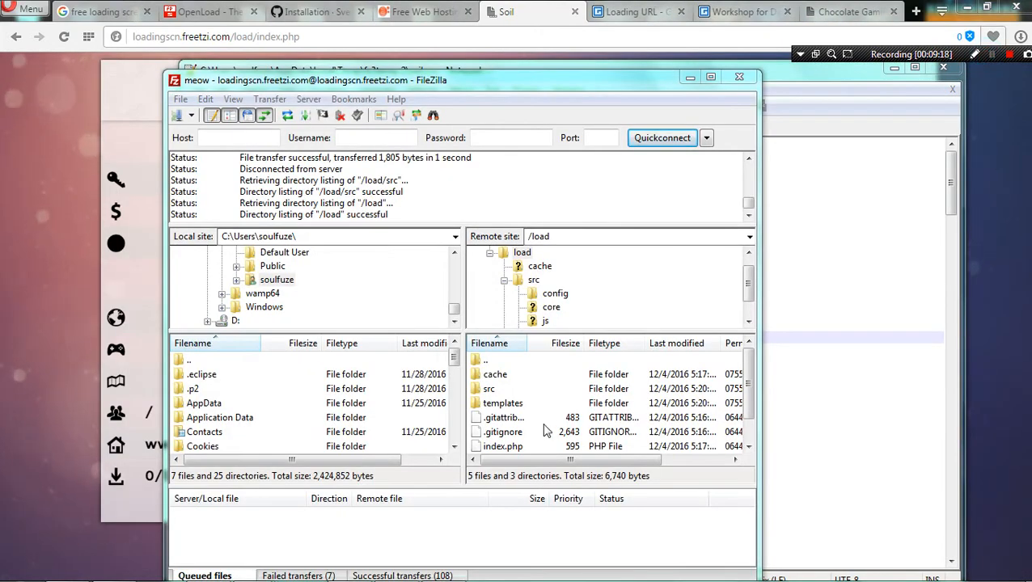
- Browse the remote load directory in FileZilla and open the templates/soil folder
click(544, 424)
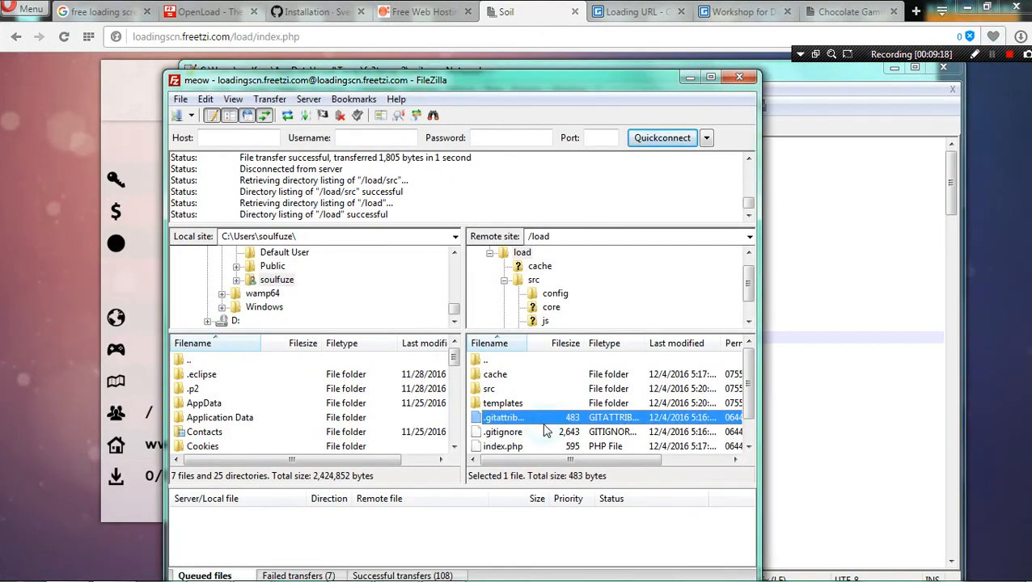
double_click(510, 389)
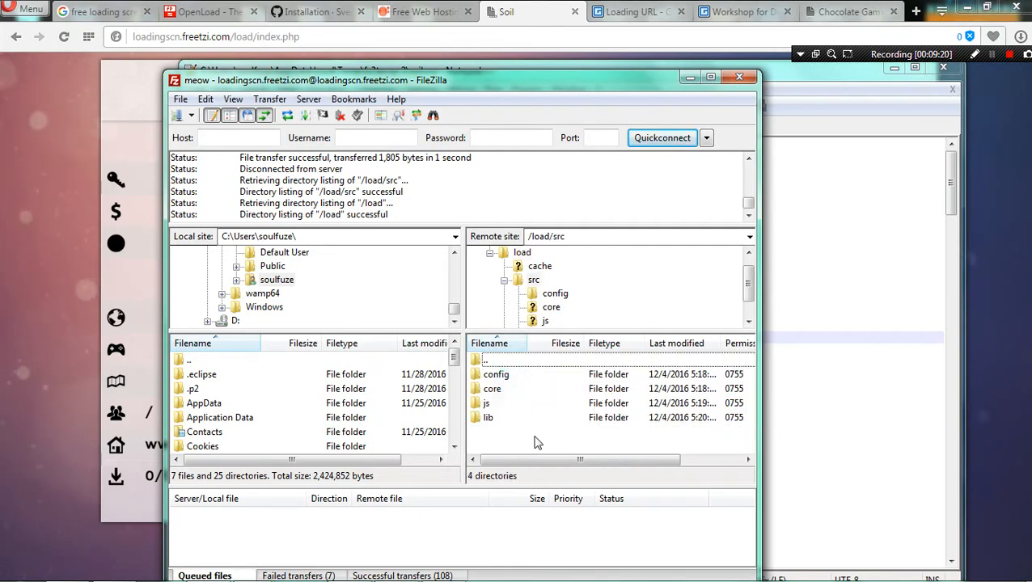
key(BackSpace)
click(502, 404)
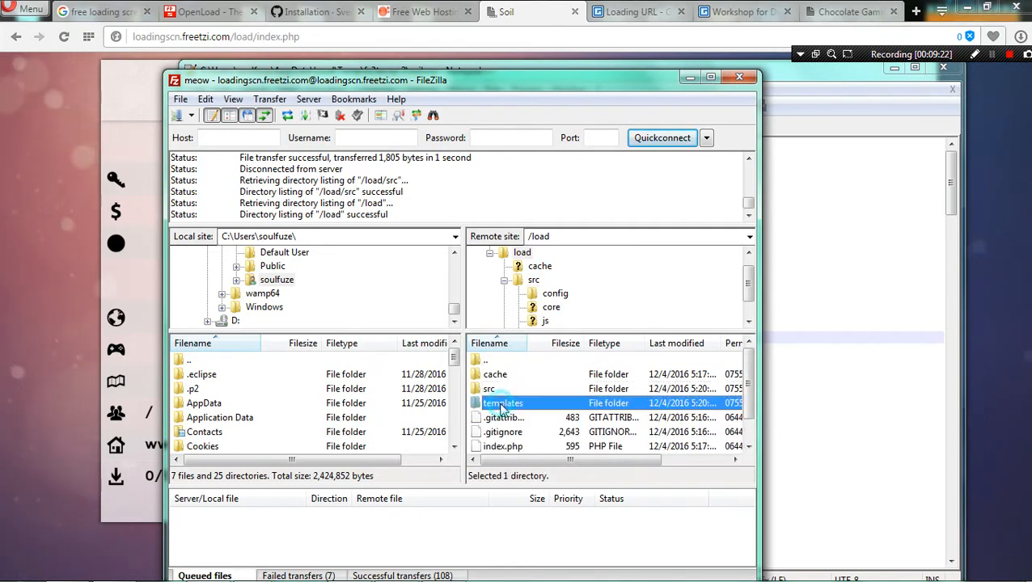
double_click(502, 404)
double_click(491, 374)
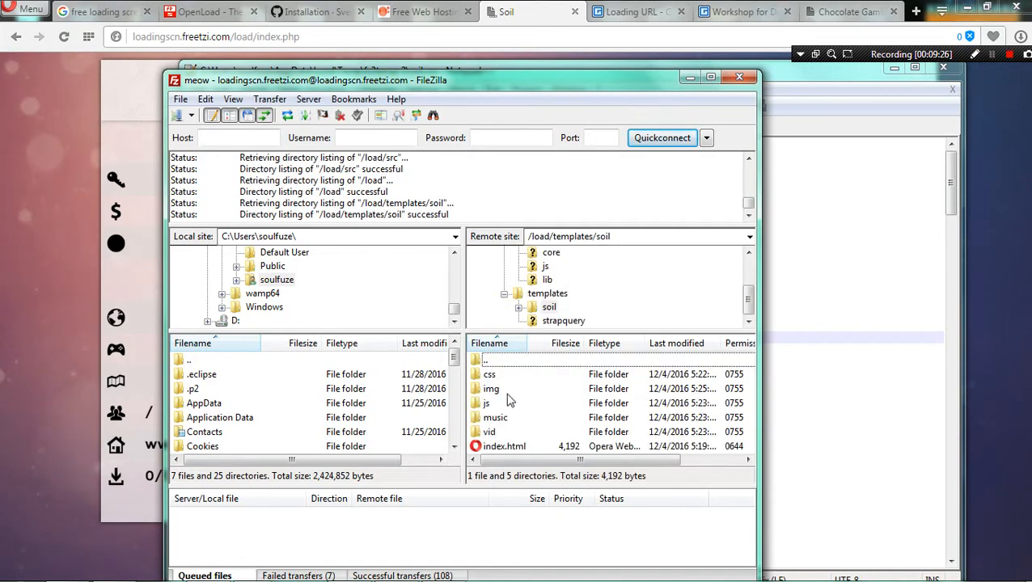
key(BackSpace)
double_click(518, 374)
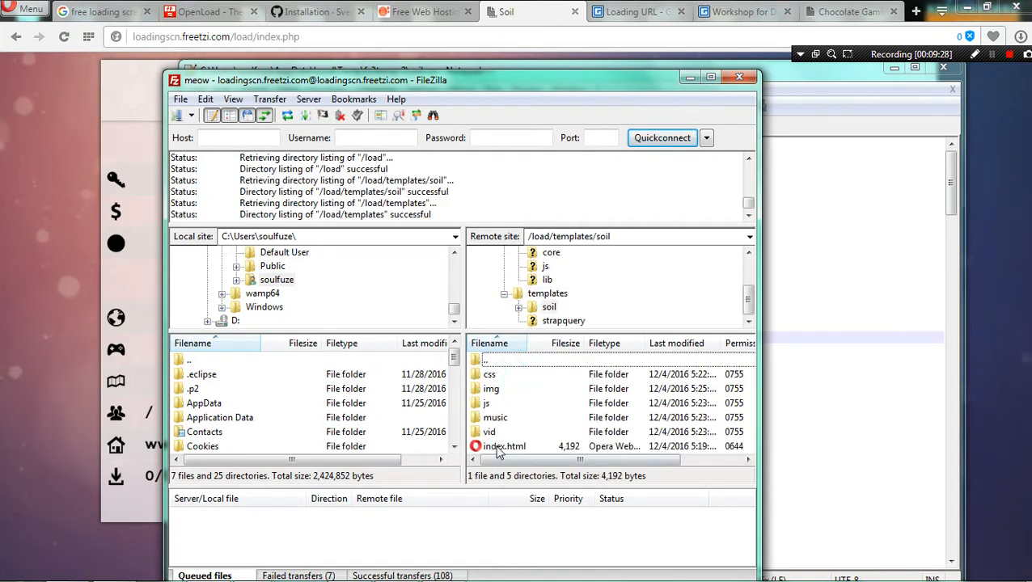
- Open soil.css from the soil template's remote css folder for editing in Notepad++
double_click(489, 375)
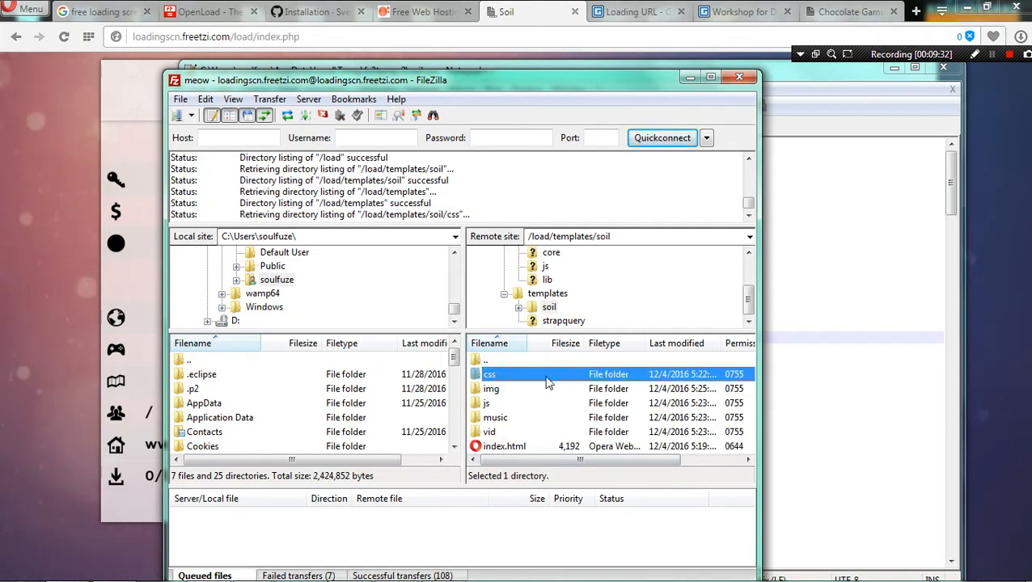
click(506, 376)
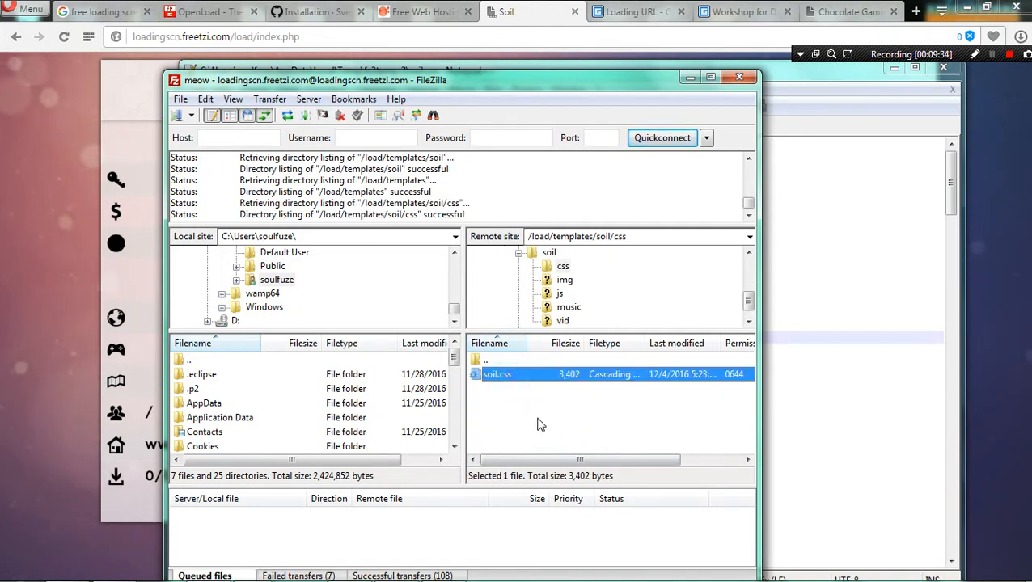
click(121, 251)
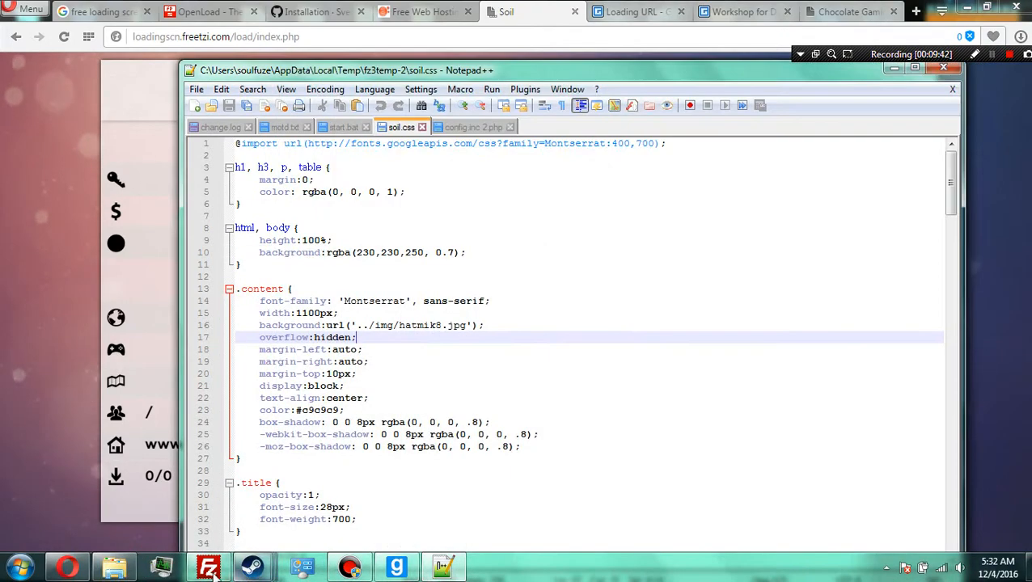
click(208, 569)
right_click(503, 375)
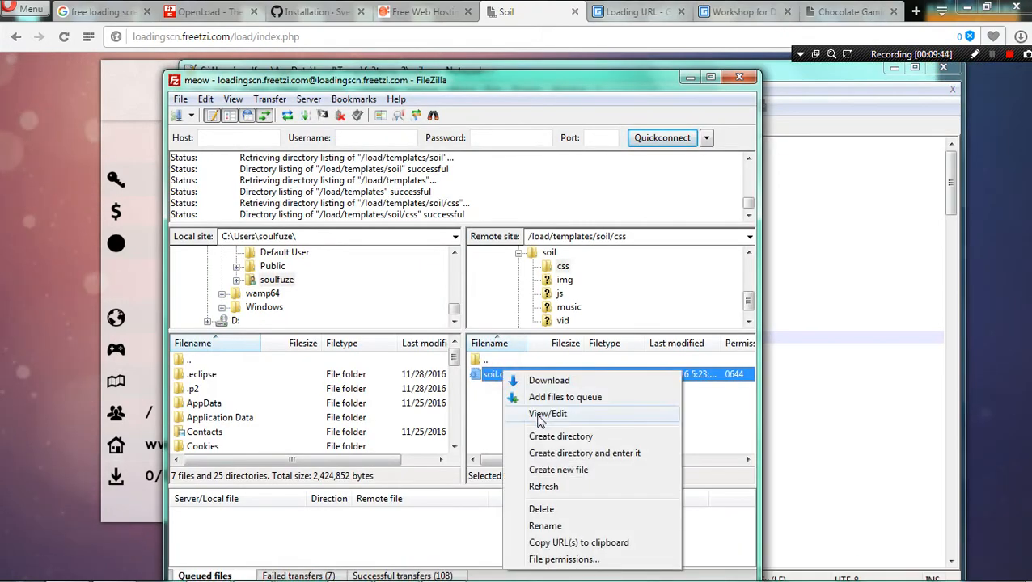
click(540, 416)
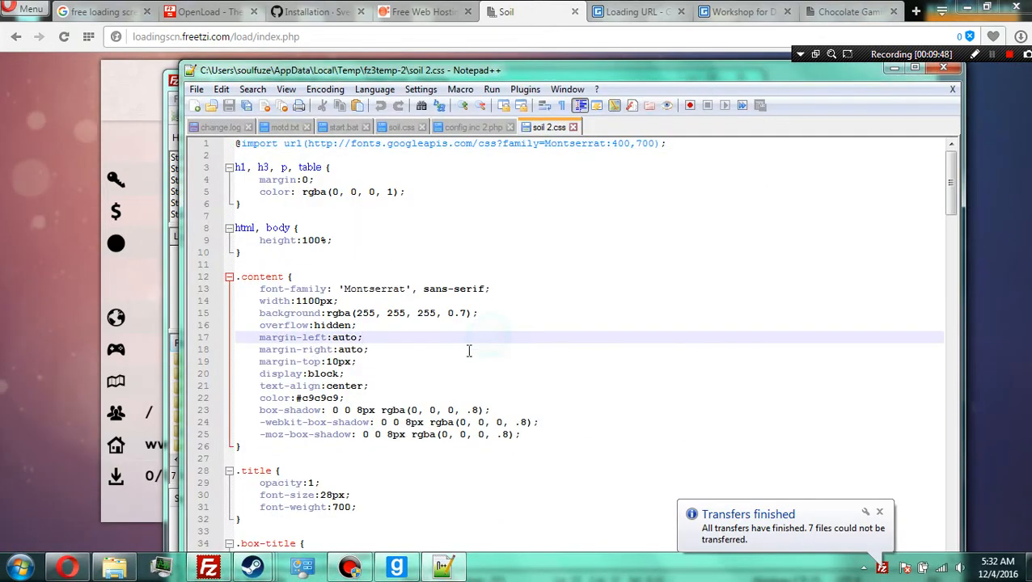
- Highlight the properties of the .content rule in the stylesheet and view the Soil loading page they style
drag(422, 338, 273, 329)
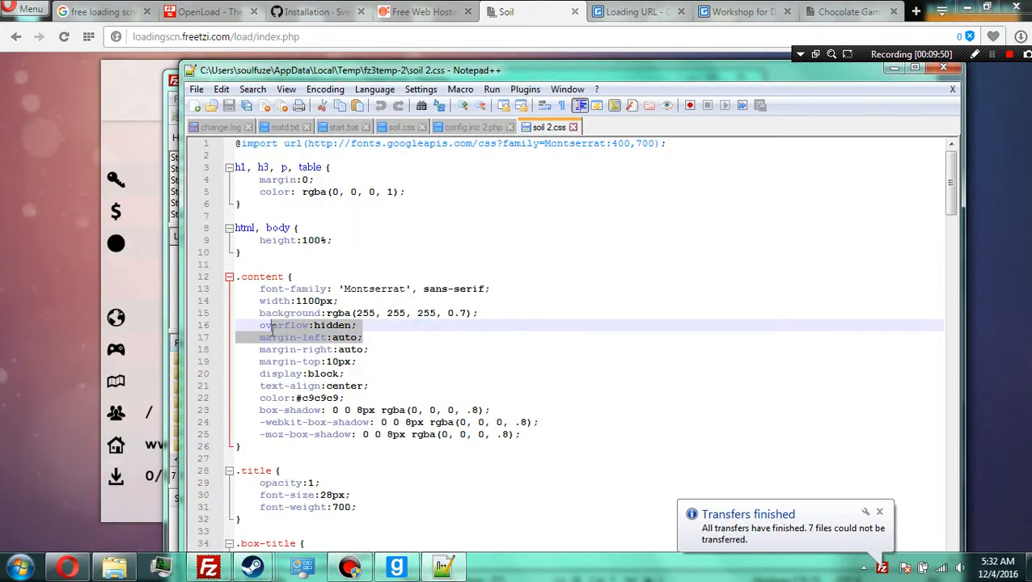
click(437, 338)
click(438, 374)
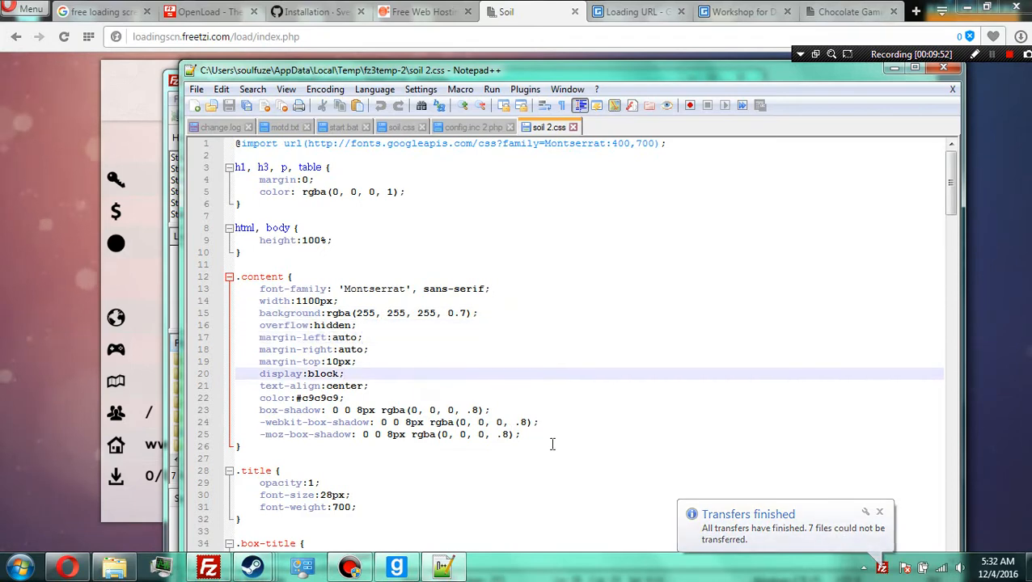
drag(553, 444, 231, 290)
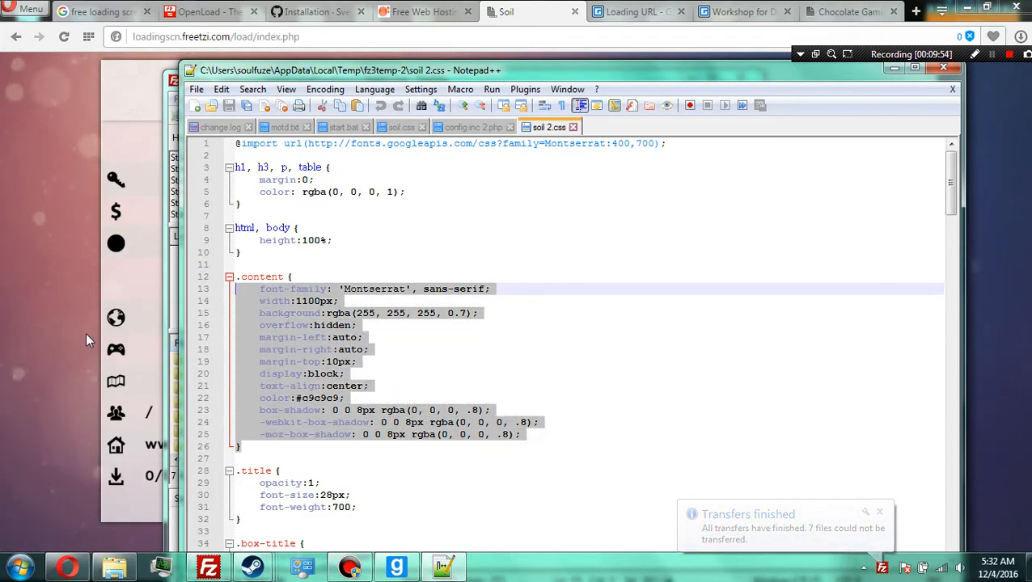
click(124, 126)
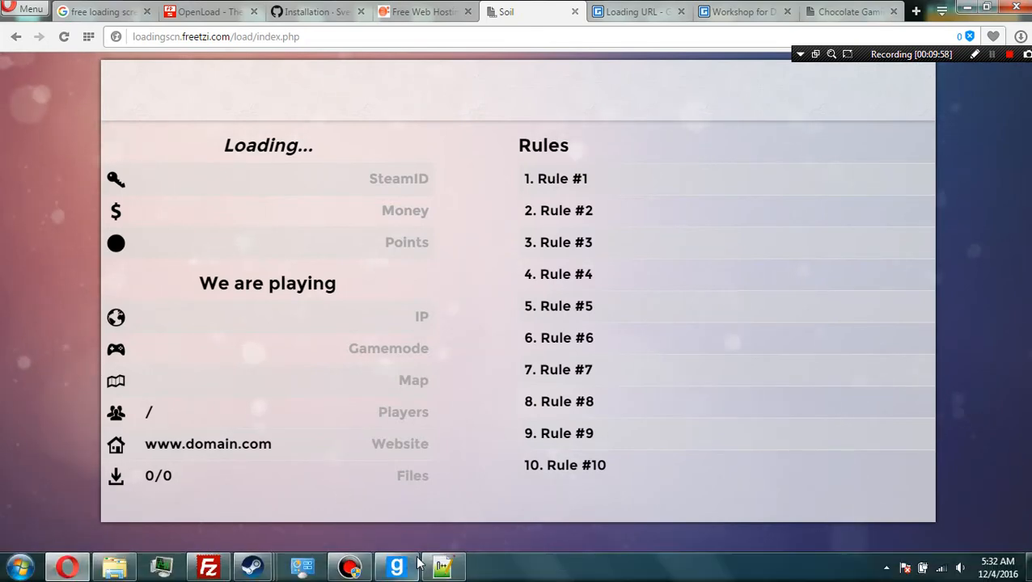
- Return to the stylesheet in Notepad++ and highlight the end of the html, body rule after its height property
click(443, 566)
click(344, 231)
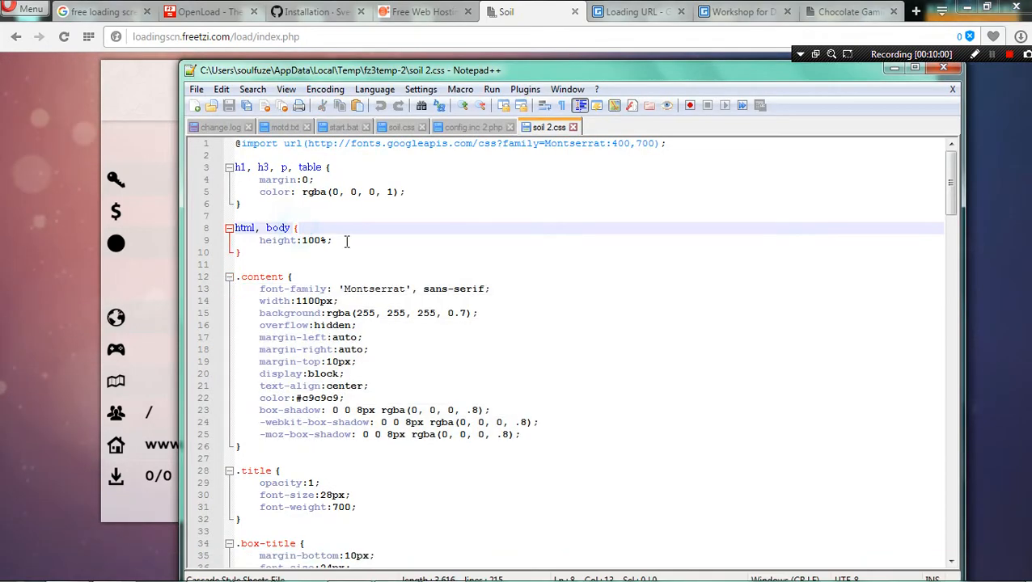
drag(346, 242, 234, 256)
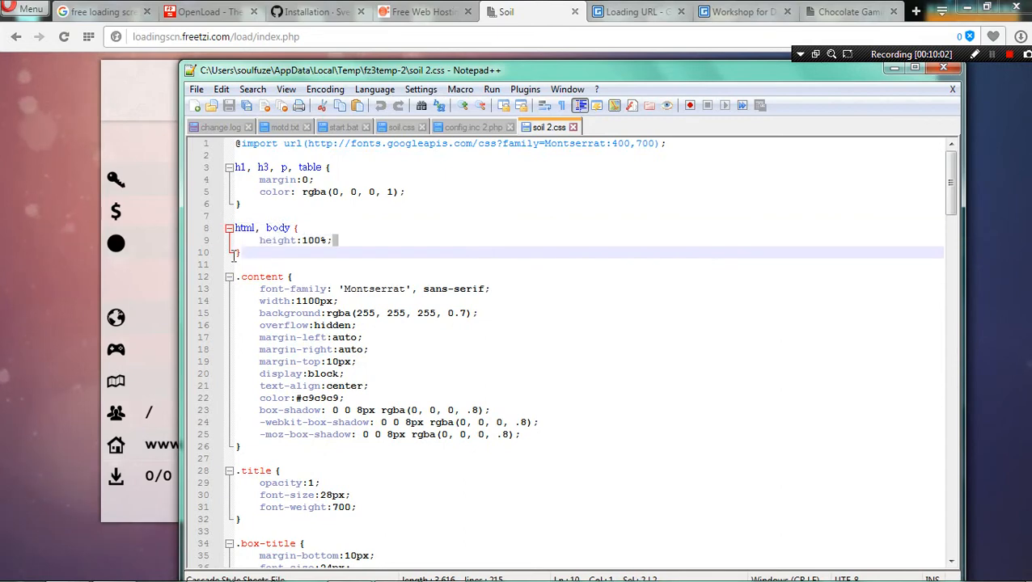
- Examine the rest of the stylesheet through its closing media queries, highlighting the start of the 800px one
click(363, 422)
scroll(363, 422, down, 4)
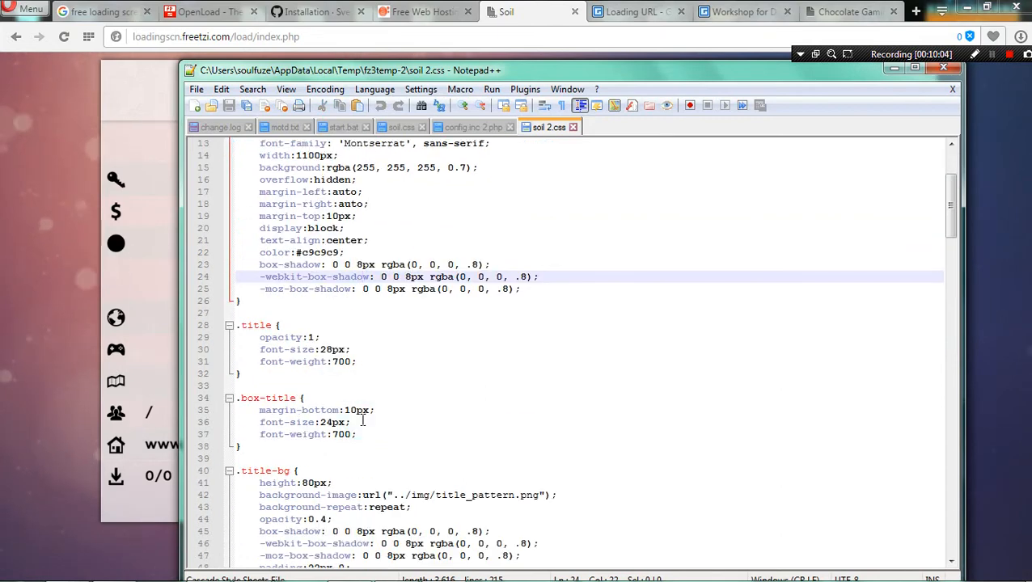
scroll(363, 421, down, 17)
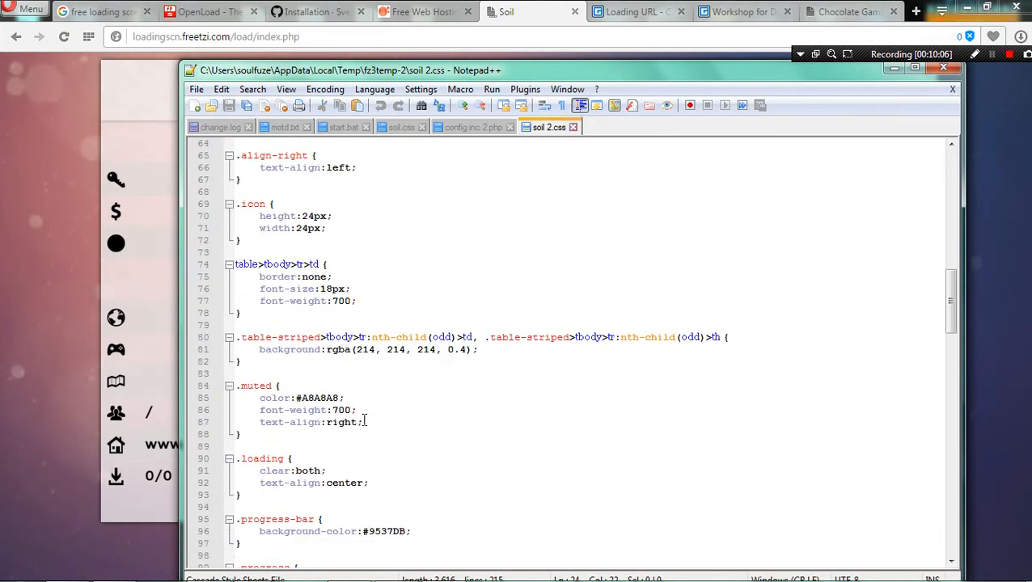
scroll(364, 419, down, 16)
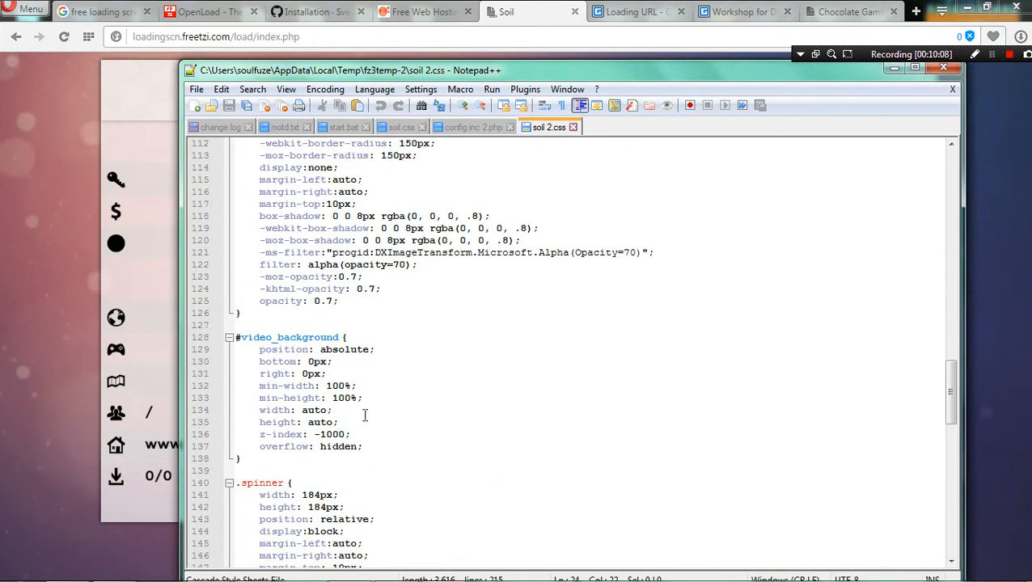
scroll(365, 415, down, 18)
scroll(364, 408, down, 5)
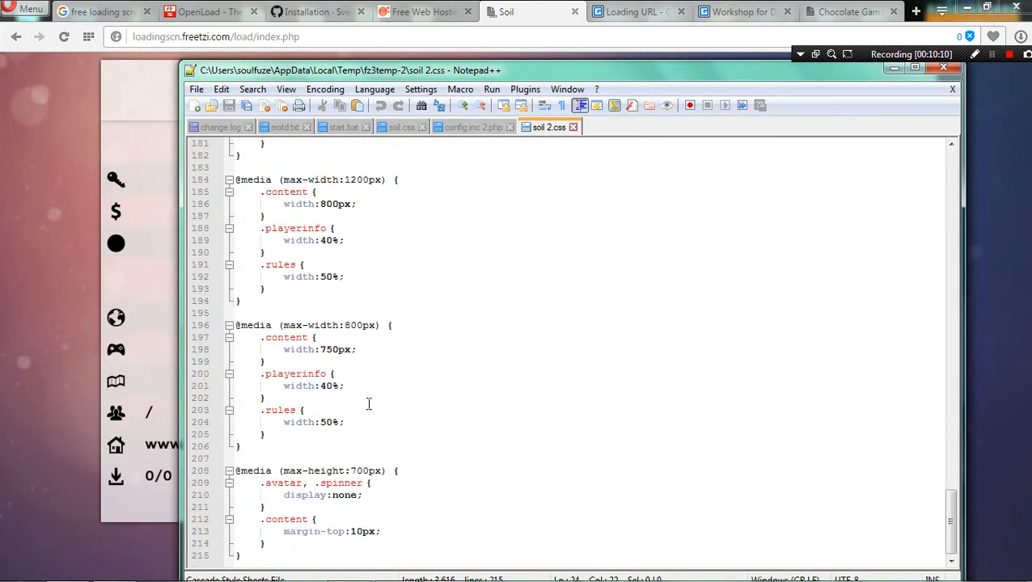
drag(237, 314, 512, 320)
scroll(488, 244, up, 10)
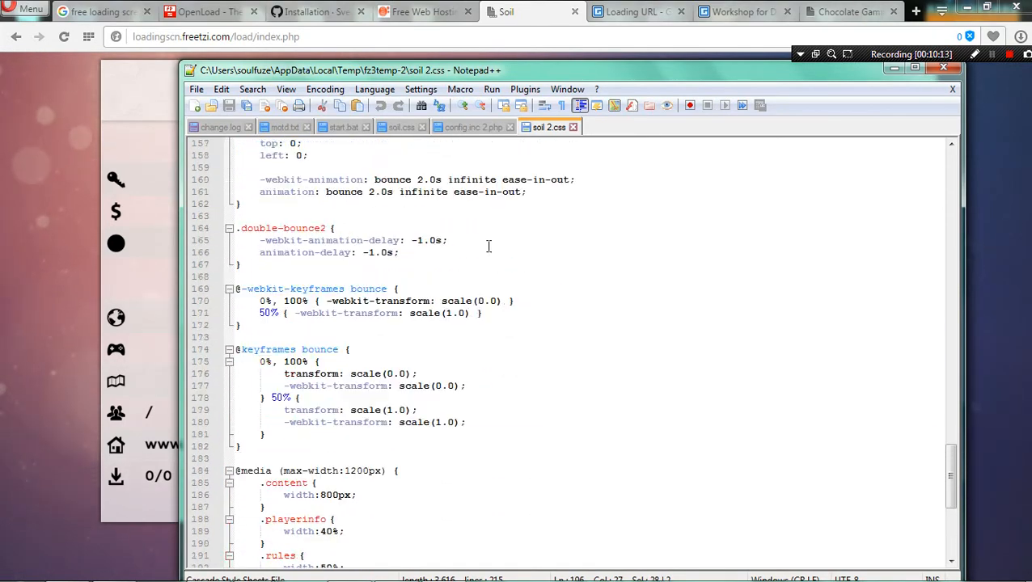
- Look at the background image line in the other open copy, soil.css, and return to the beginning of soil 2.css
click(401, 127)
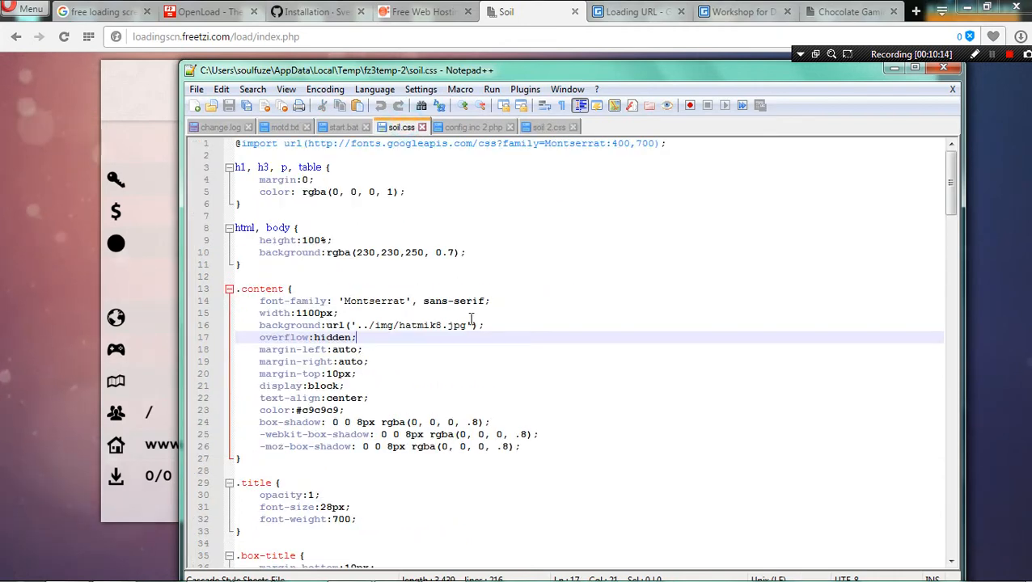
click(492, 326)
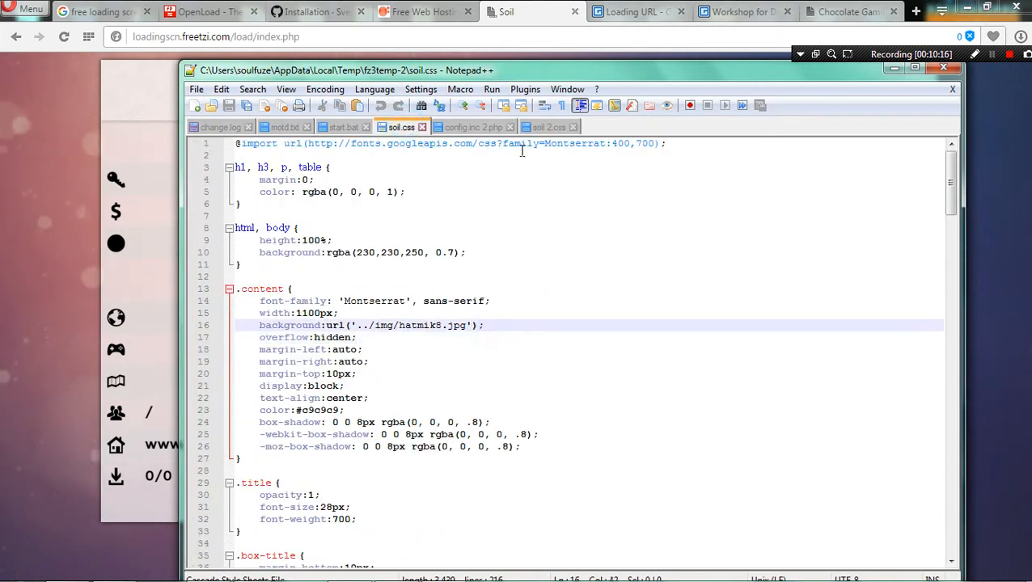
click(558, 127)
drag(952, 475, 948, 162)
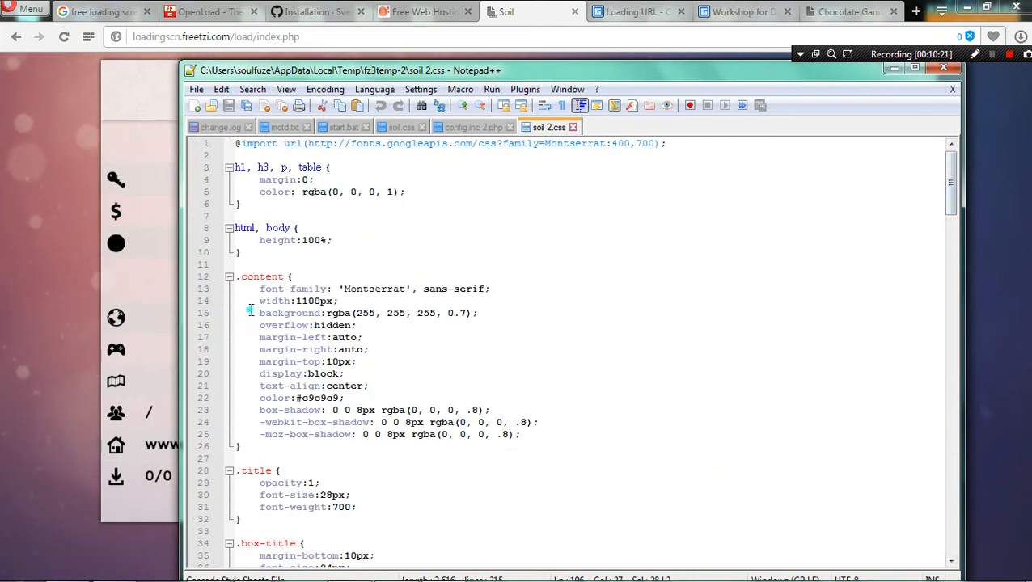
- Compare the .content background line in soil 2.css with the background image line of the same rule in soil.css
drag(256, 312, 504, 315)
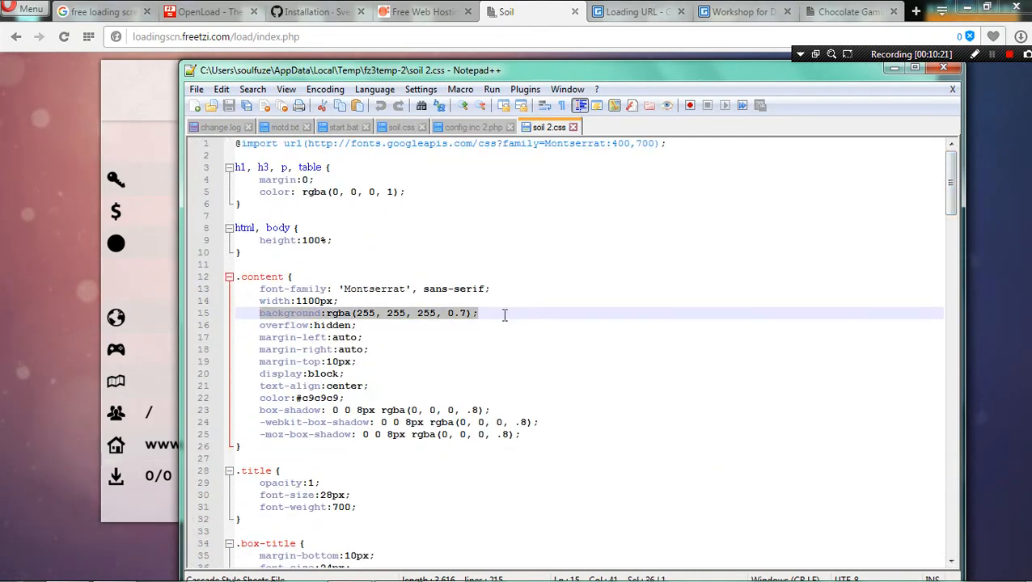
click(445, 128)
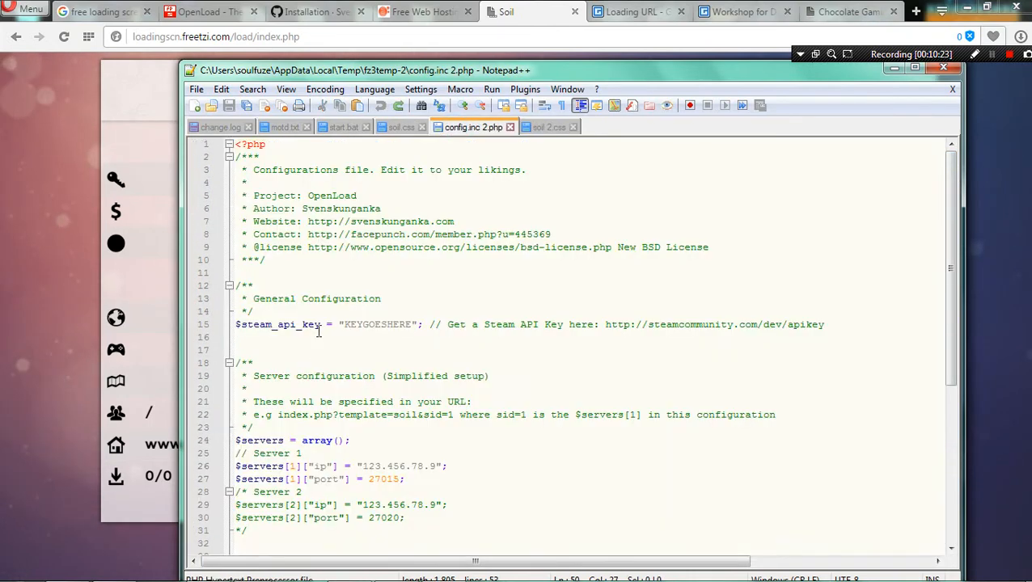
click(406, 127)
drag(259, 324, 484, 325)
click(397, 324)
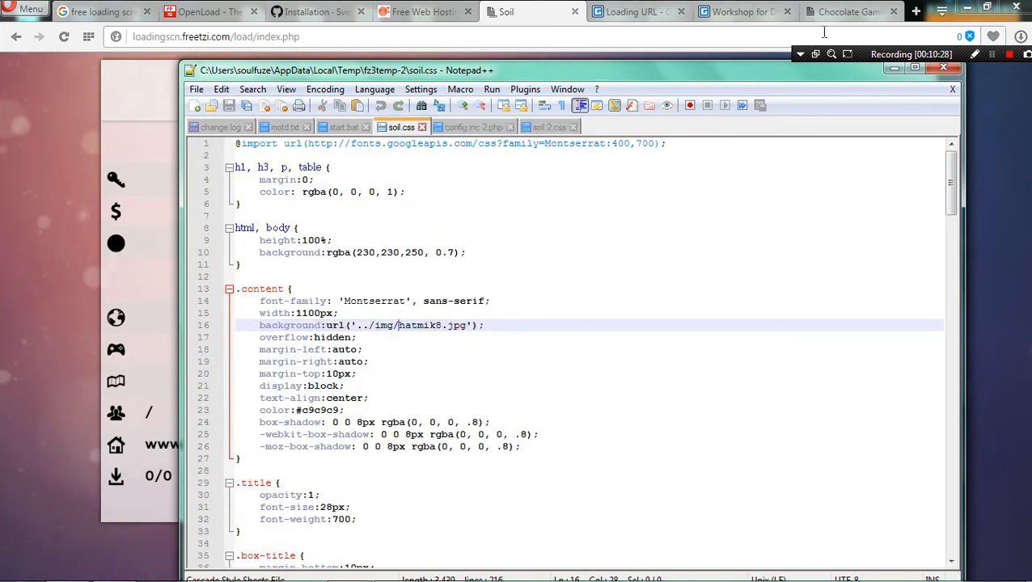
- View the Chocolate Gaming loading page, then highlight the html, body background and the .content background image lines in soil.css
click(841, 11)
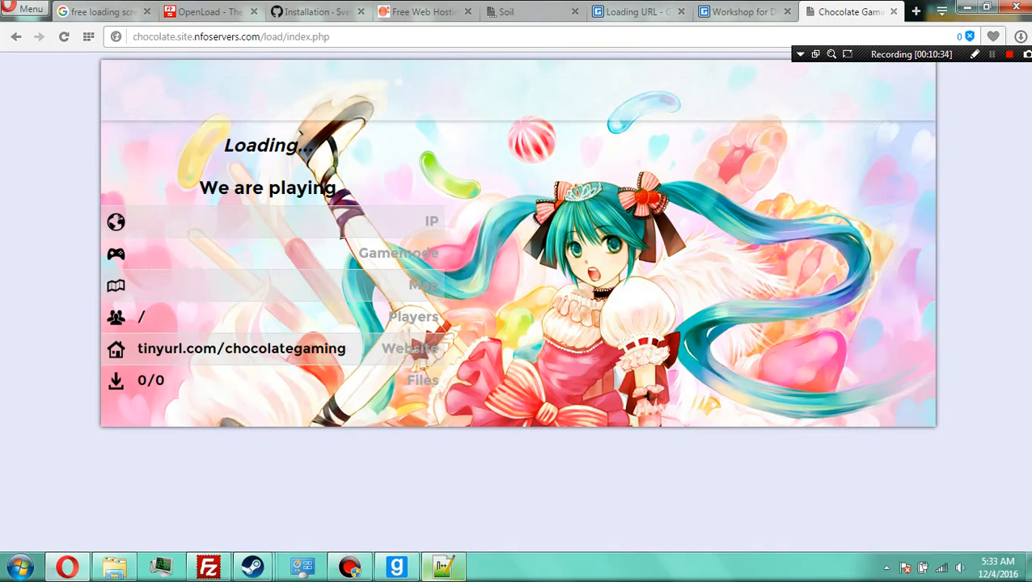
click(443, 576)
click(416, 301)
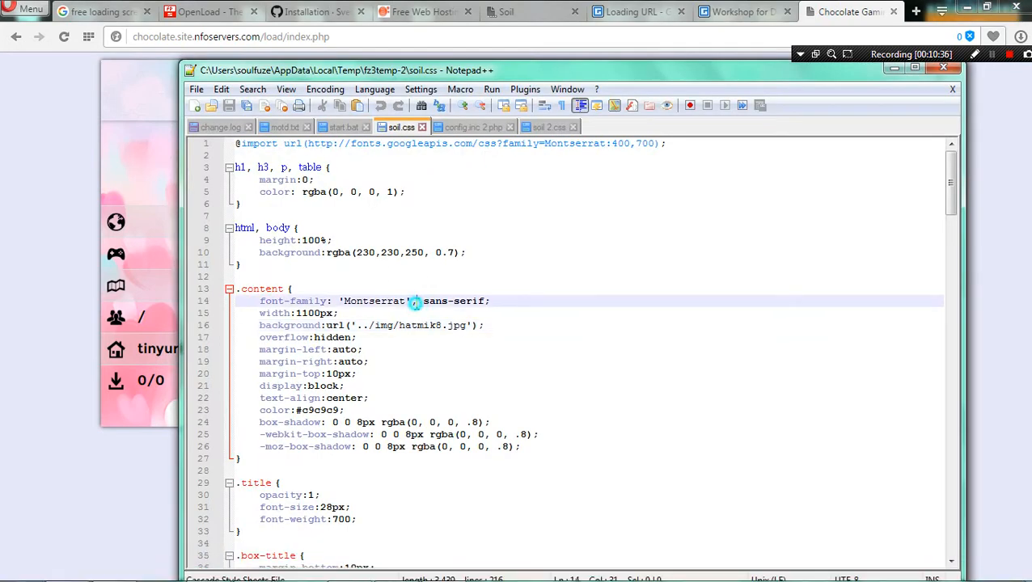
drag(258, 252, 474, 254)
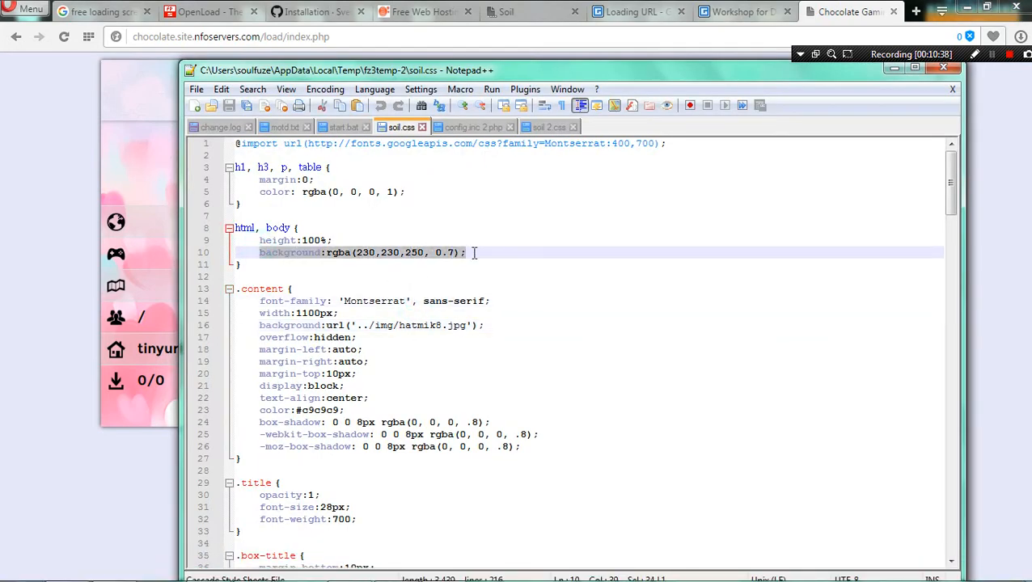
drag(258, 325, 476, 325)
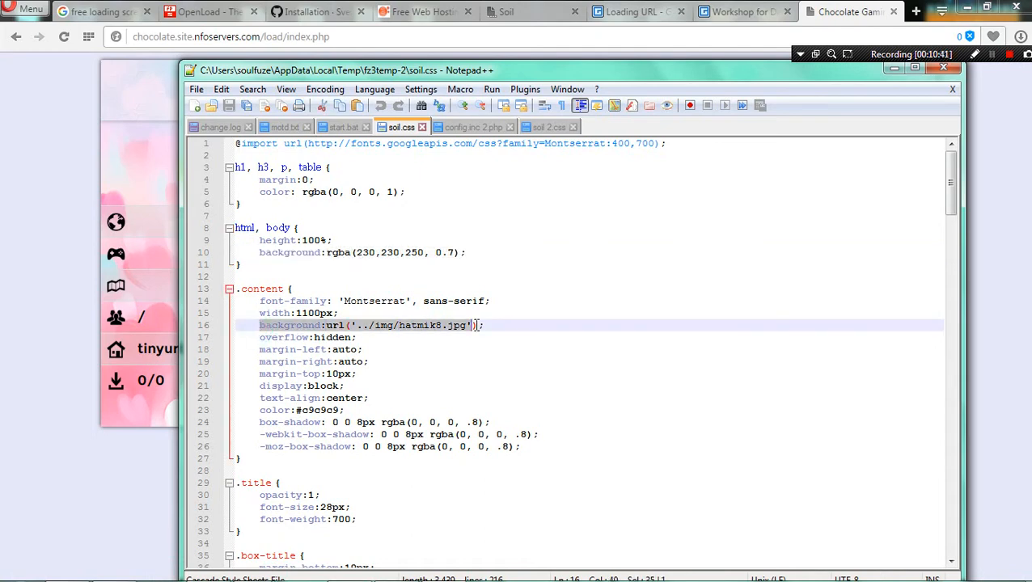
- Highlight the html, body background colour in soil.css again and return to the Chocolate Gaming page that it styles
click(320, 254)
drag(259, 252, 456, 256)
click(56, 241)
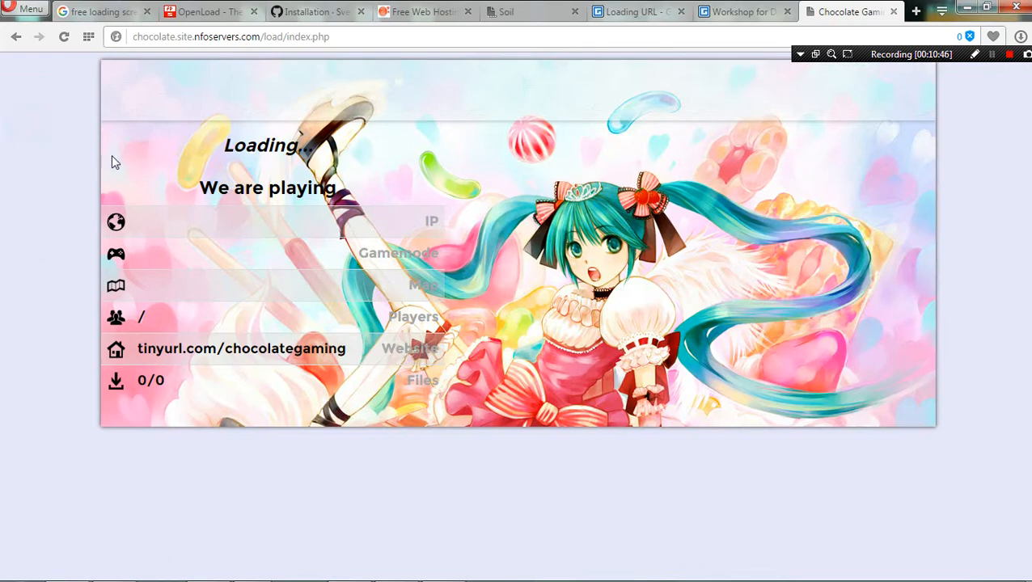
click(743, 16)
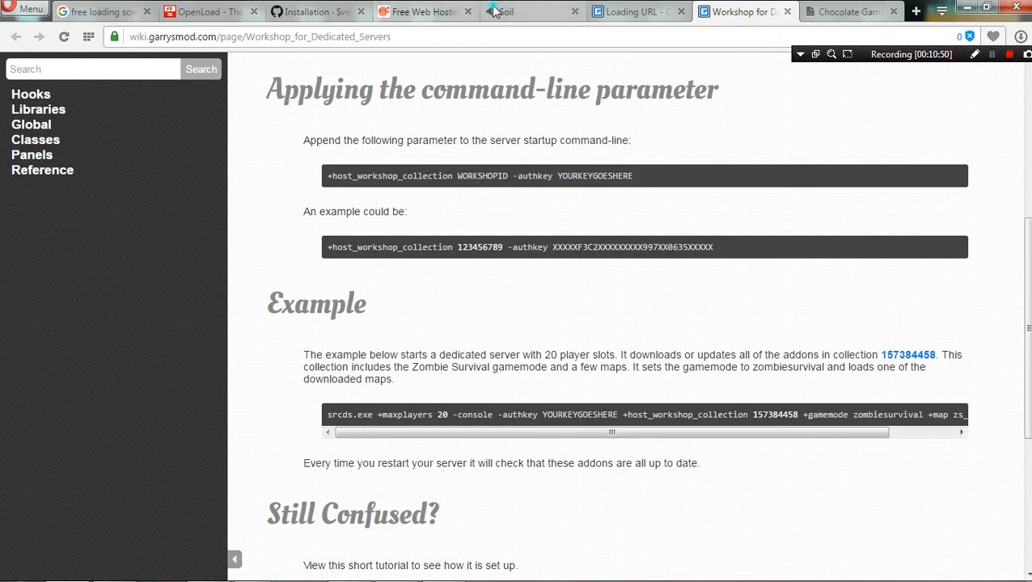
click(517, 11)
click(849, 11)
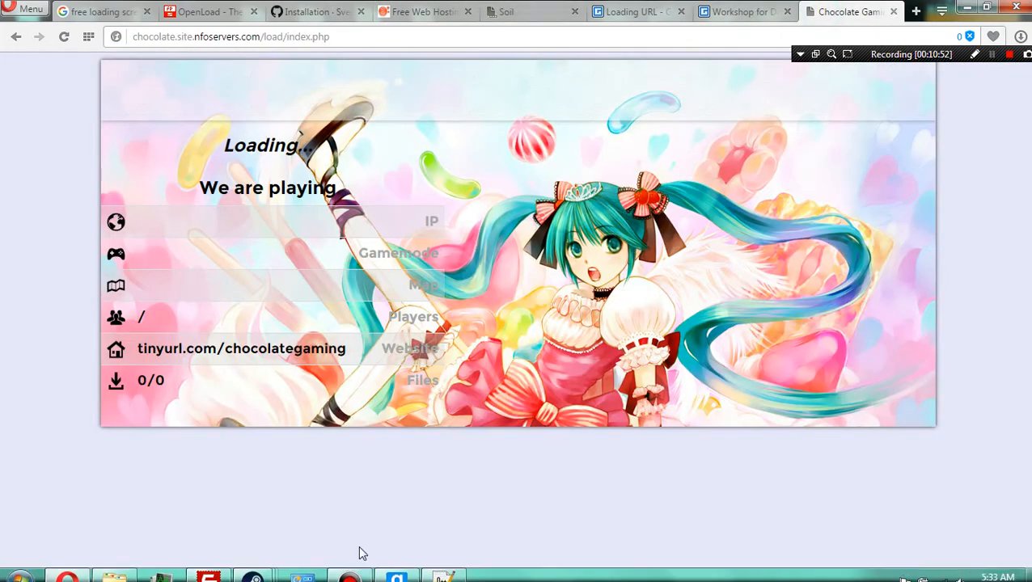
- Return to soil.css in Notepad++ and look through its remaining rules down to the closing media queries
click(461, 569)
scroll(539, 359, down, 16)
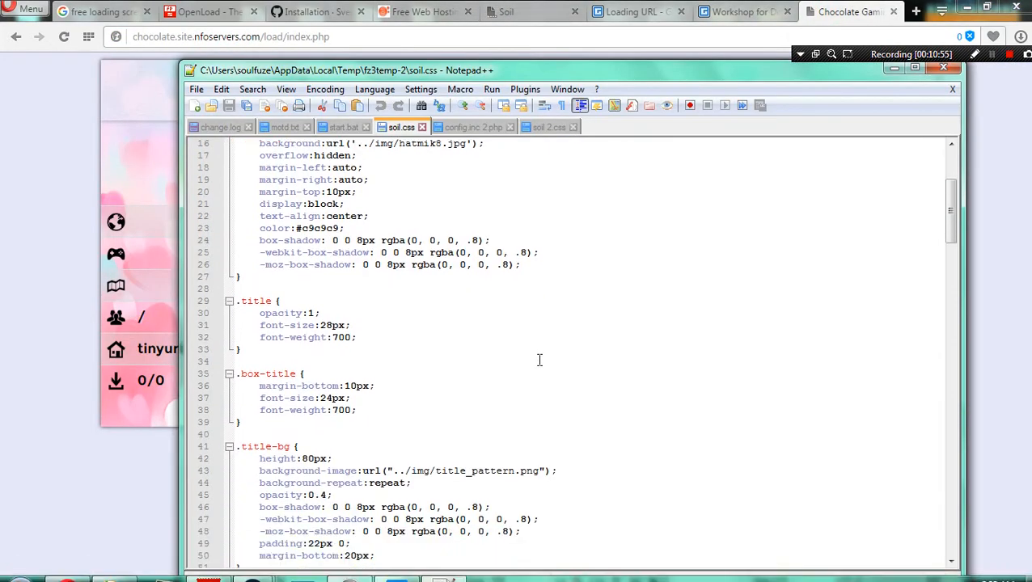
scroll(558, 340, down, 20)
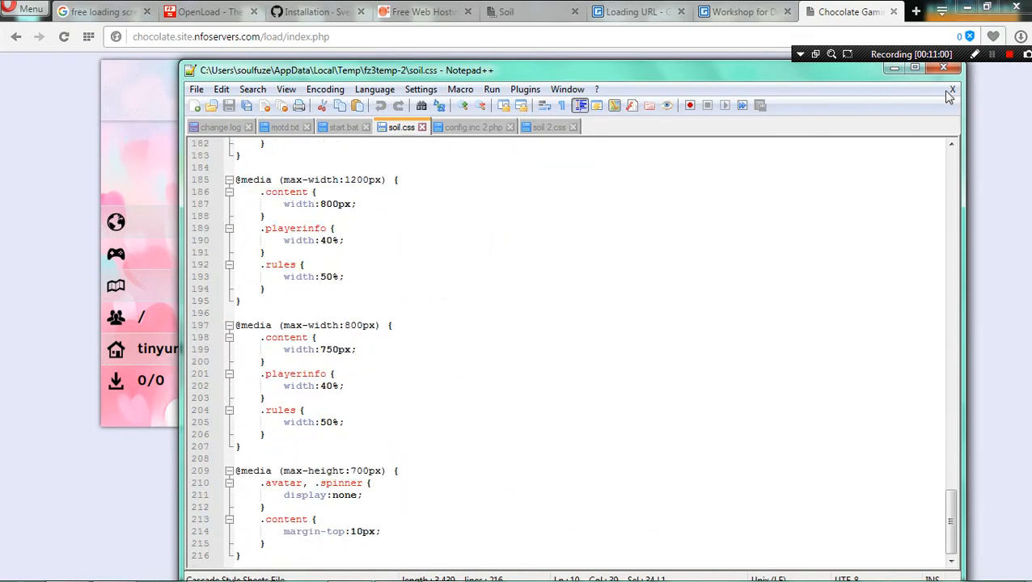
click(992, 55)
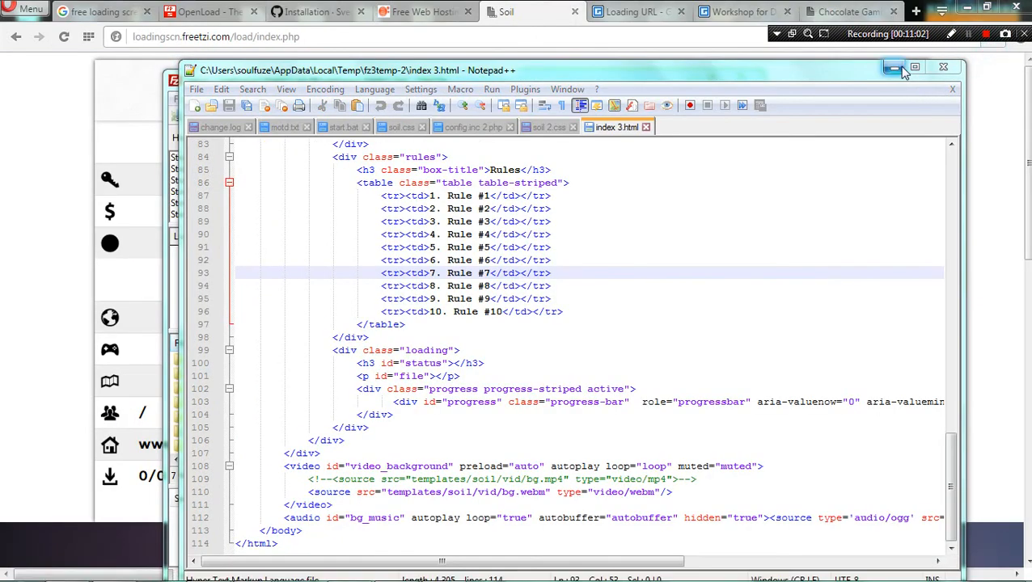
- Switch to FileZilla and open the remote folder /load/templates/soil
click(894, 68)
key(BackSpace)
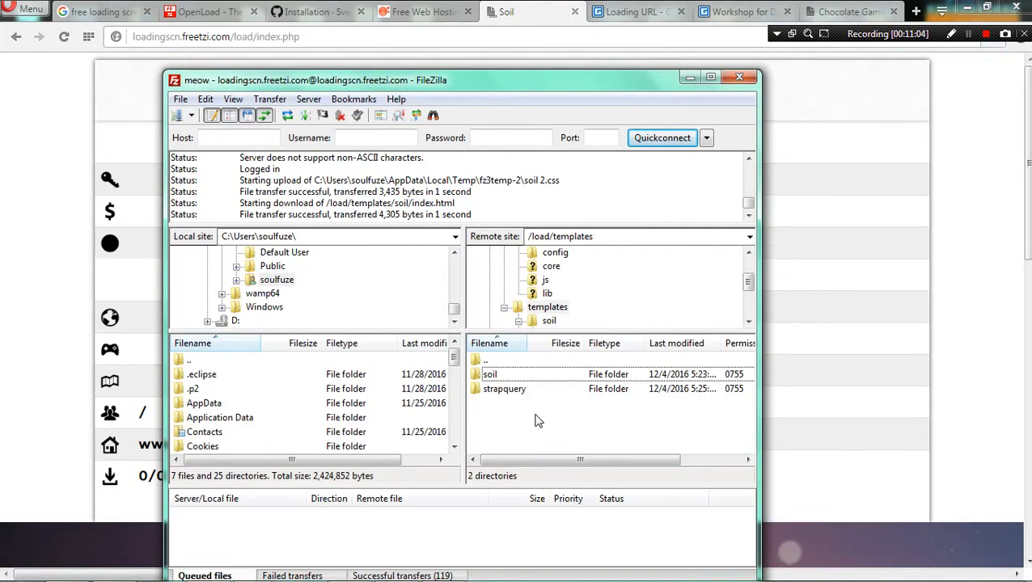
key(BackSpace)
click(520, 407)
double_click(521, 407)
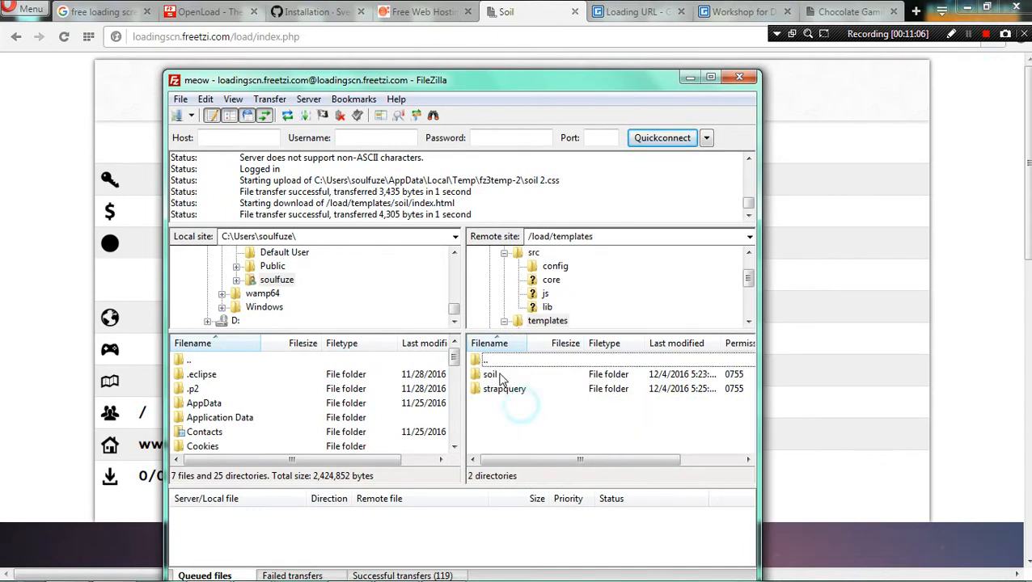
double_click(501, 374)
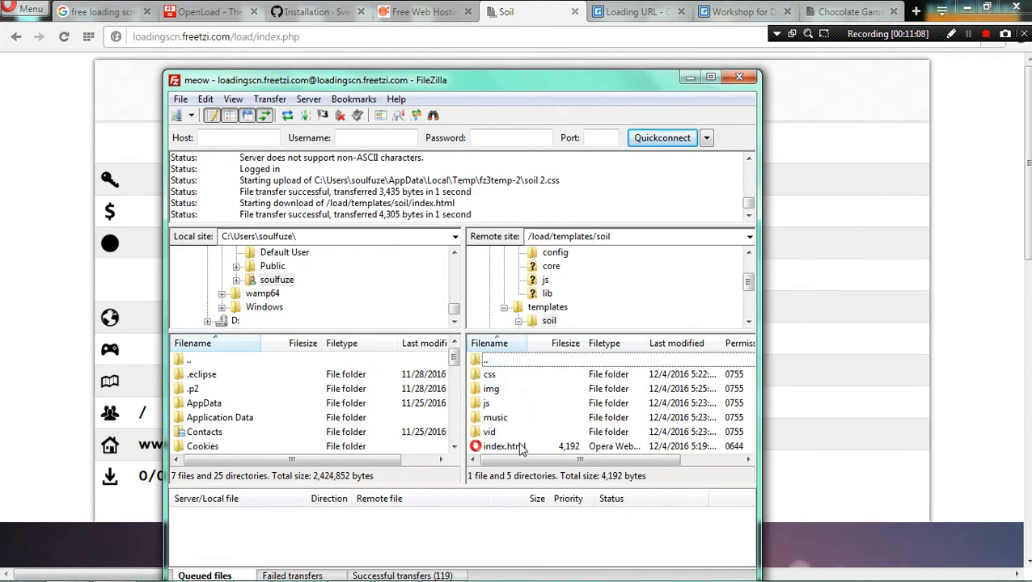
- Select the template's index.html on the remote site, then return to its open copy, index 3.html, in Notepad++
click(517, 447)
right_click(502, 448)
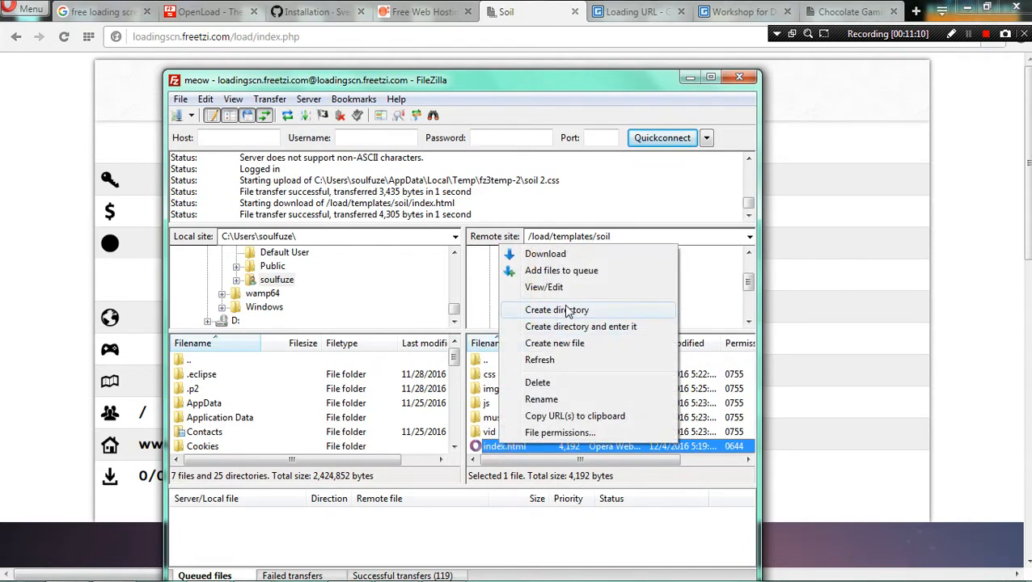
click(534, 483)
click(441, 570)
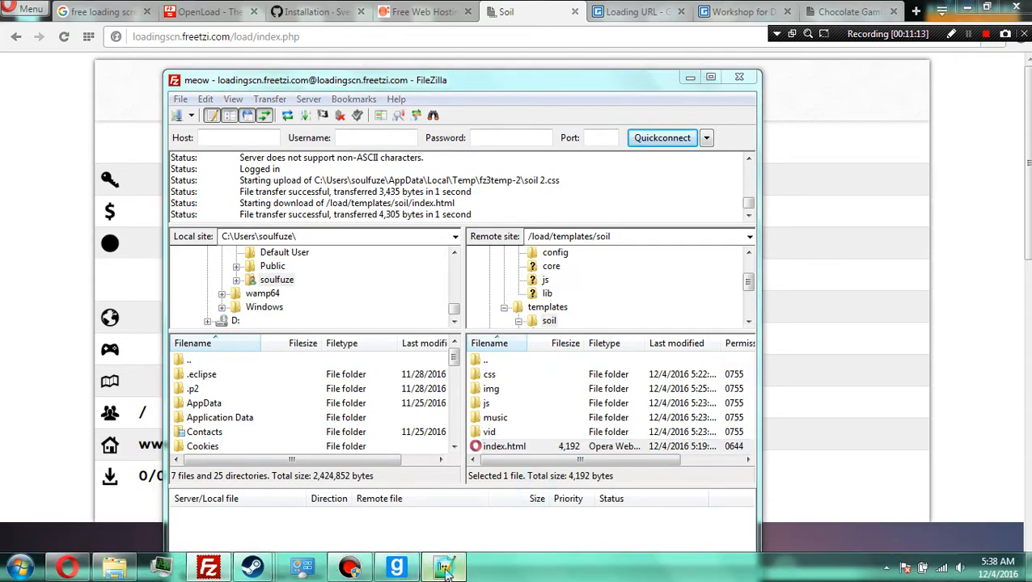
click(521, 351)
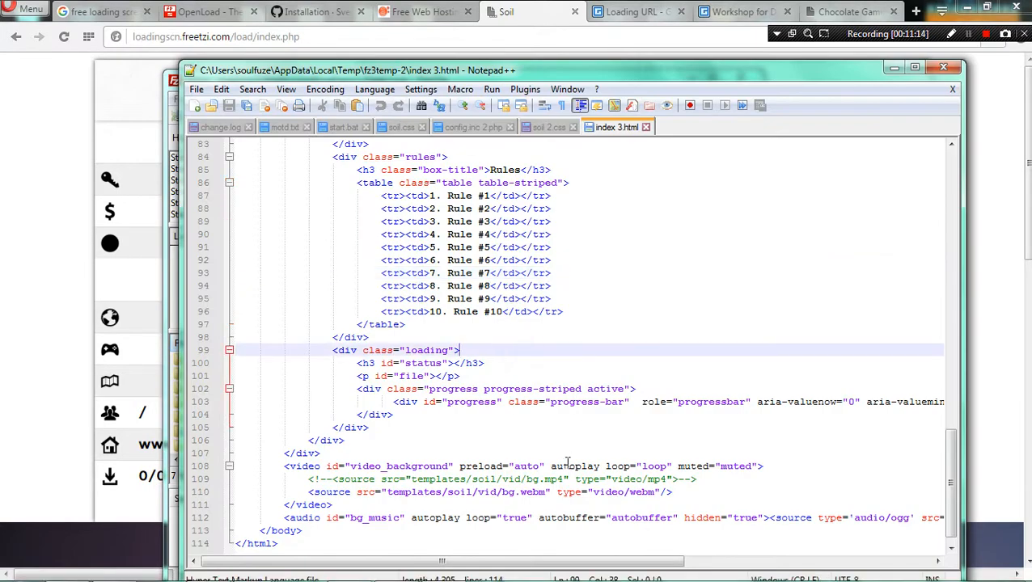
- Look over index 3.html from its beginning and highlight the opening part of the playerinfo block
scroll(610, 453, up, 19)
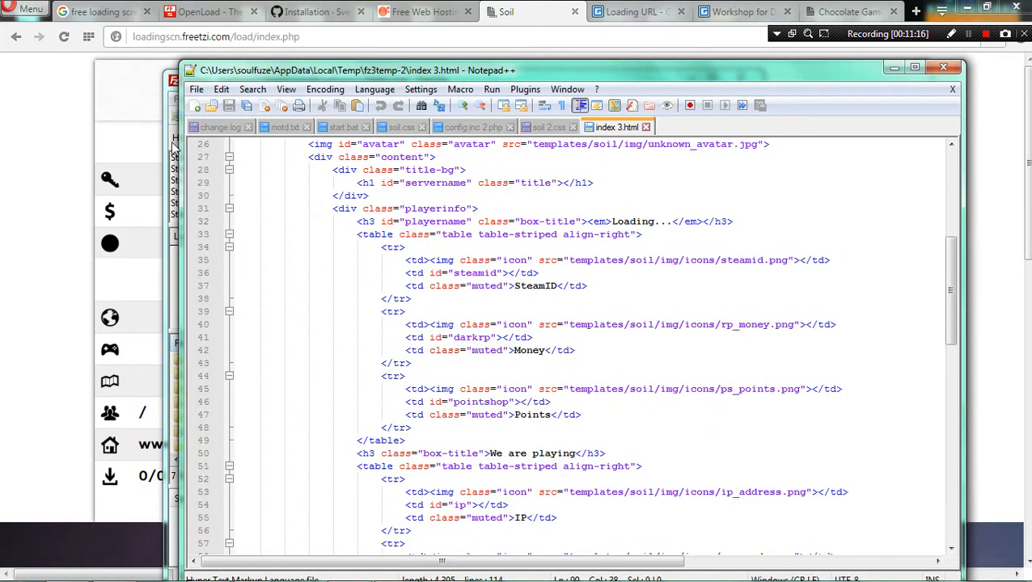
scroll(615, 372, up, 8)
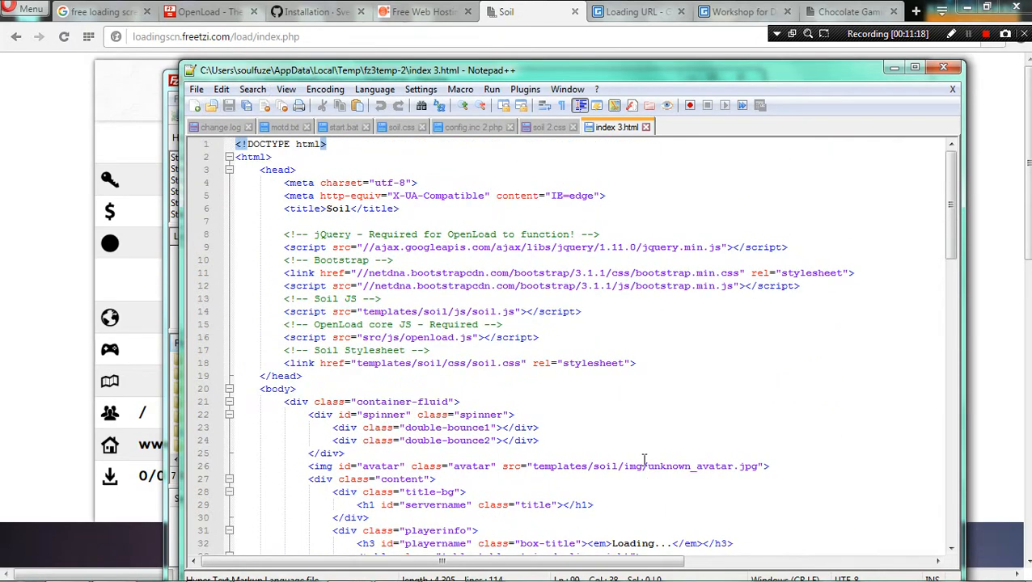
scroll(546, 390, down, 5)
scroll(546, 391, down, 2)
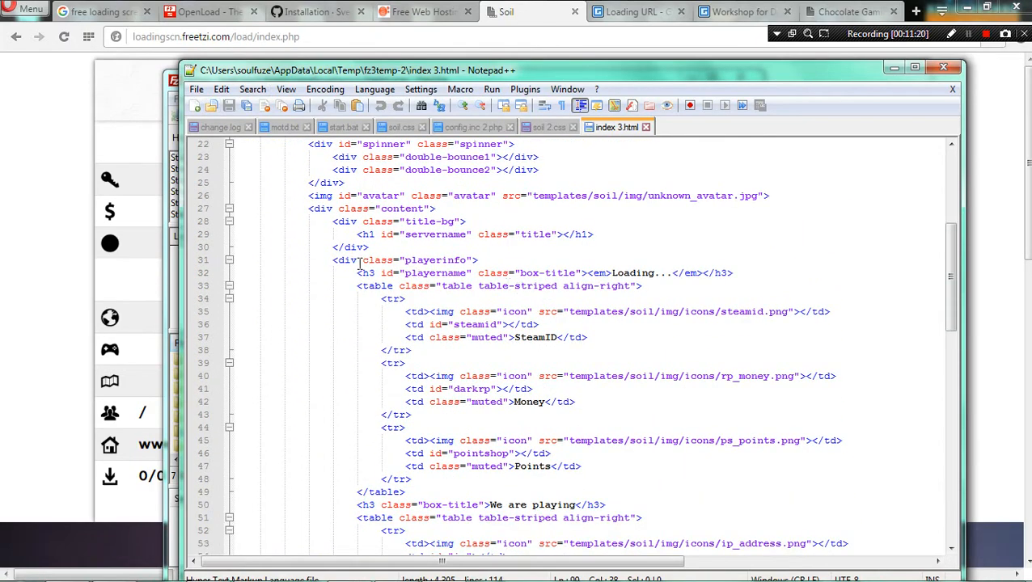
drag(357, 273, 628, 453)
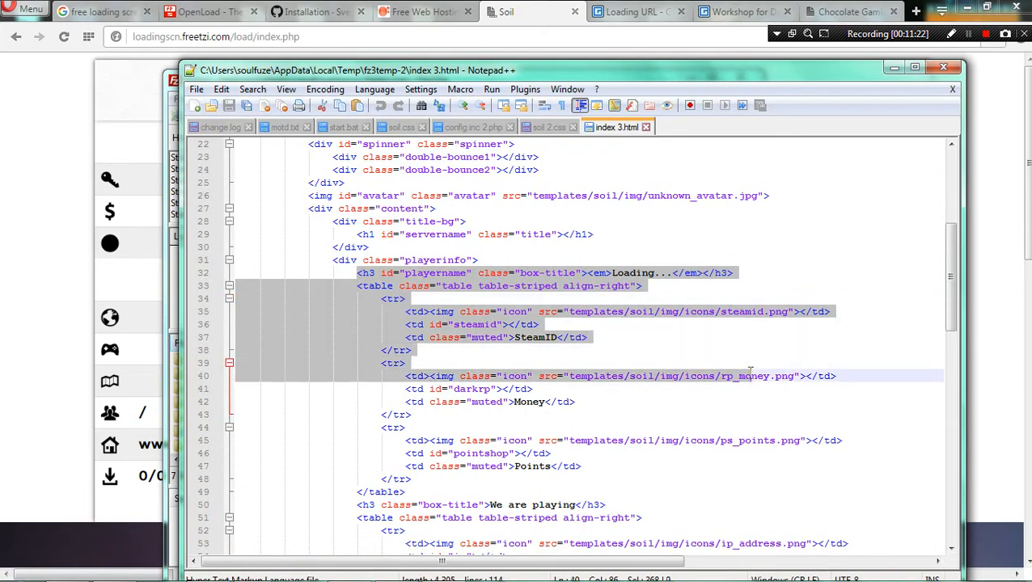
click(627, 453)
- Delete the Money table row from the playerinfo block, including the blank line it leaves
drag(435, 415, 206, 368)
key(BackSpace)
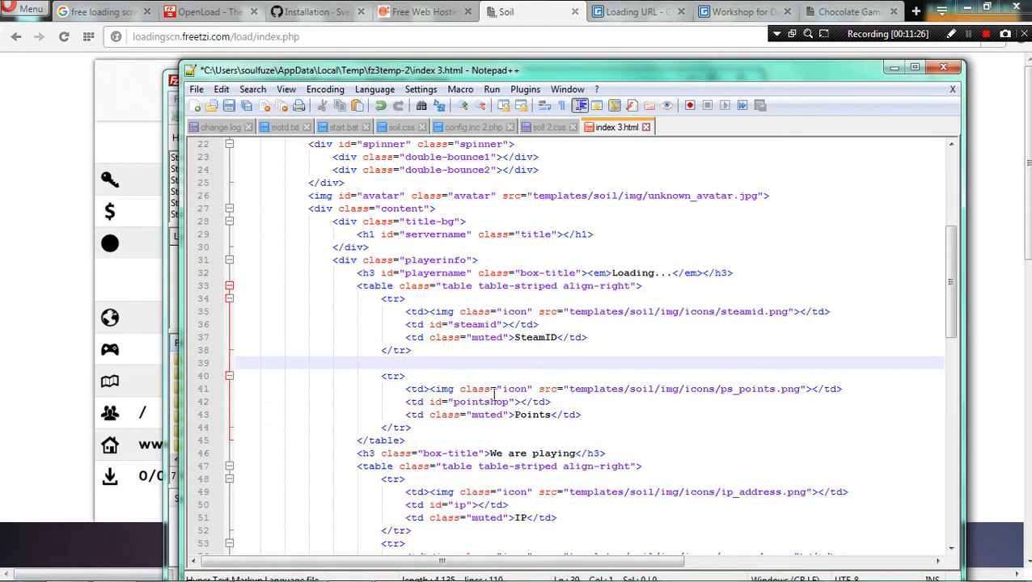
key(BackSpace)
- Delete the Points table row beneath the SteamID row, including the blank line it leaves
scroll(522, 427, down, 2)
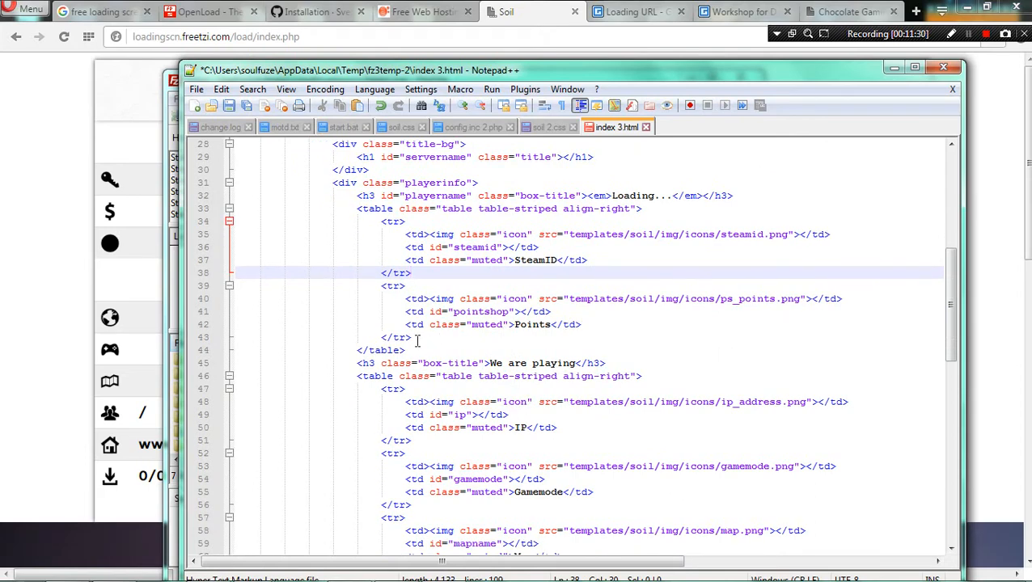
drag(414, 338, 186, 280)
key(BackSpace)
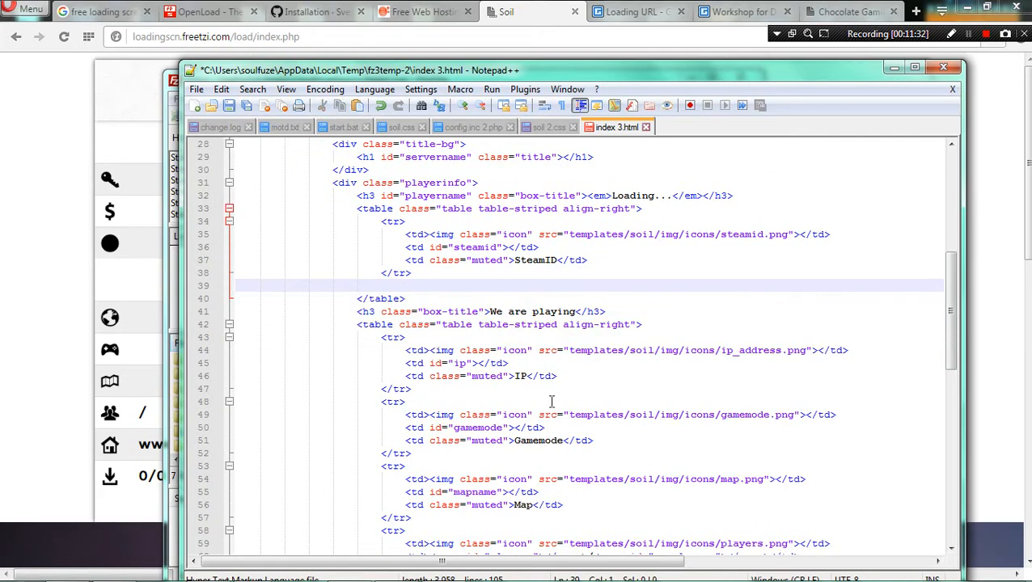
key(BackSpace)
scroll(526, 437, down, 2)
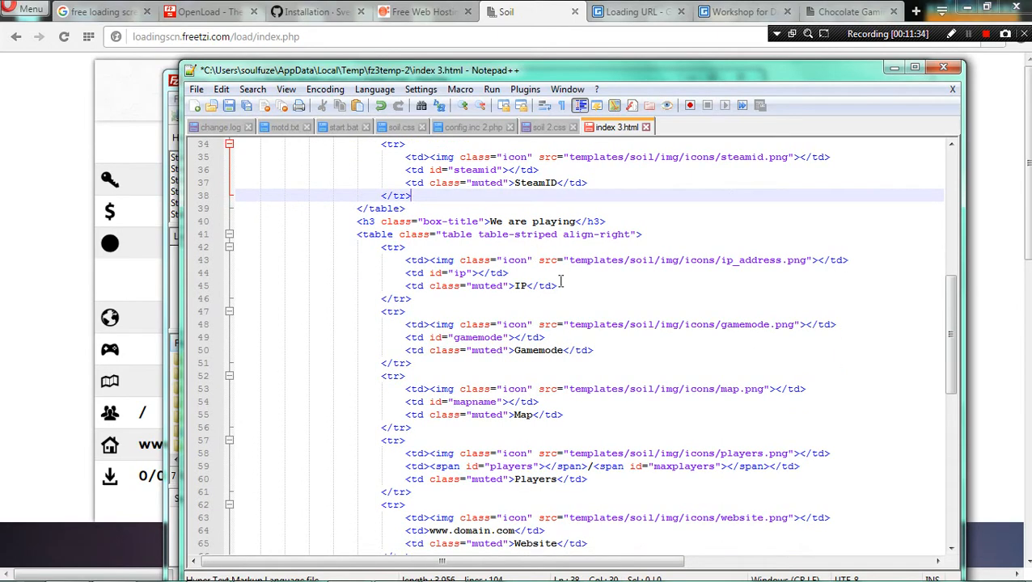
scroll(536, 297, down, 3)
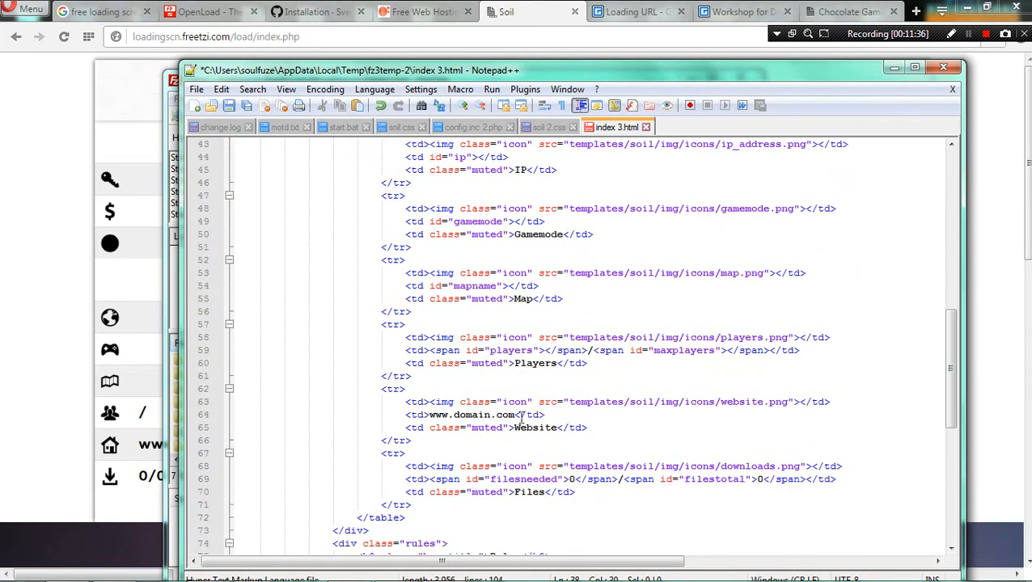
scroll(550, 404, down, 1)
scroll(462, 437, down, 2)
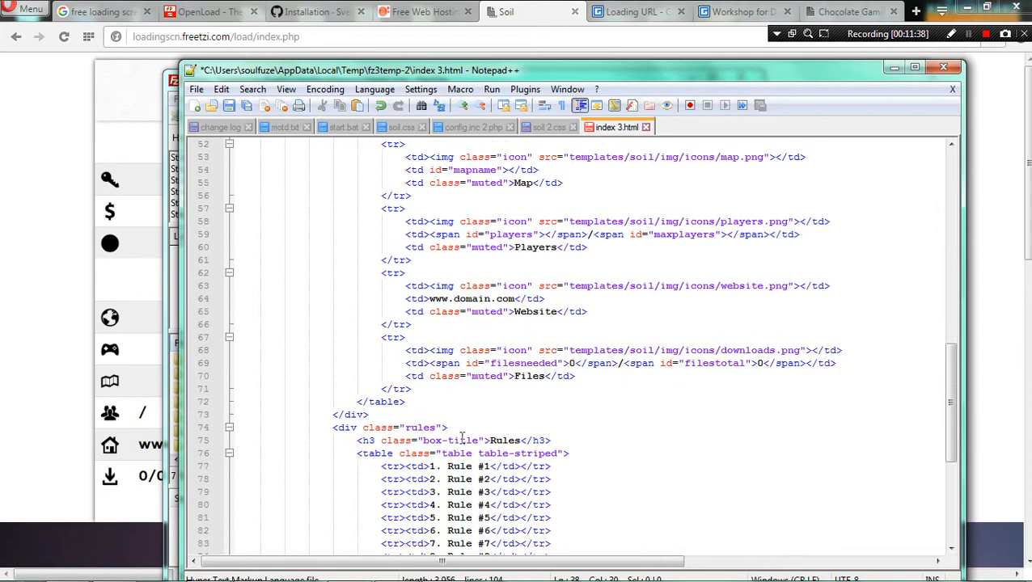
drag(515, 299, 437, 301)
click(472, 376)
- Delete the whole rules div with its heading and ten rule rows, including the blank line it leaves
scroll(546, 386, down, 3)
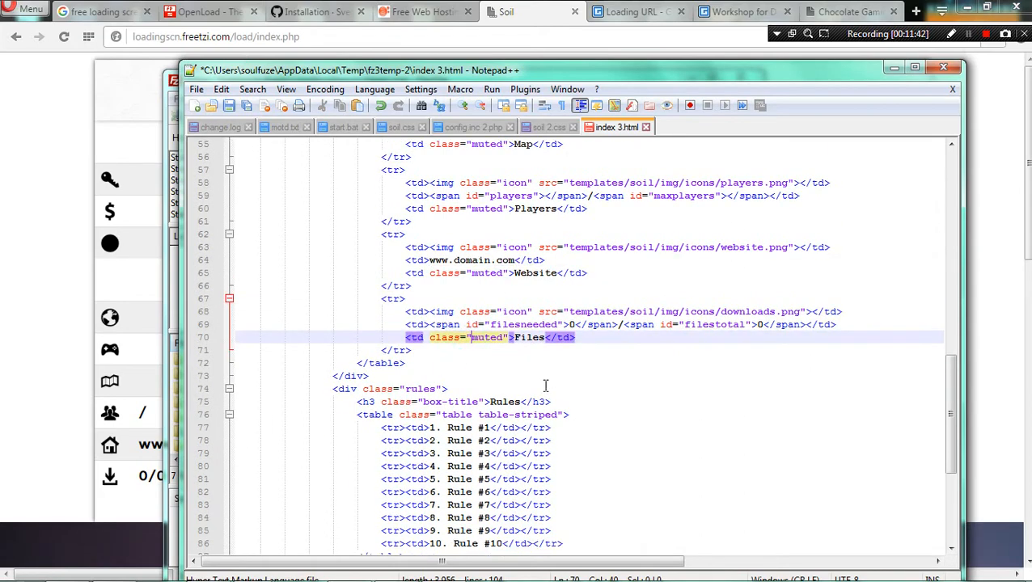
scroll(547, 507, down, 2)
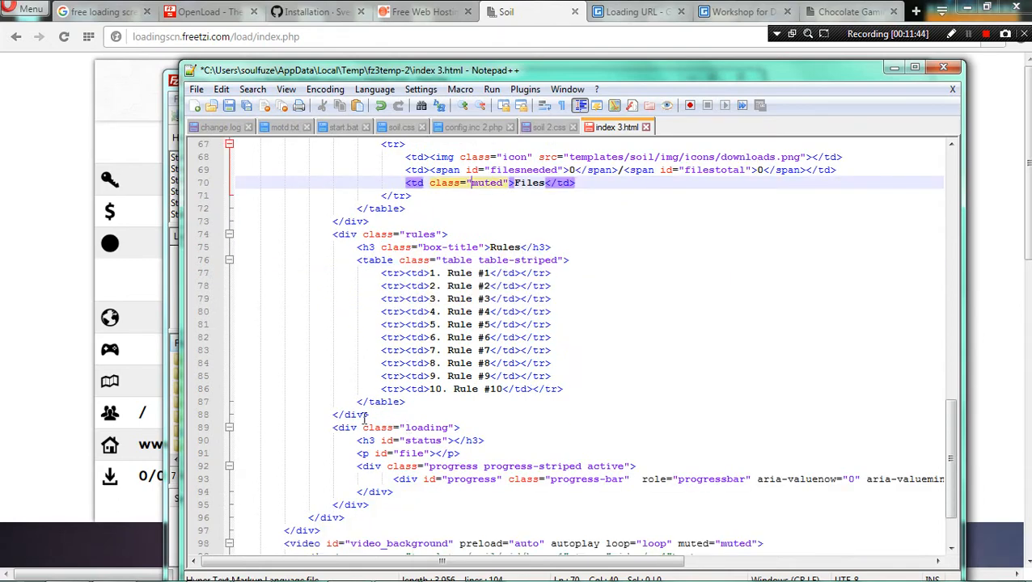
drag(376, 414, 159, 239)
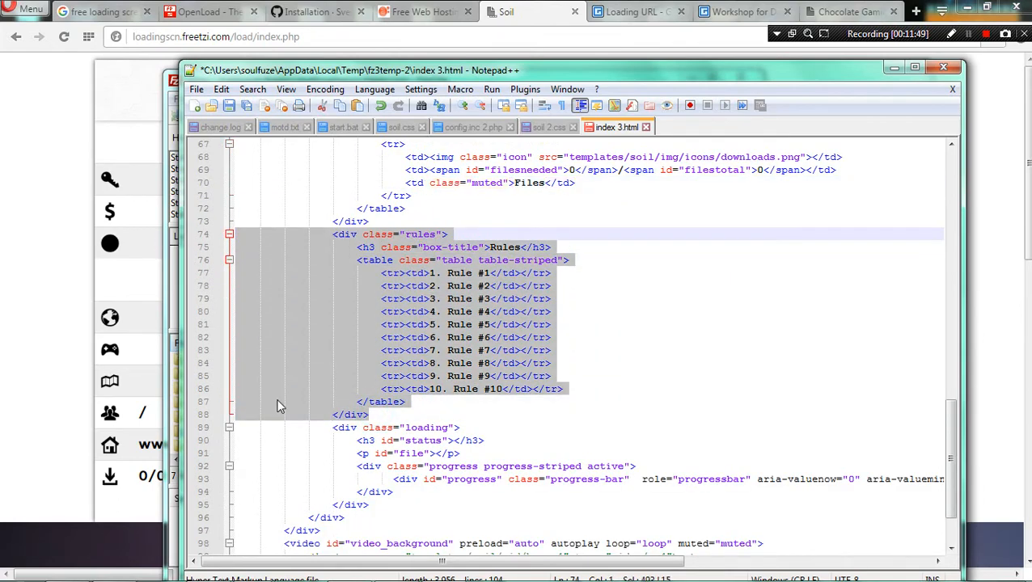
key(BackSpace)
key(BackSpace)
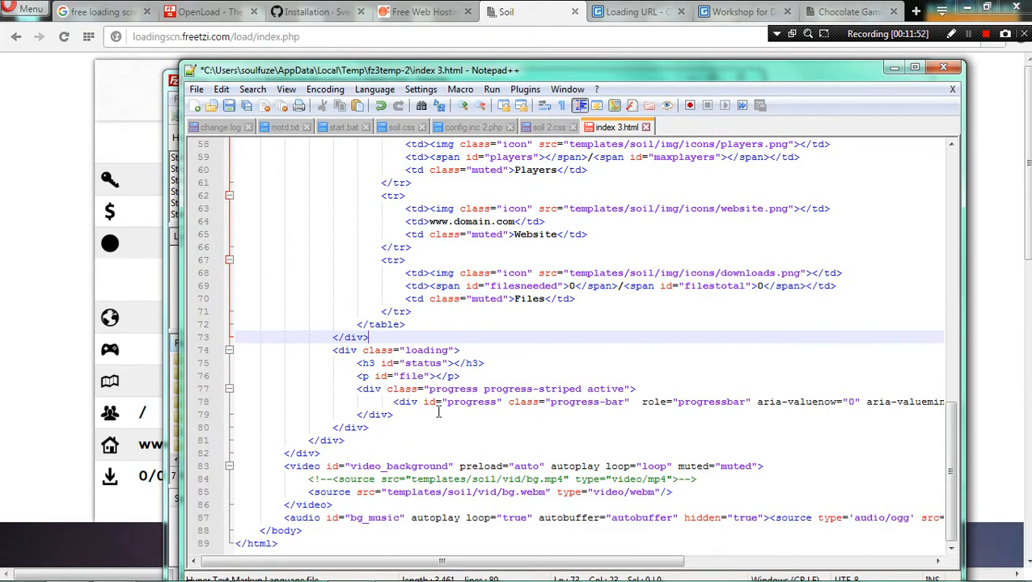
- Highlight the progress bar markup and the whole loading div that contains it
drag(336, 389, 877, 404)
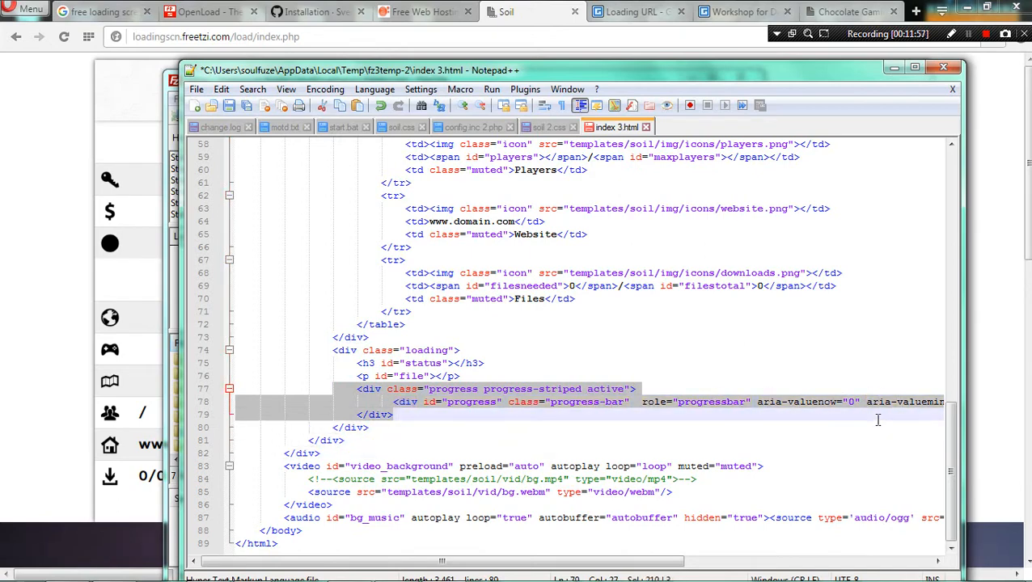
click(689, 466)
drag(334, 346, 439, 429)
click(446, 455)
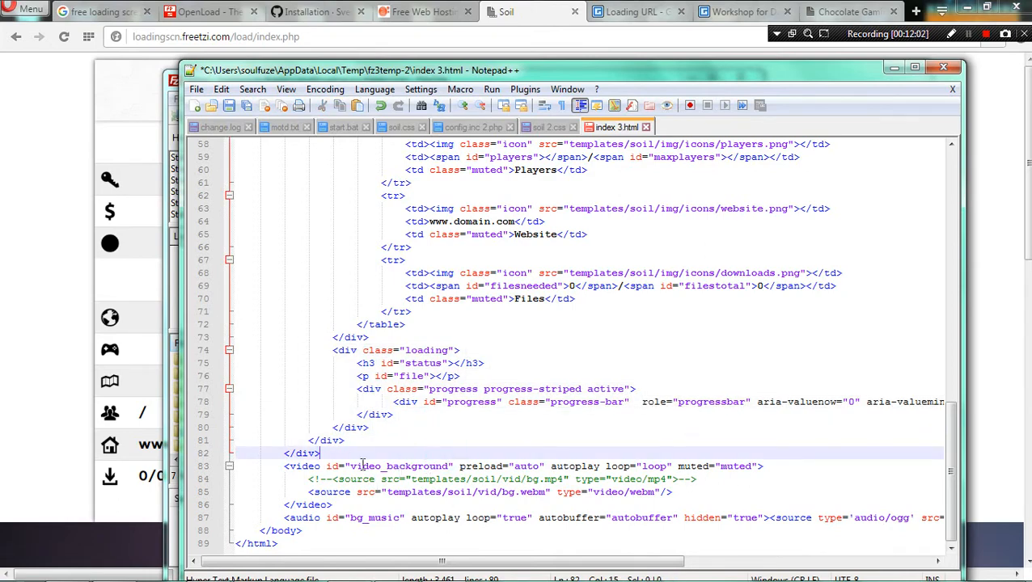
- Delete the whole video_background video element with its two source lines from index 3.html
drag(284, 467, 789, 499)
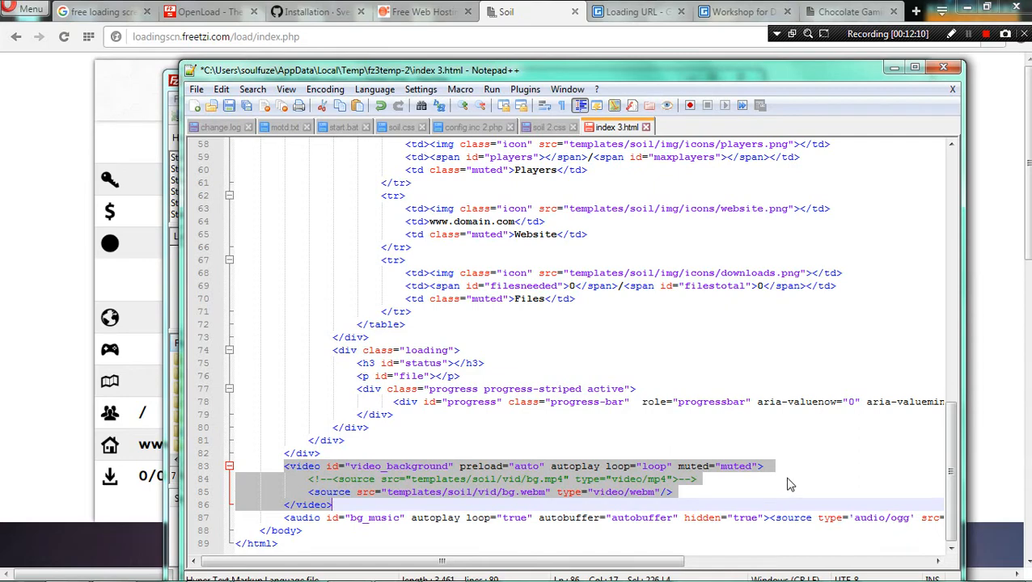
key(Delete)
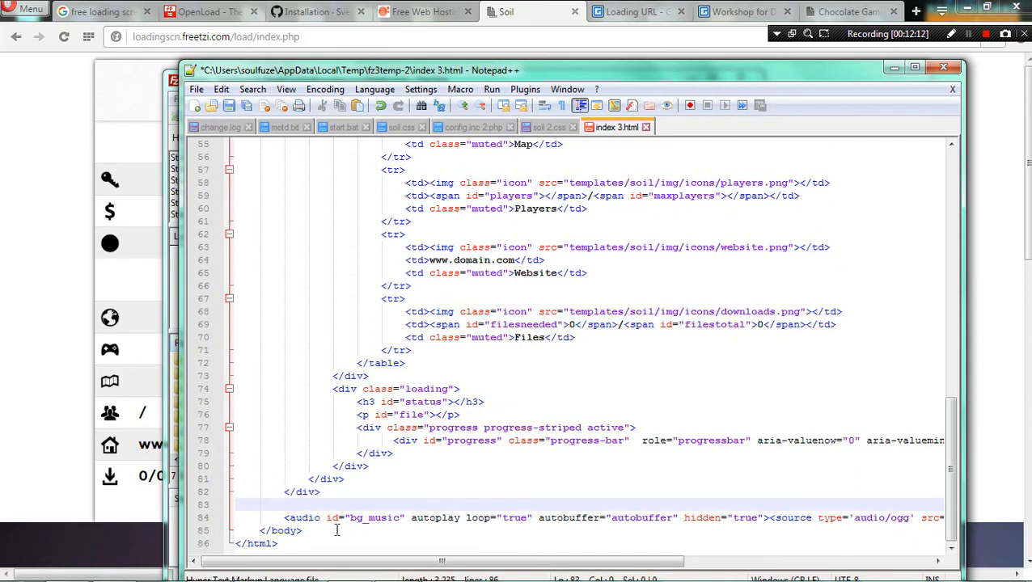
- Examine the bg_music audio line, highlighting its source path and the ogg extension of the music file
drag(285, 518, 985, 519)
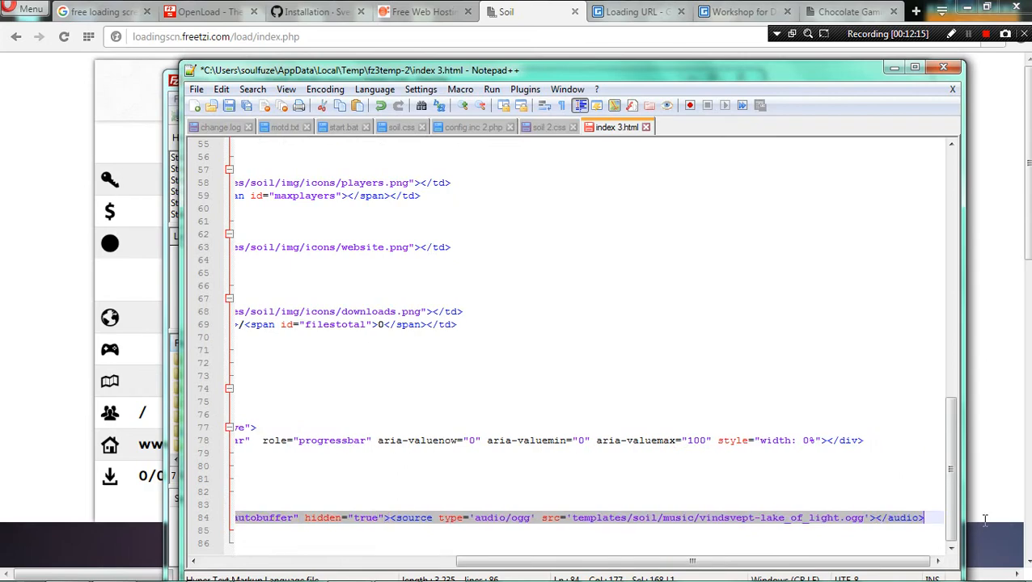
click(840, 518)
drag(852, 519, 863, 519)
double_click(858, 518)
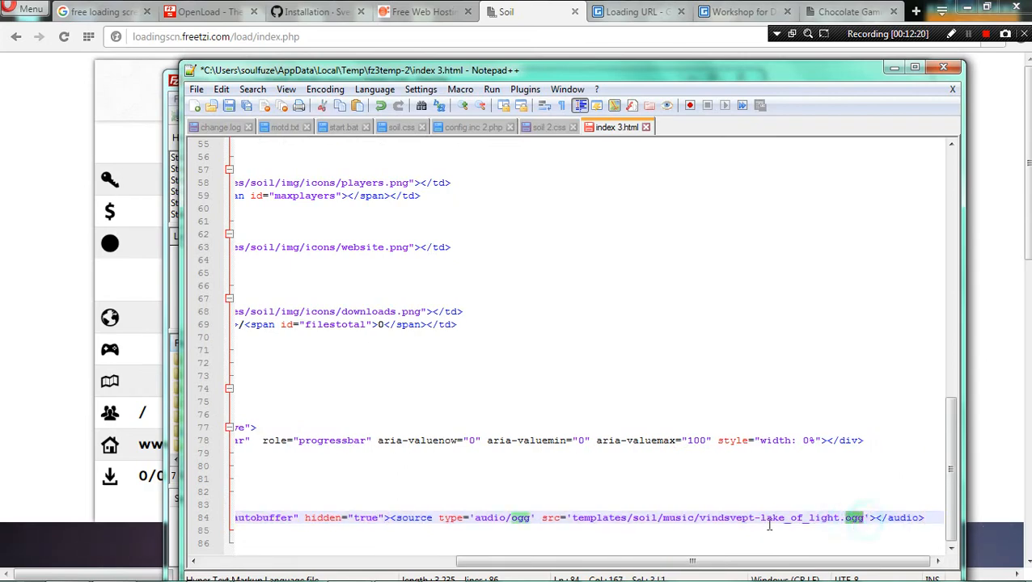
click(735, 518)
click(527, 518)
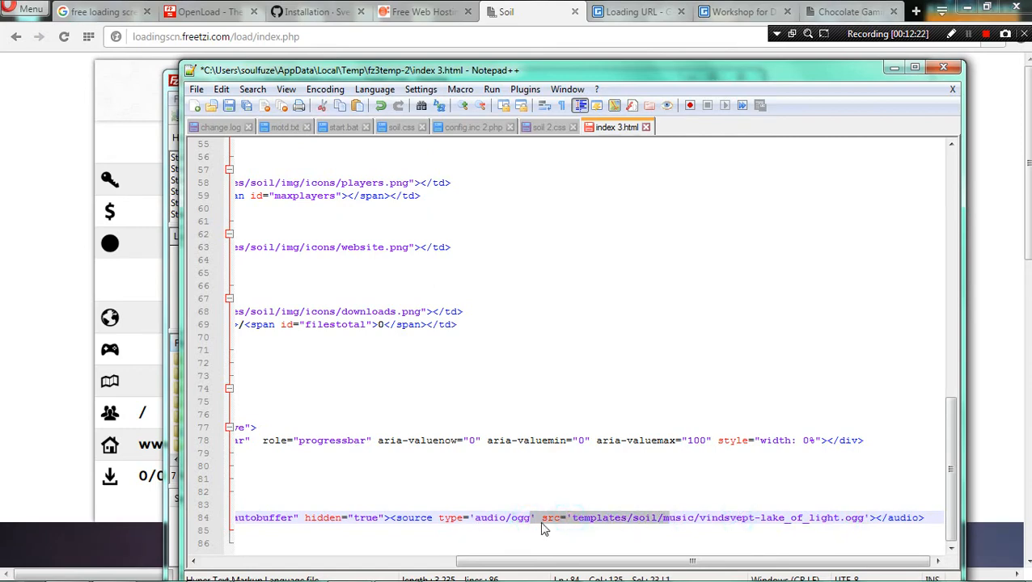
click(437, 529)
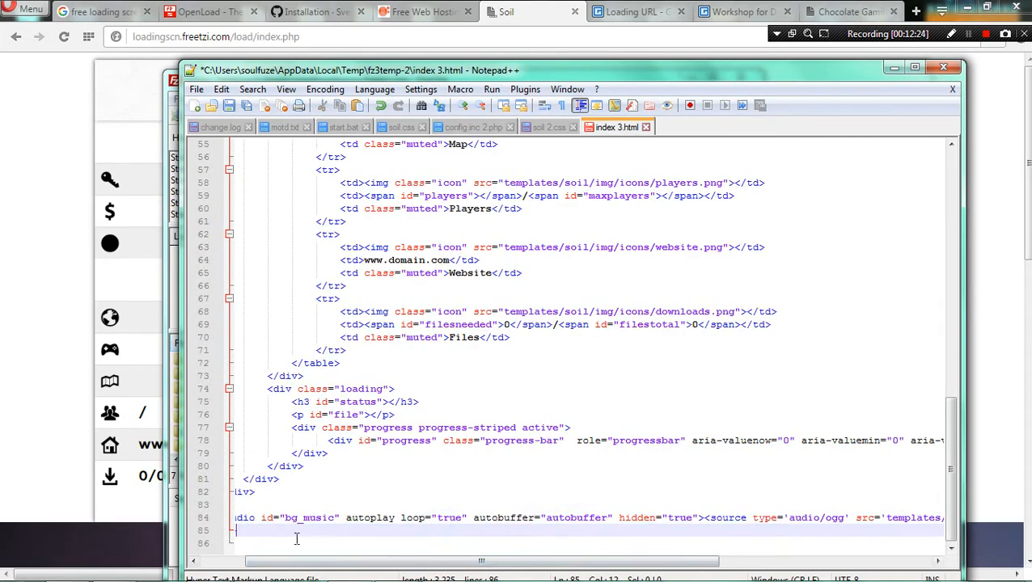
drag(381, 562, 589, 561)
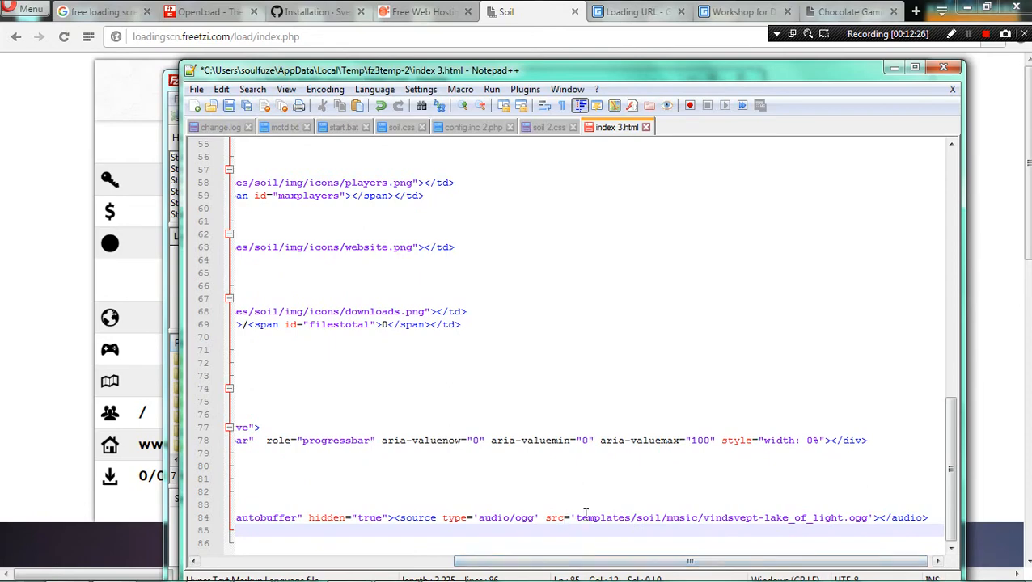
drag(585, 520, 786, 511)
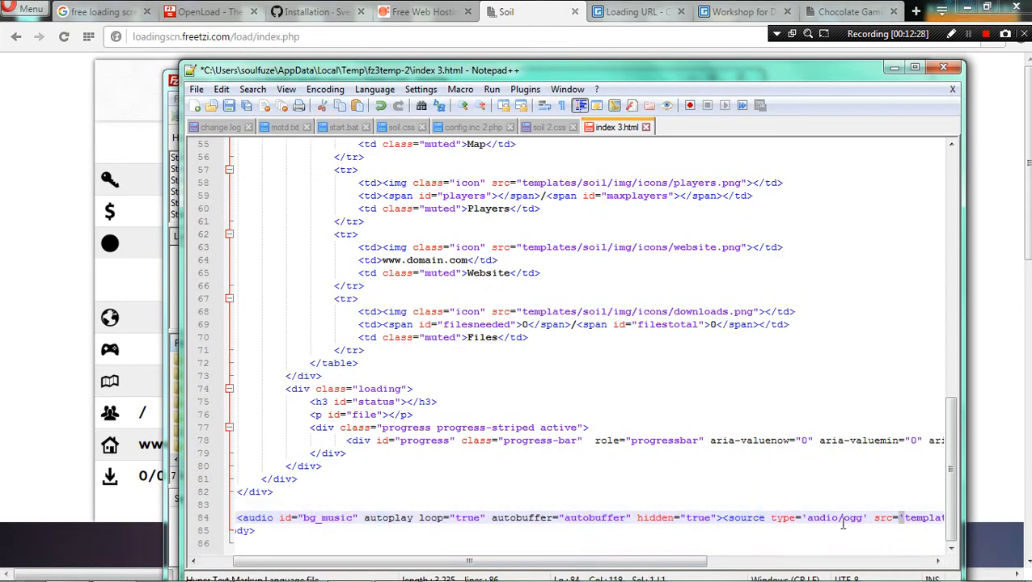
- Delete the entire bg_music audio element above the closing body tag
drag(447, 519, 418, 520)
drag(237, 519, 938, 517)
key(Delete)
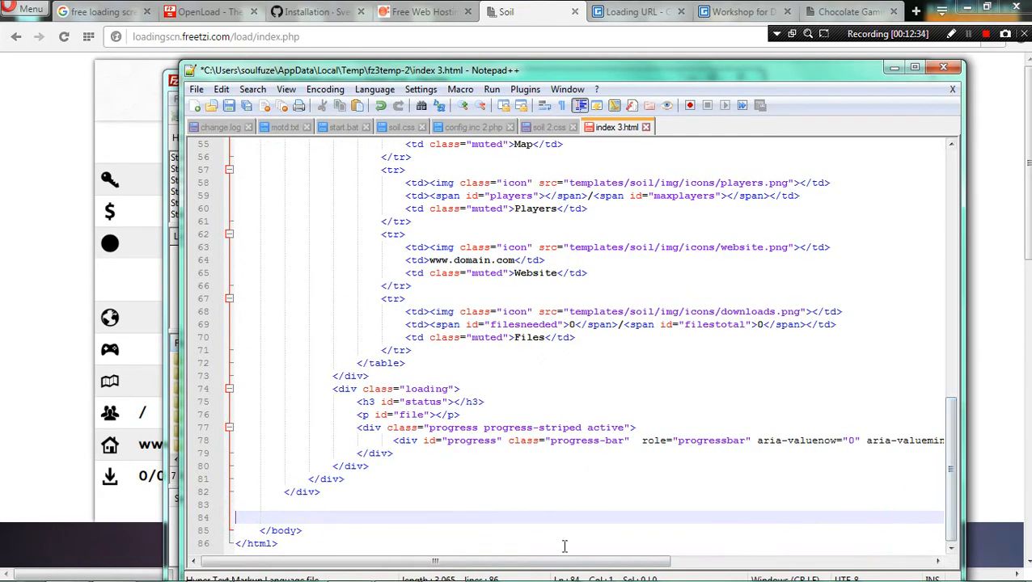
- Save index 3.html and agree to upload the changed file back to /load/templates/soil on the server
scroll(536, 499, up, 4)
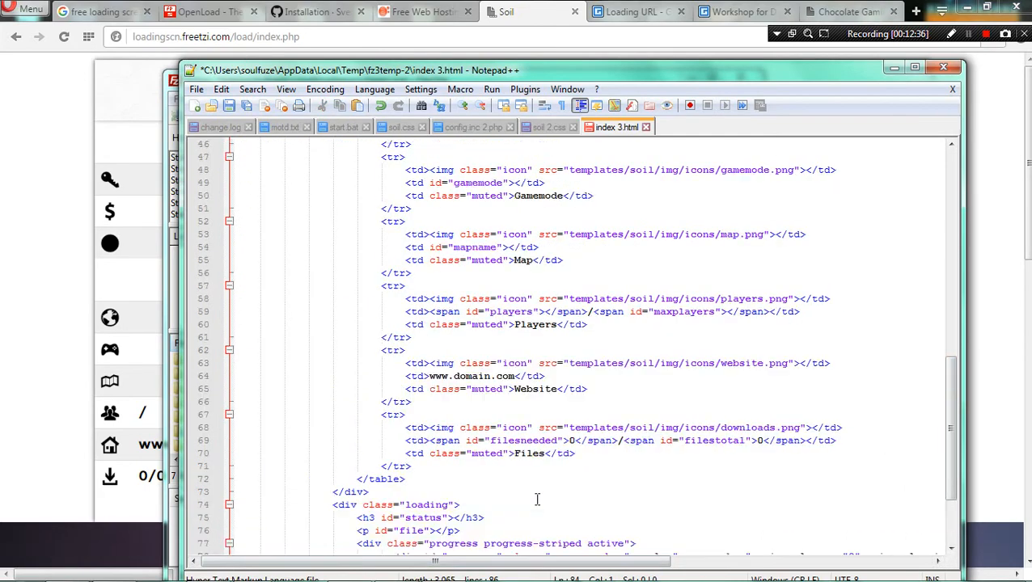
key(ctrl+s)
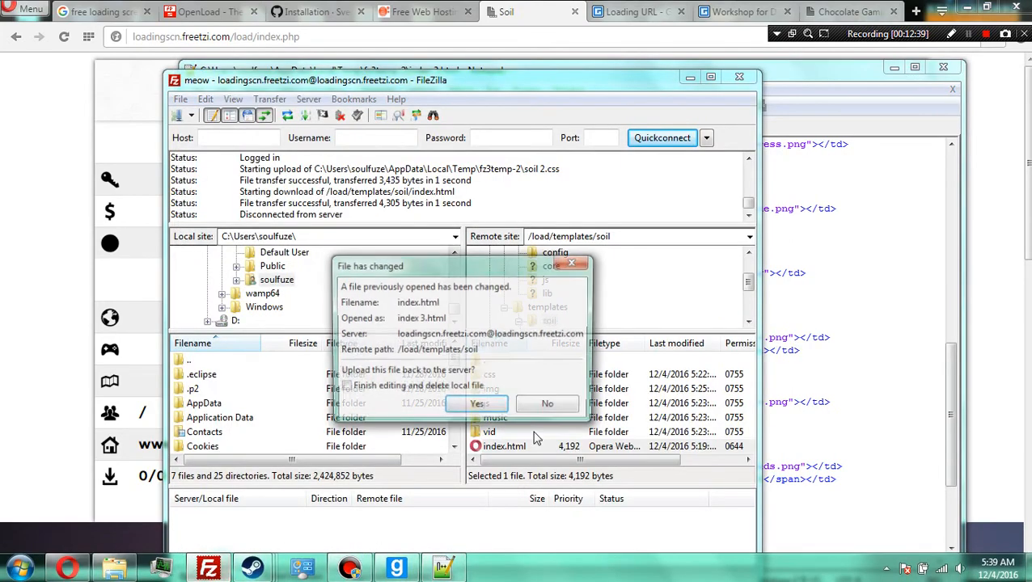
click(476, 403)
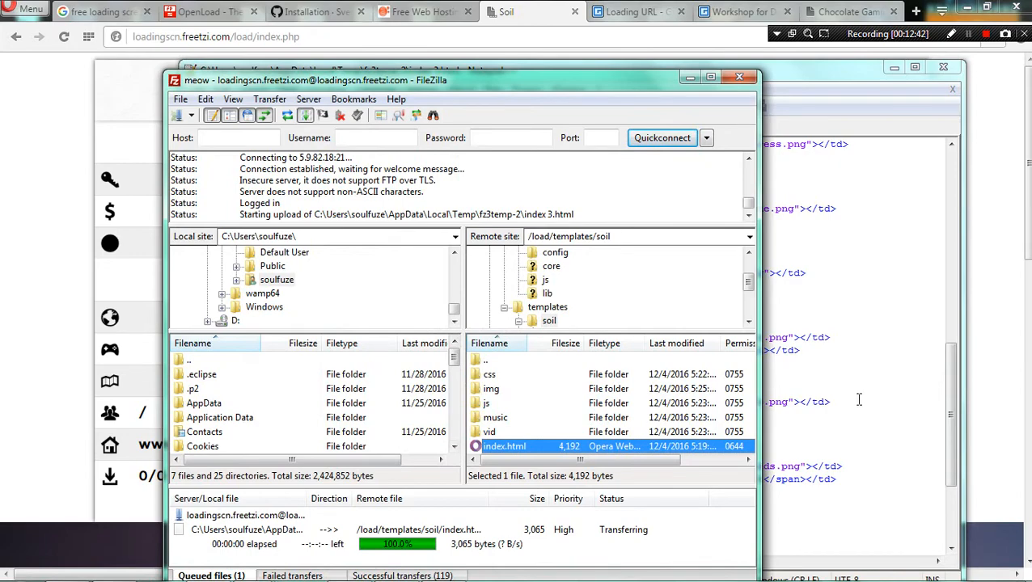
- Look through soil 2.css in Notepad++ from the top of the file to .rules, highlighting the .rules properties
click(882, 379)
click(537, 129)
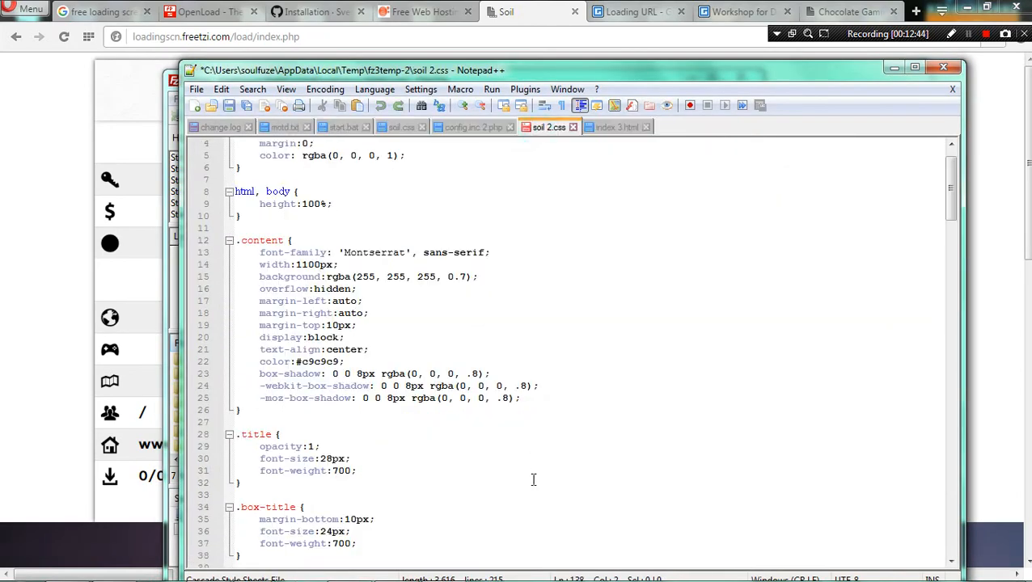
scroll(533, 481, down, 3)
scroll(533, 480, up, 4)
scroll(537, 415, down, 1)
scroll(537, 415, up, 1)
scroll(458, 455, down, 3)
scroll(445, 454, up, 3)
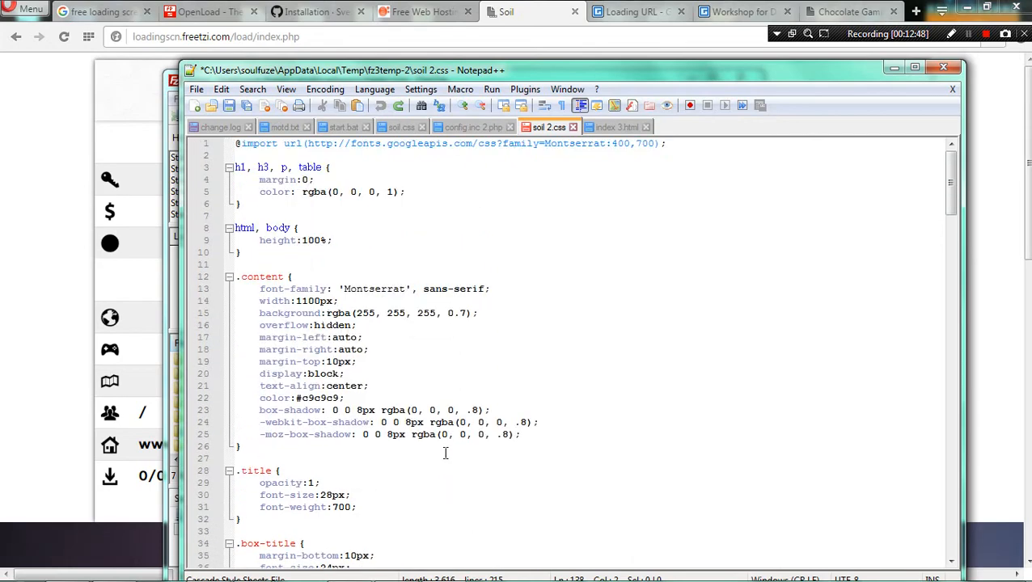
scroll(445, 438, down, 4)
scroll(445, 439, down, 6)
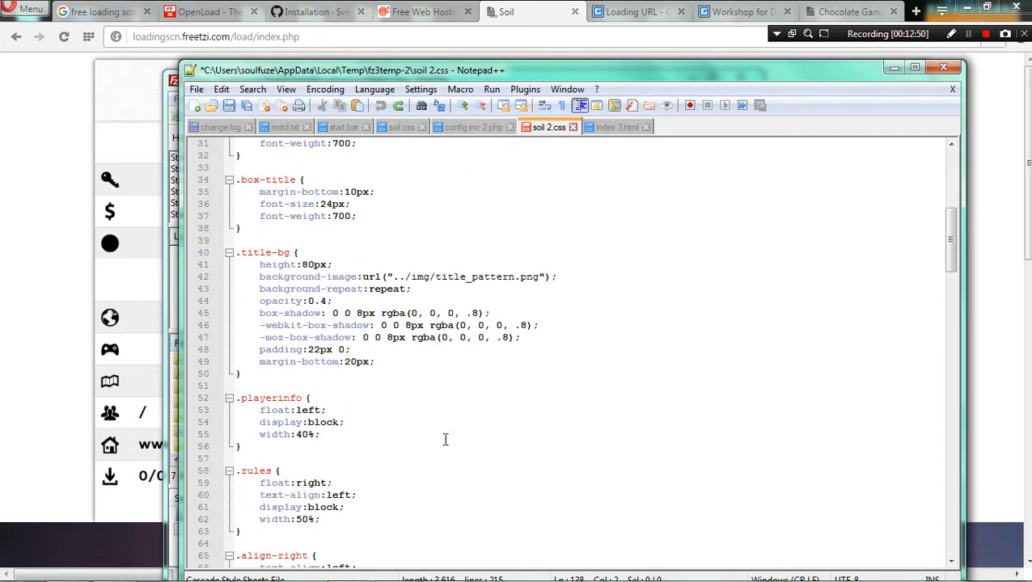
scroll(445, 437, up, 3)
scroll(449, 440, down, 7)
scroll(449, 440, down, 1)
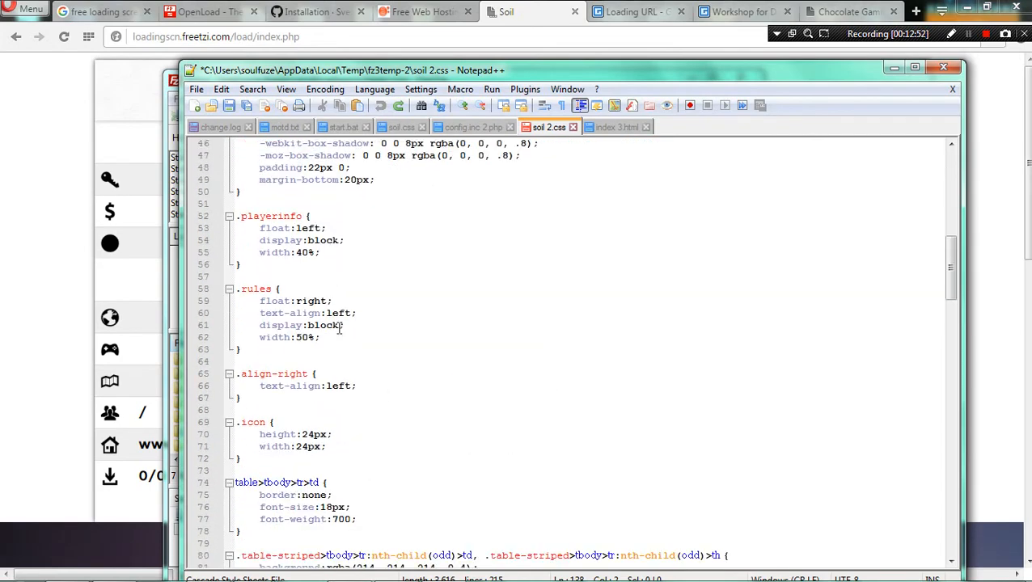
drag(259, 299, 329, 354)
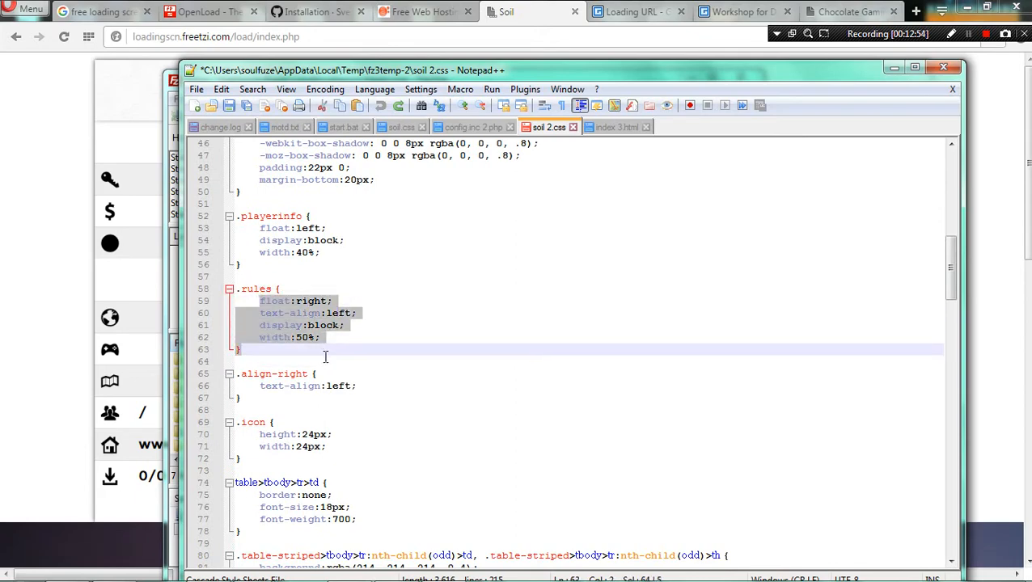
click(329, 359)
- Look over the styles below .rules in soil 2.css and highlight the .align-right text alignment
scroll(356, 402, down, 2)
scroll(357, 402, down, 1)
scroll(280, 293, down, 3)
scroll(269, 271, up, 2)
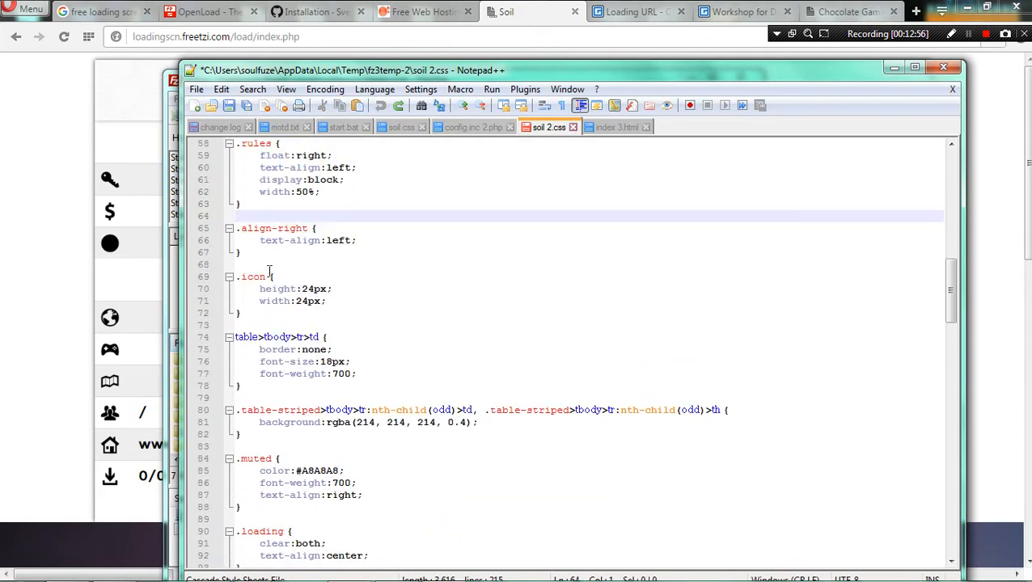
drag(257, 232, 366, 241)
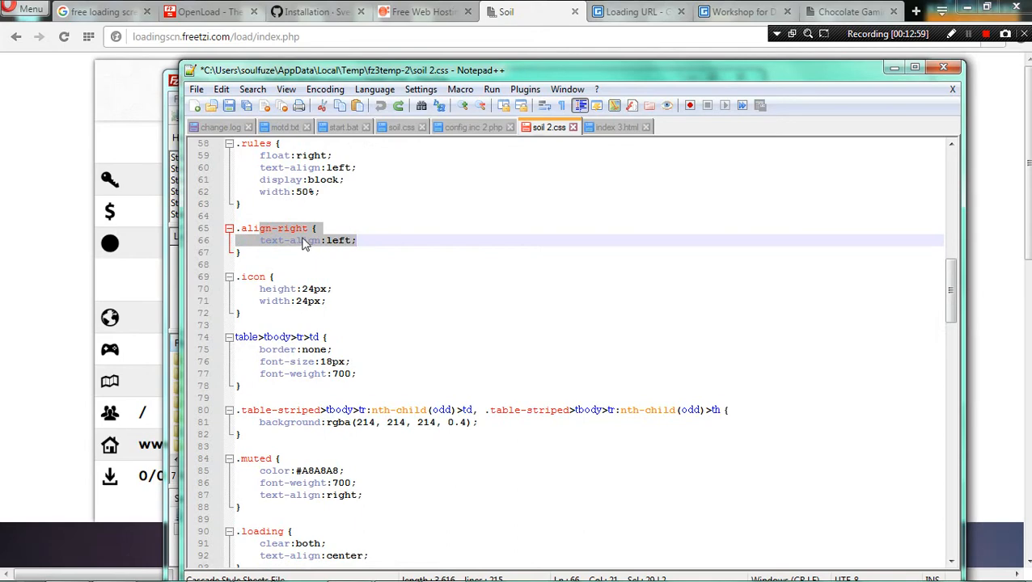
click(467, 208)
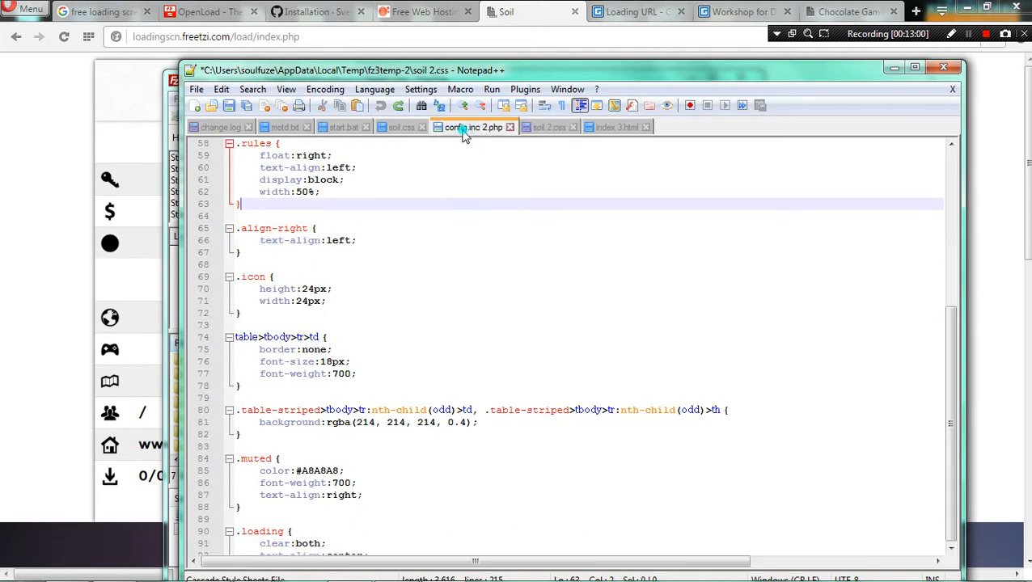
- Check config.inc 2.php and soil.css, look over soil 2.css again, and return to index 3.html
click(465, 129)
click(403, 128)
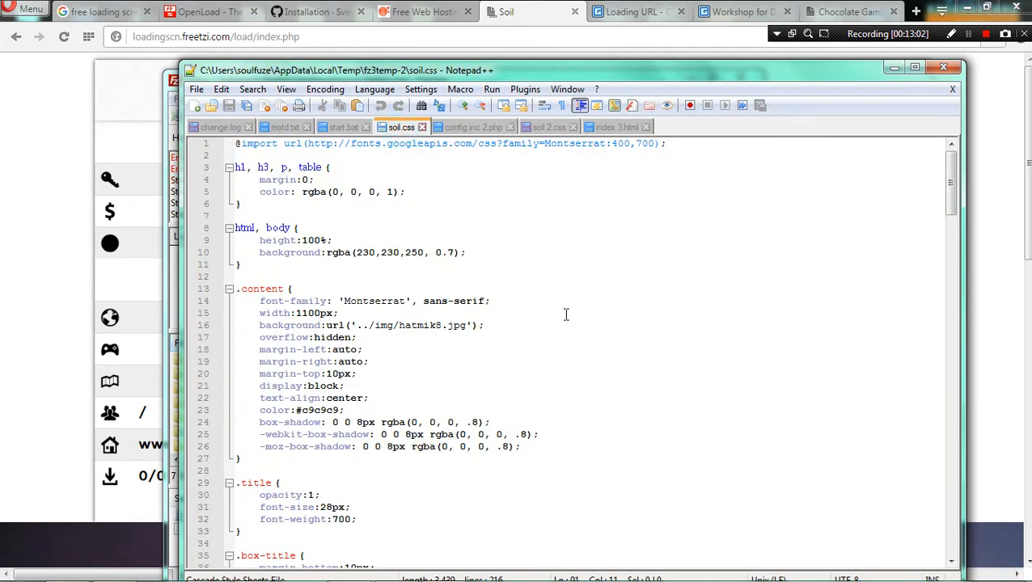
click(549, 127)
scroll(510, 456, up, 4)
scroll(511, 456, up, 10)
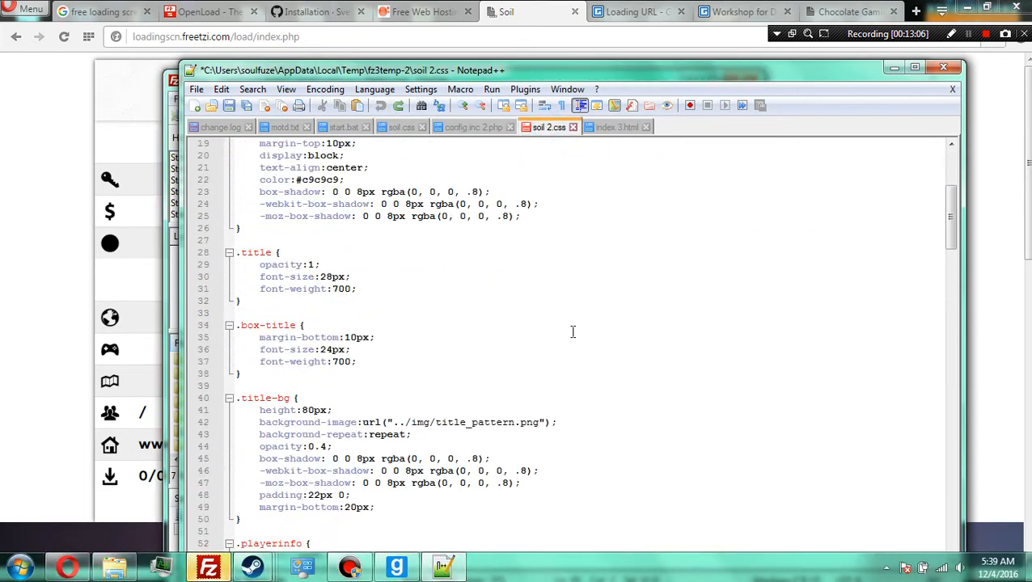
click(617, 128)
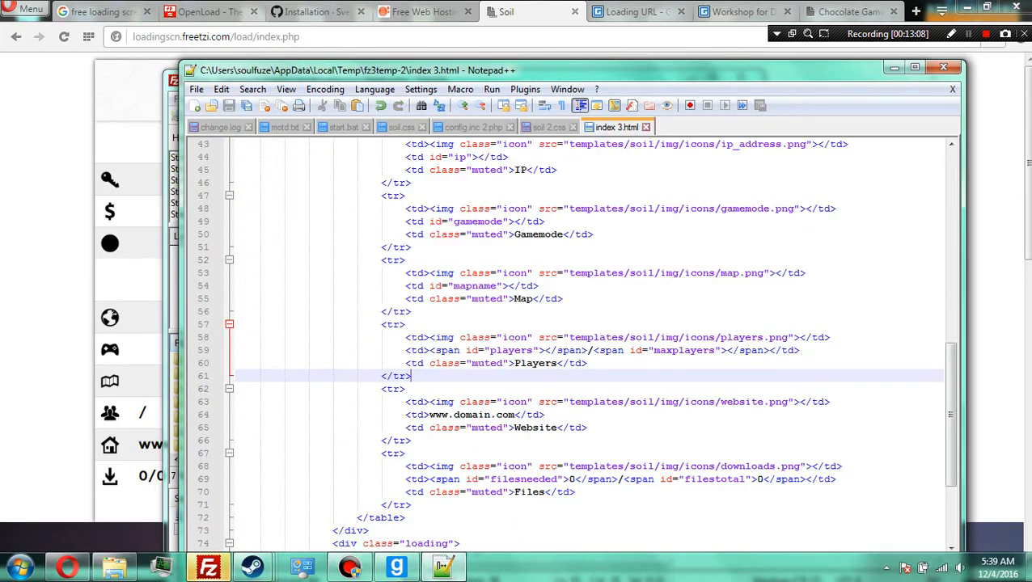
- In FileZilla, overwrite the existing index.html on the server, always using this action for the current queue only
click(229, 570)
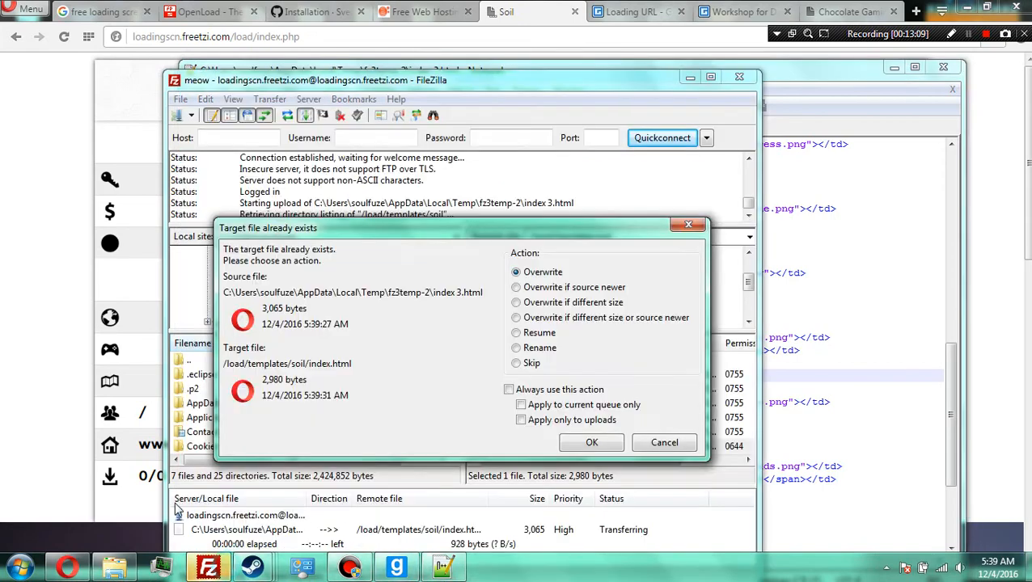
click(567, 407)
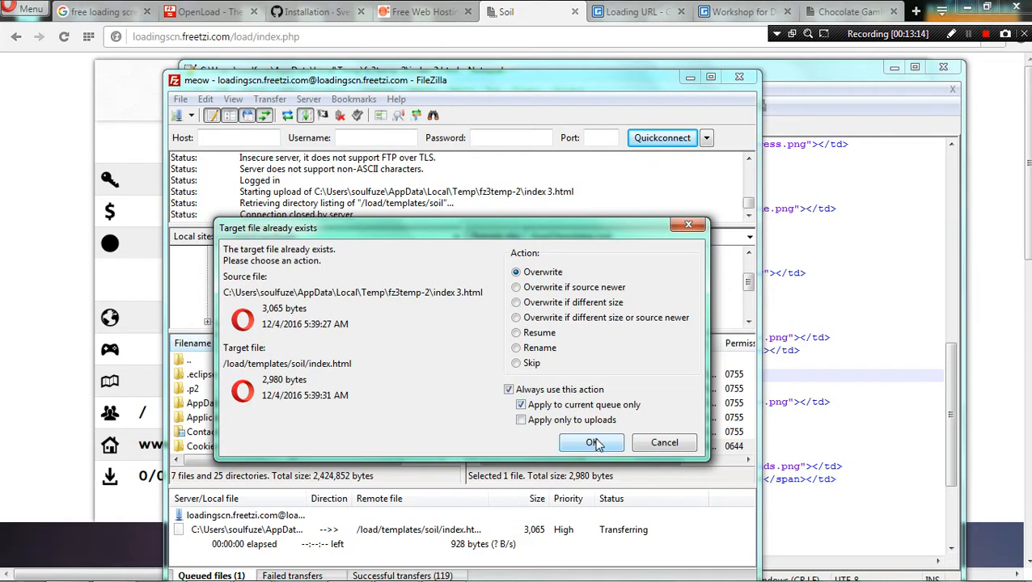
click(595, 444)
- Reload the loading screen page in the browser and check it against the markup in index 3.html
click(15, 237)
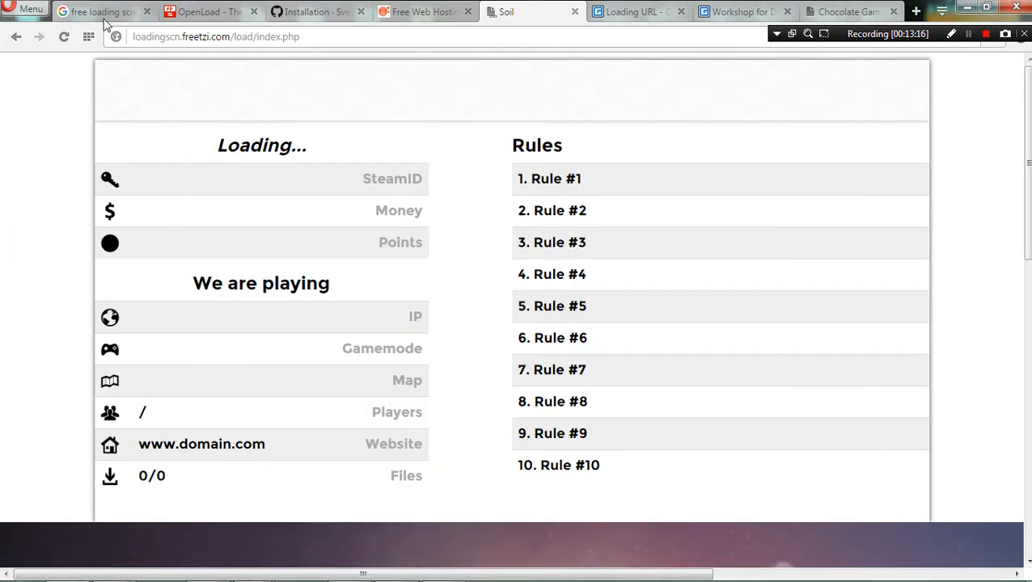
click(64, 36)
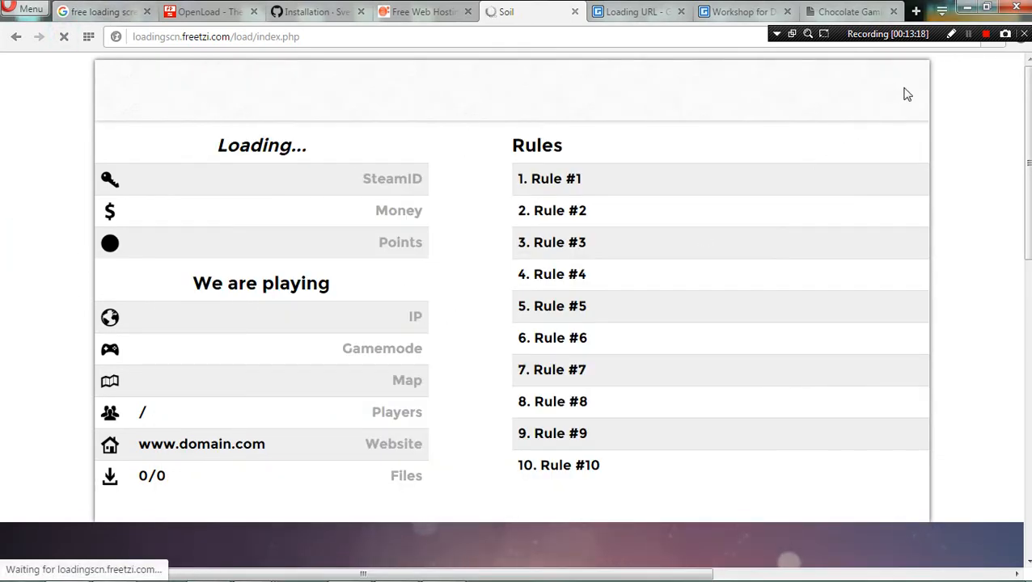
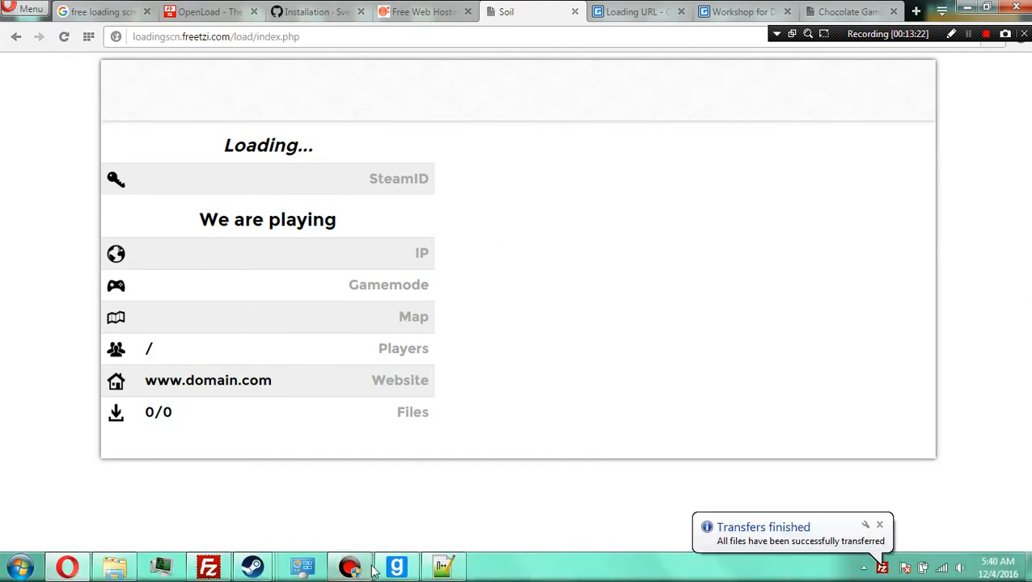
click(442, 566)
scroll(538, 469, up, 8)
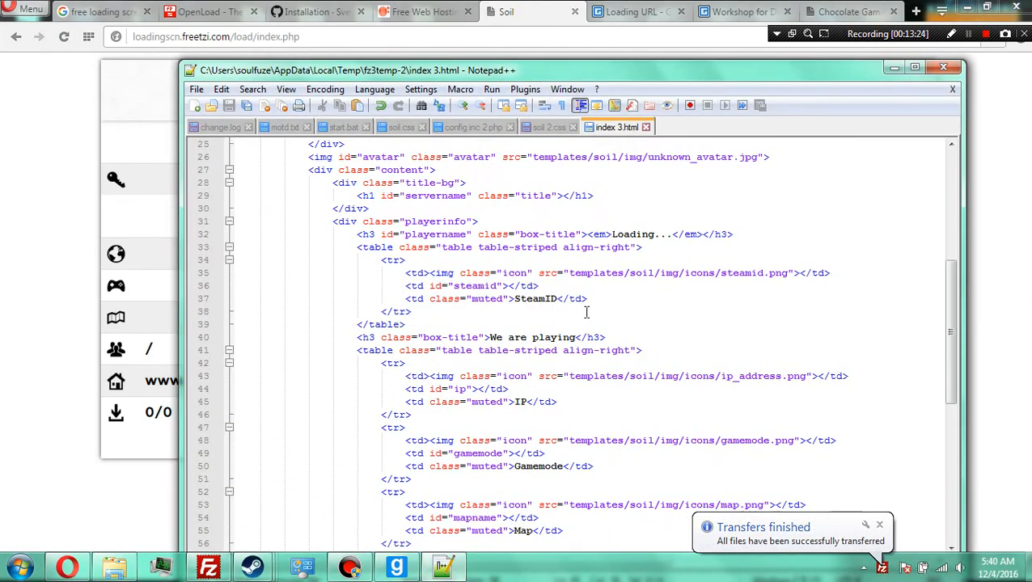
click(550, 6)
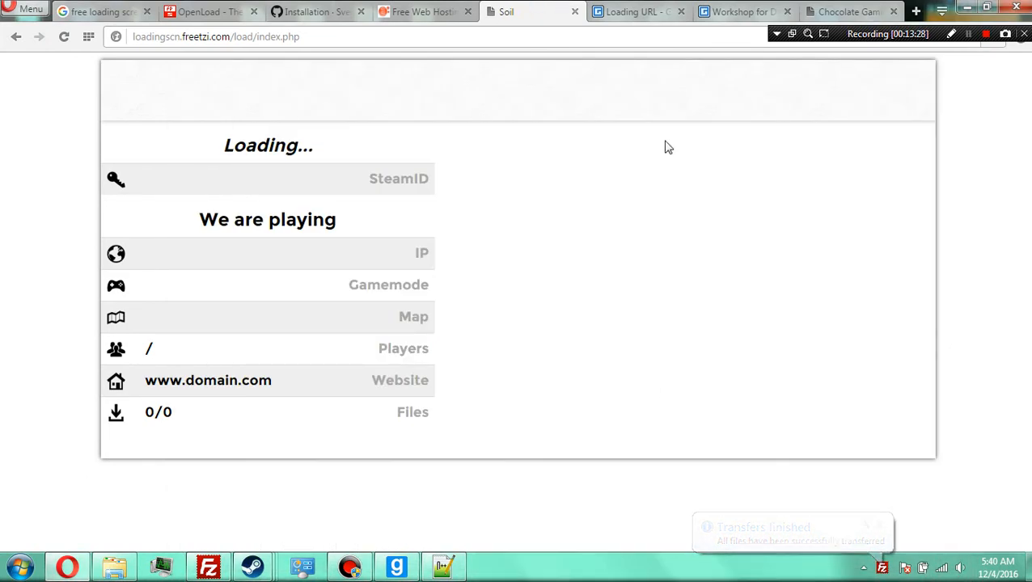
- Check the server.cfg instructions on the OpenLoad installation wiki and select the full address of the Soil loading page
click(568, 37)
click(318, 13)
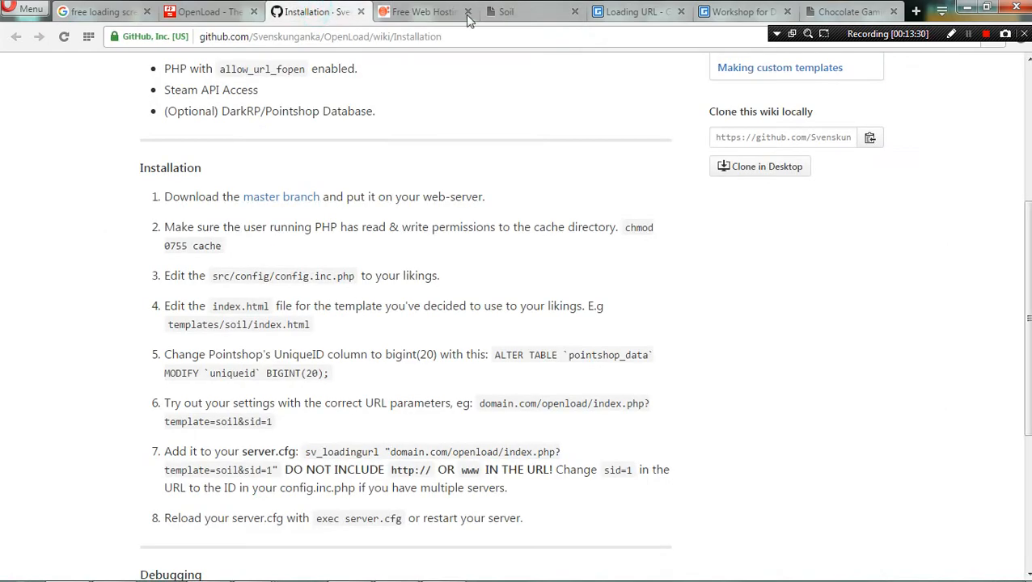
click(519, 11)
click(524, 37)
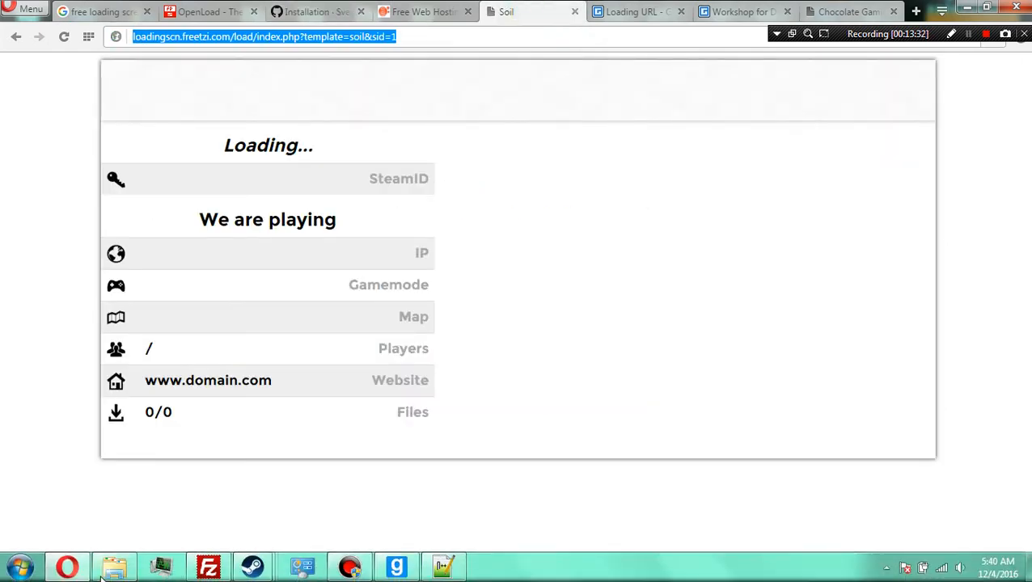
- Switch to Windows Explorer and open the Desktop folder
click(118, 571)
click(518, 441)
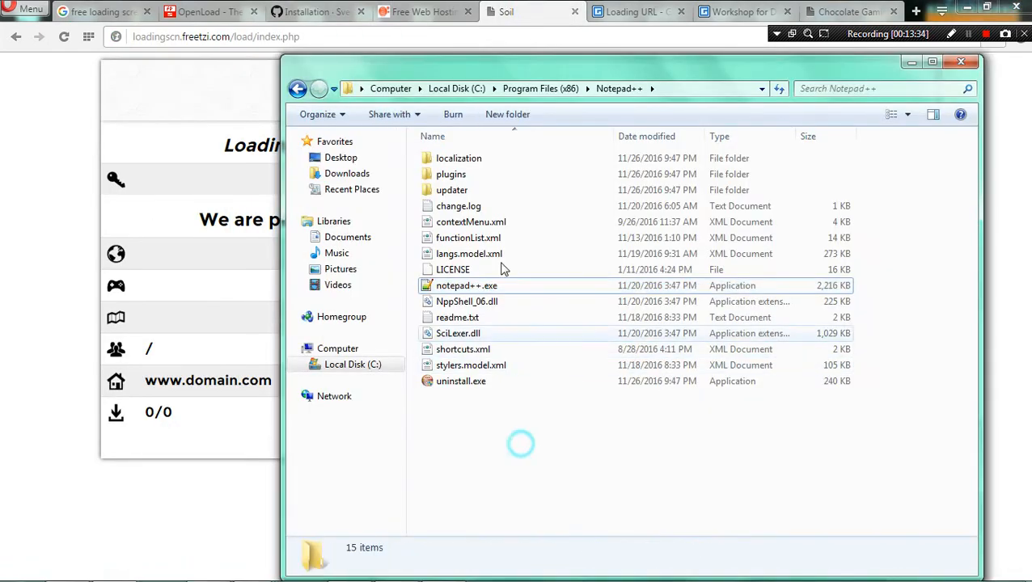
click(390, 88)
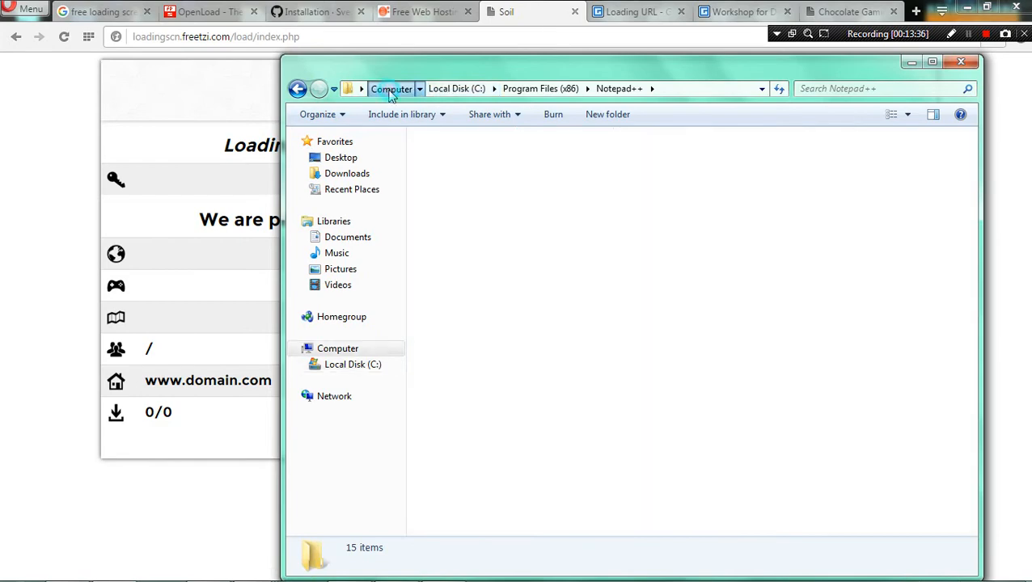
click(341, 158)
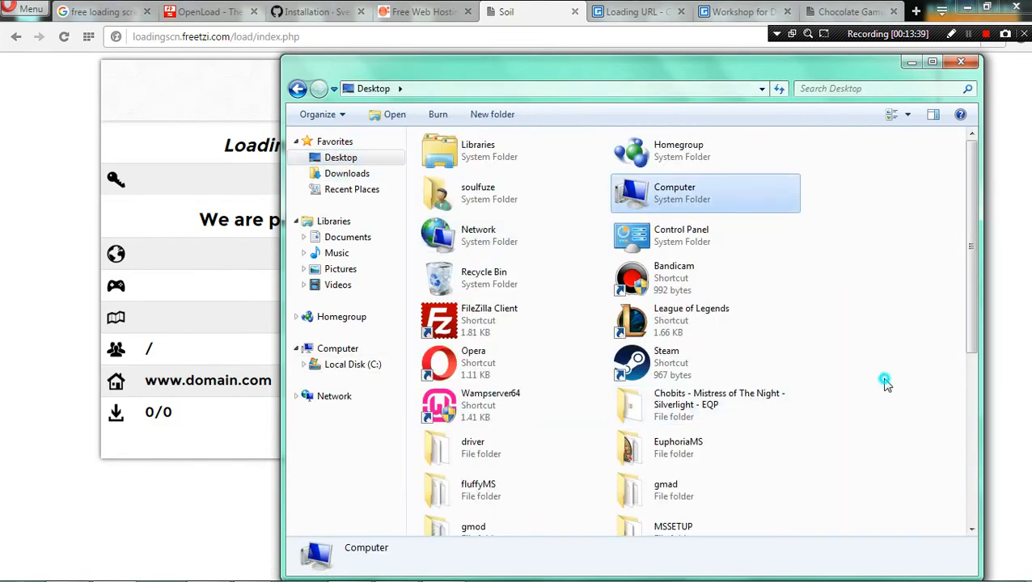
- Open the garrysmod folder inside the gmod folder on the Desktop
key(g)
key(g)
key(Return)
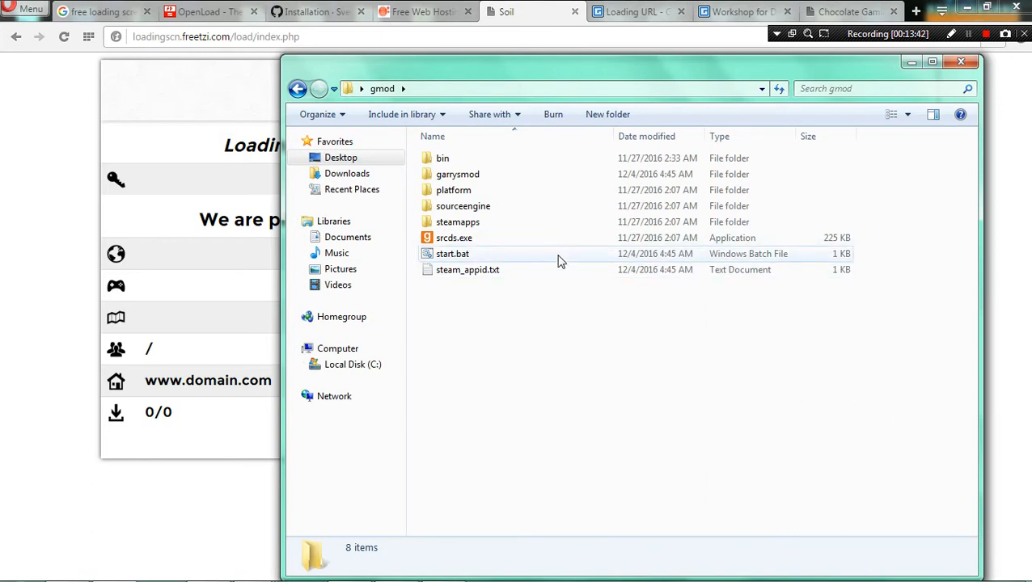
double_click(532, 175)
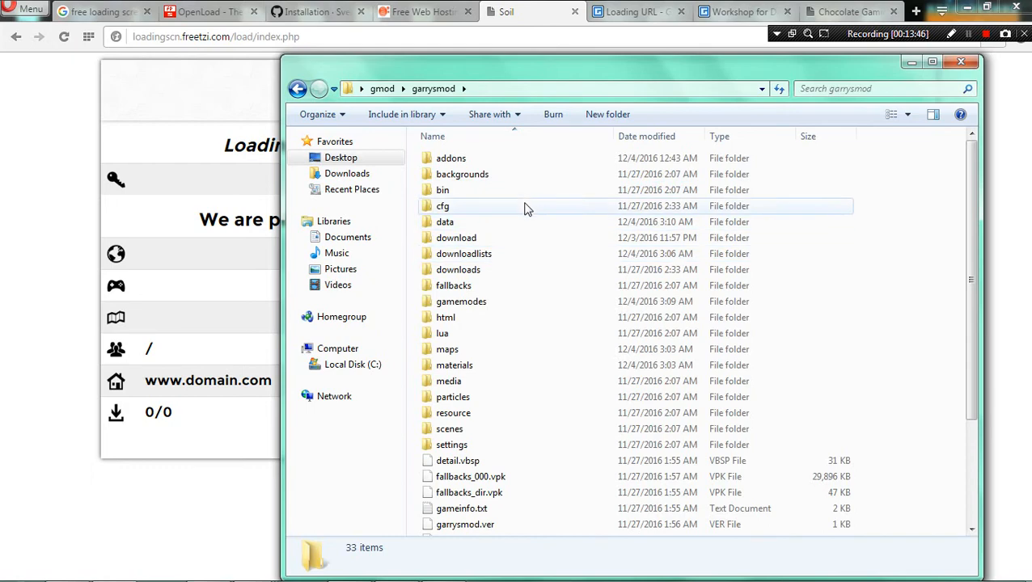
- Switch to the Garry's Mod wiki's Loading URL page in the browser and read how sv_loadingurl is set through the console
click(597, 6)
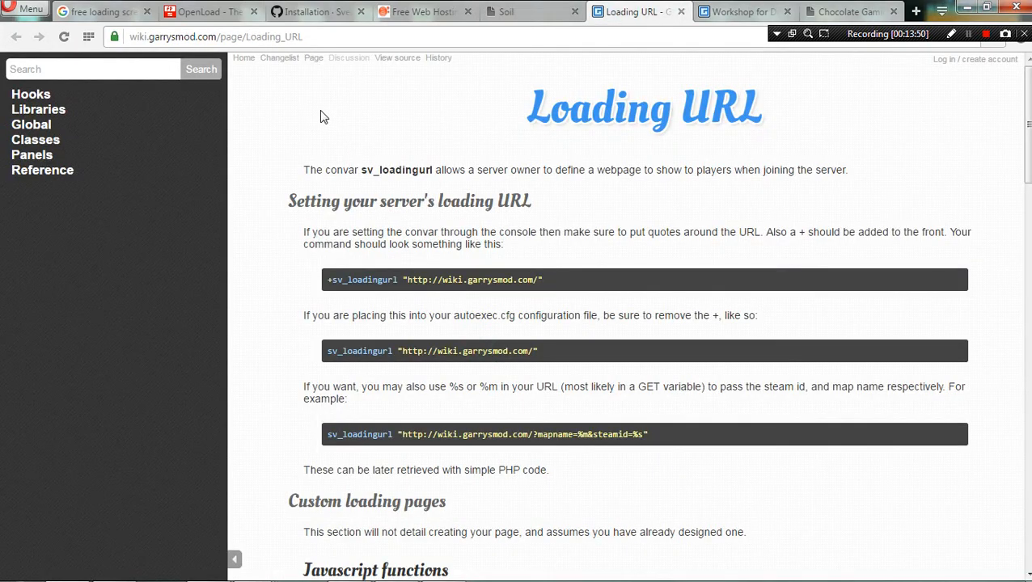
scroll(415, 326, down, 1)
scroll(480, 463, down, 6)
scroll(480, 462, up, 7)
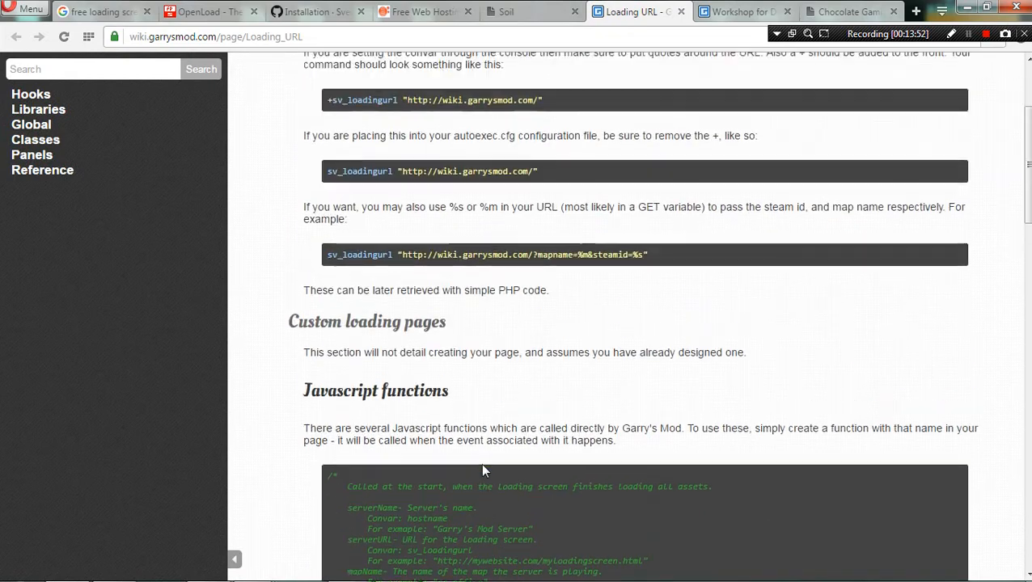
drag(323, 280, 610, 275)
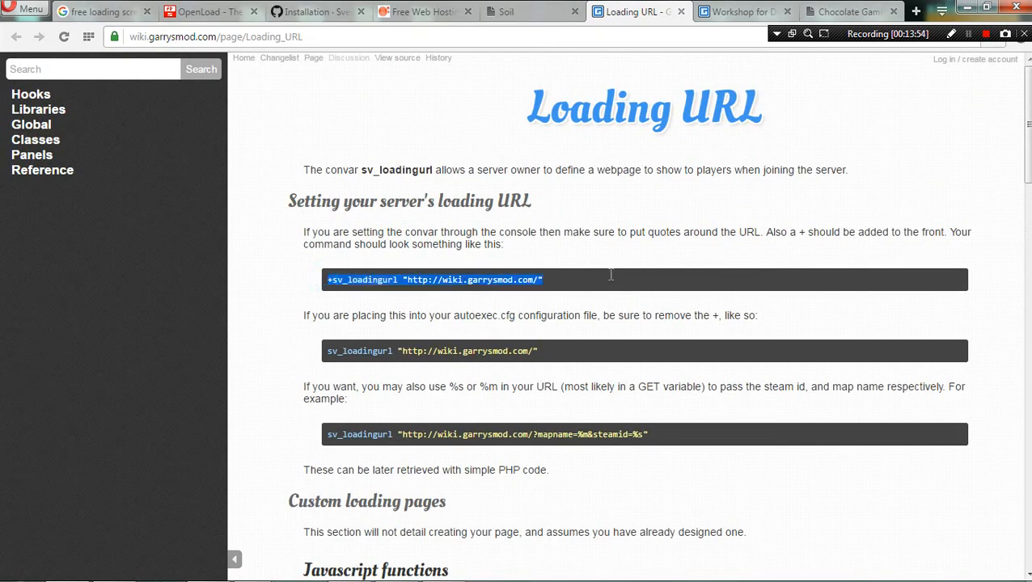
click(611, 278)
drag(295, 226, 525, 248)
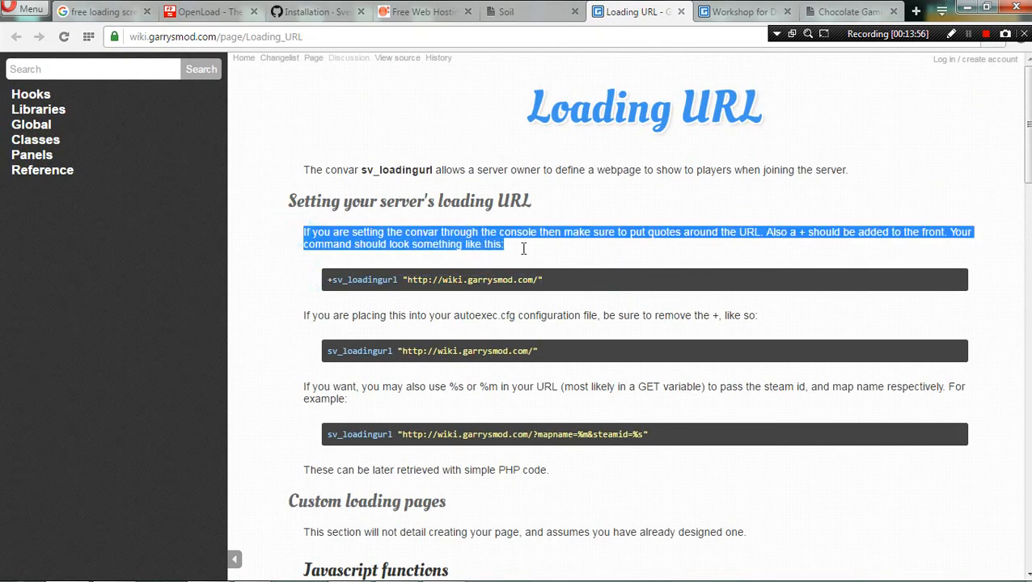
click(511, 306)
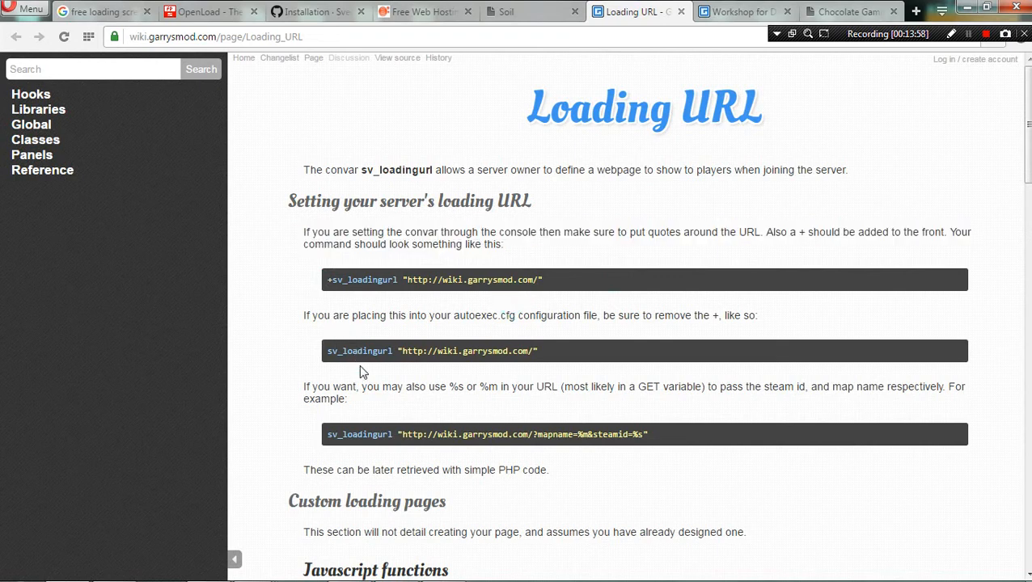
drag(313, 351, 589, 348)
key(ctrl+c)
click(599, 408)
- Switch to Windows Explorer and go from the gmod folder through garrysmod into cfg
click(443, 568)
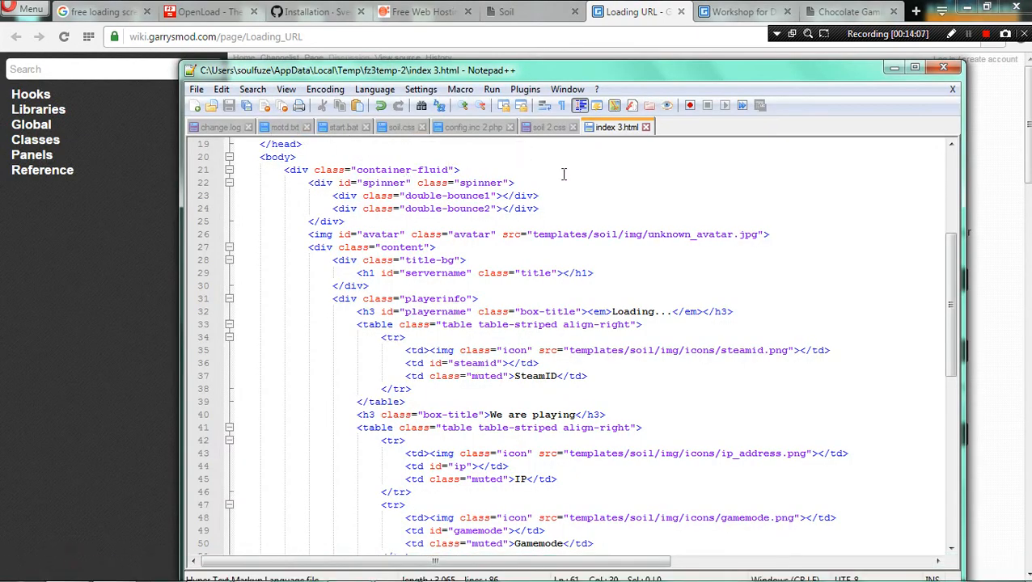
click(968, 34)
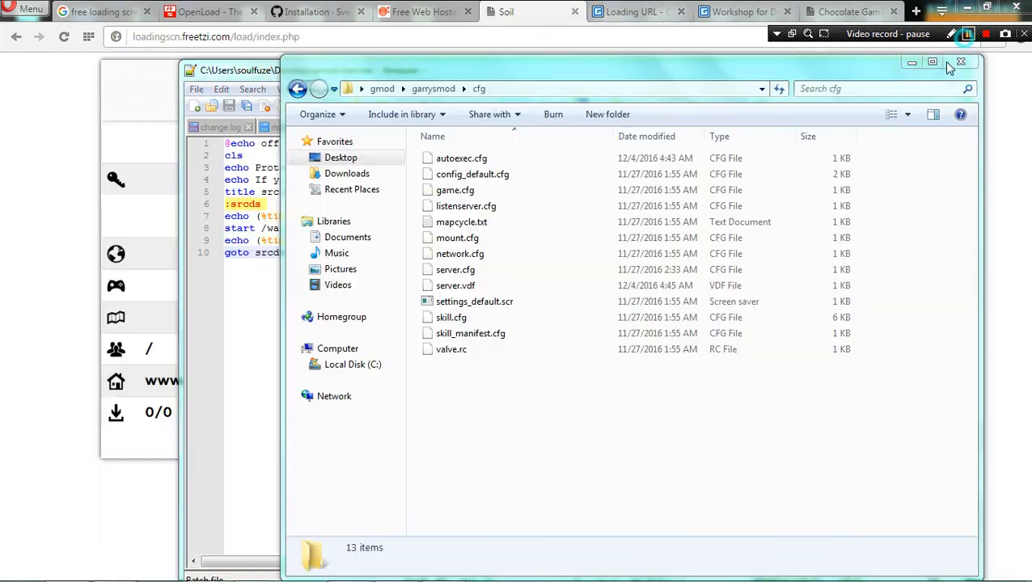
click(602, 458)
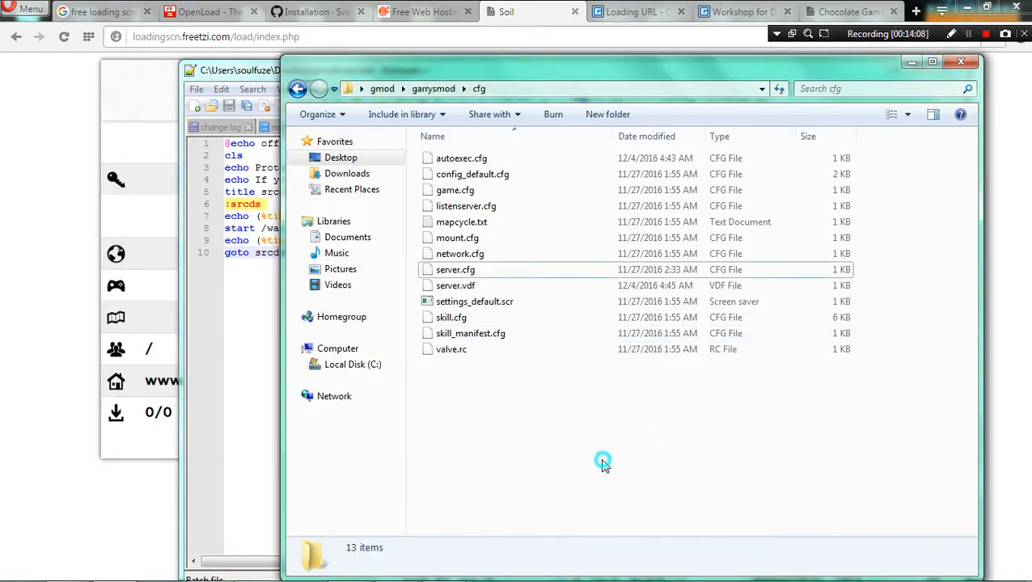
key(BackSpace)
key(BackSpace)
double_click(507, 171)
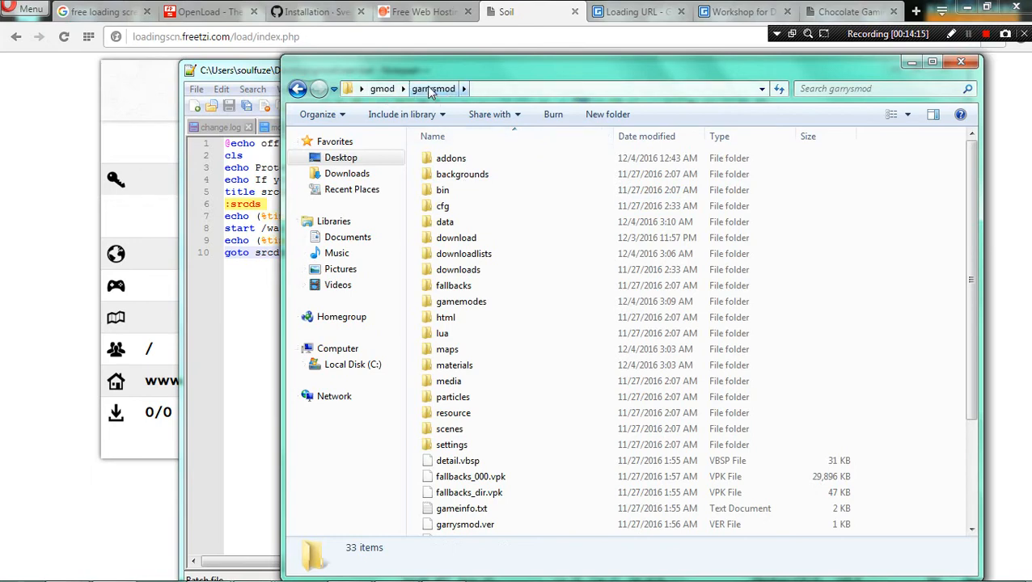
double_click(451, 207)
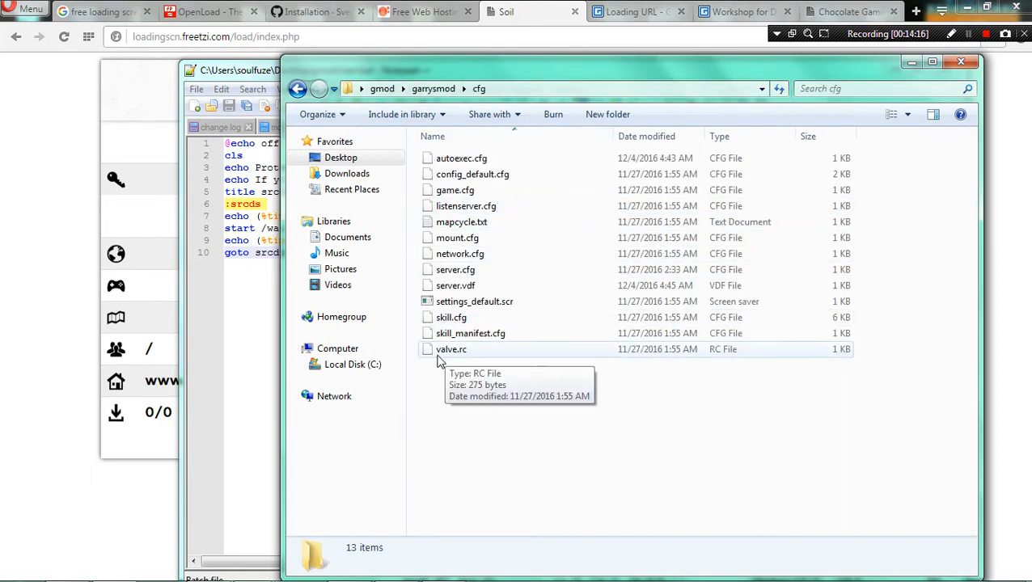
- Open server.cfg from the cfg folder for editing in Notepad++
right_click(475, 275)
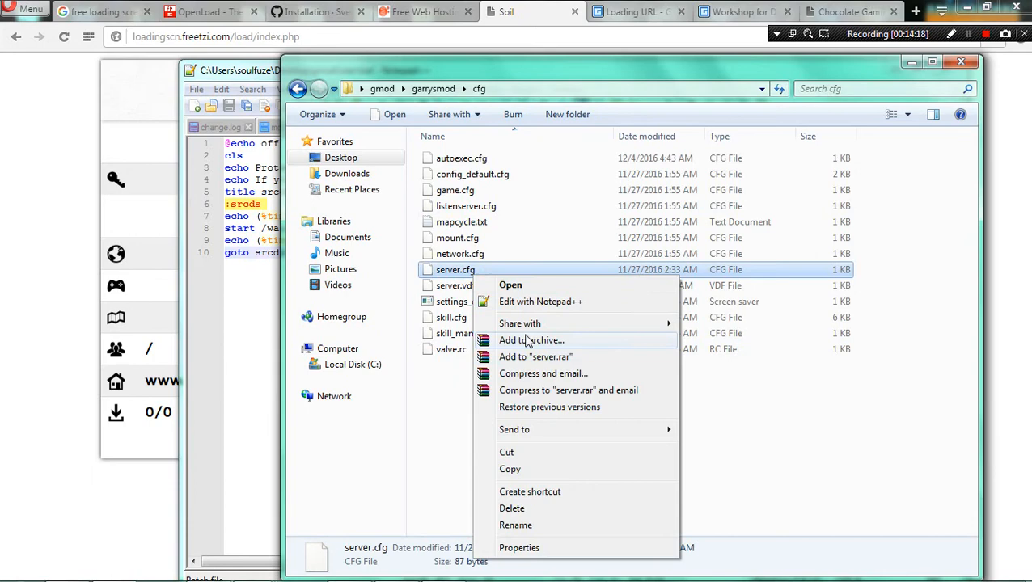
click(550, 302)
click(479, 226)
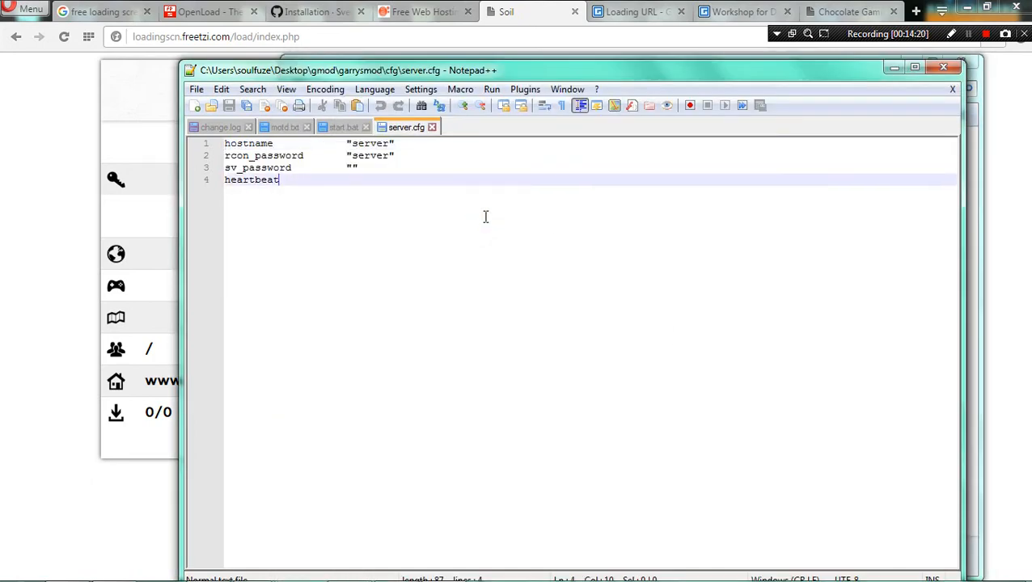
key(Return)
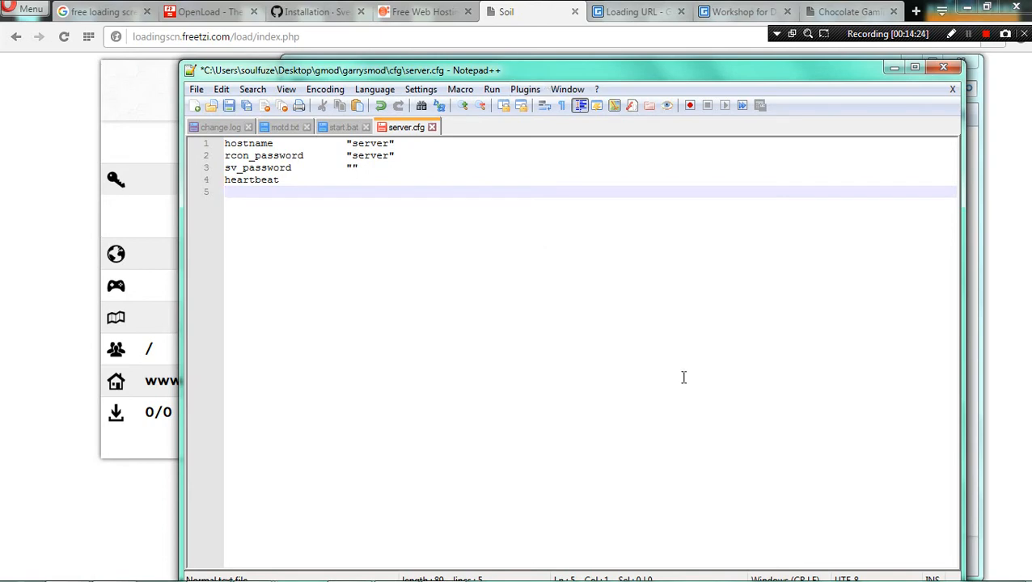
click(657, 19)
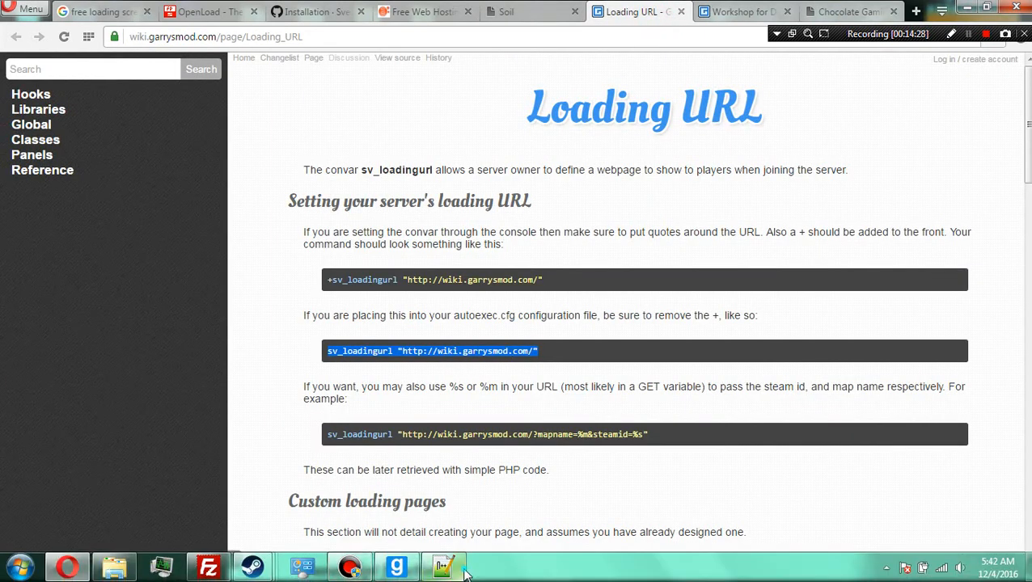
click(363, 559)
key(ctrl+v)
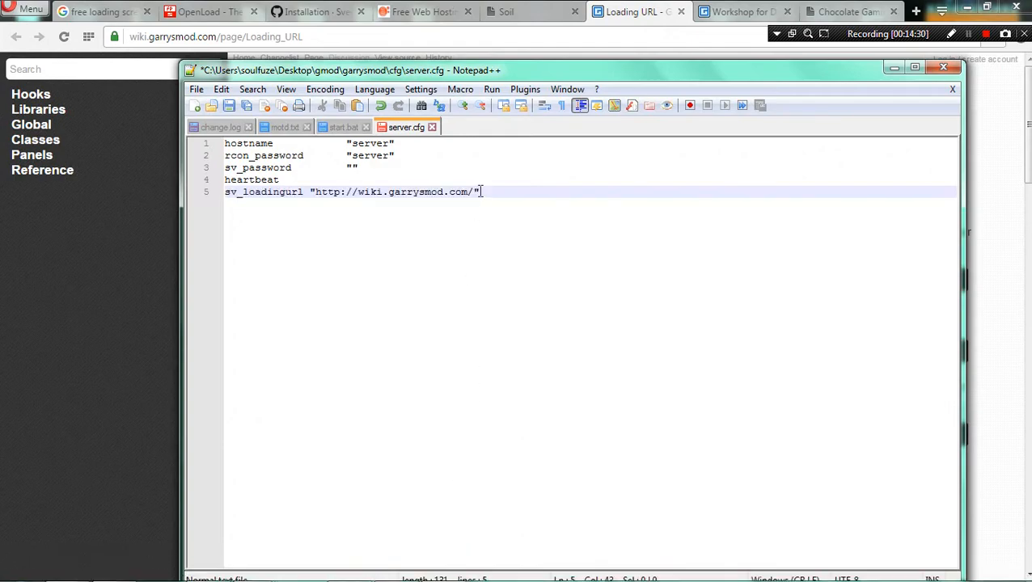
- Examine the example loading address domain.com/openload/index.php in step 6 of the OpenLoad installation wiki
click(526, 12)
click(368, 38)
click(312, 12)
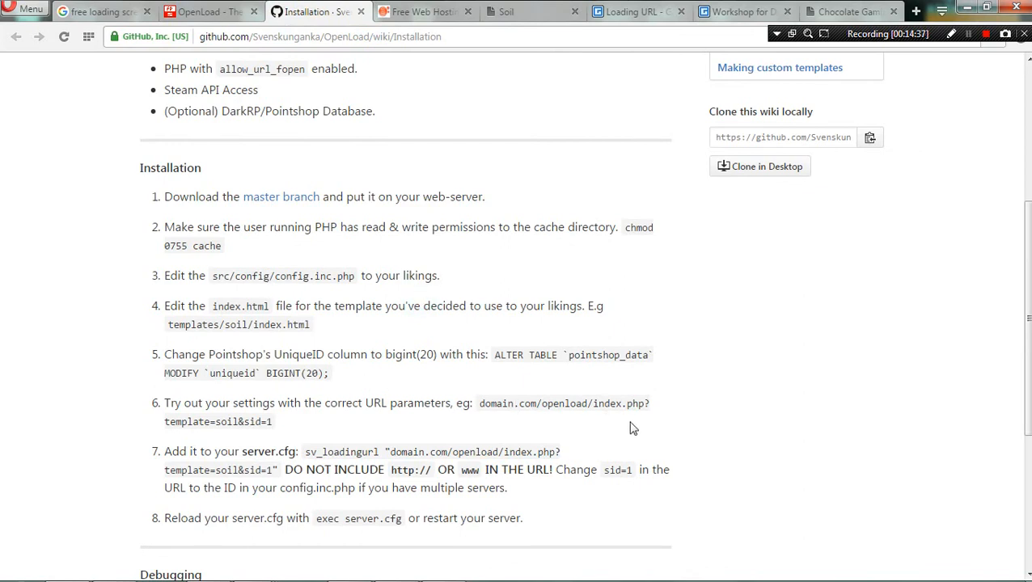
click(539, 404)
drag(534, 409, 588, 403)
click(605, 403)
drag(594, 404, 636, 404)
click(646, 415)
- Copy the URL parameters ?template=soil&sid=1 from step 6 of the installation wiki and review the &sid=1 part
drag(647, 403, 296, 419)
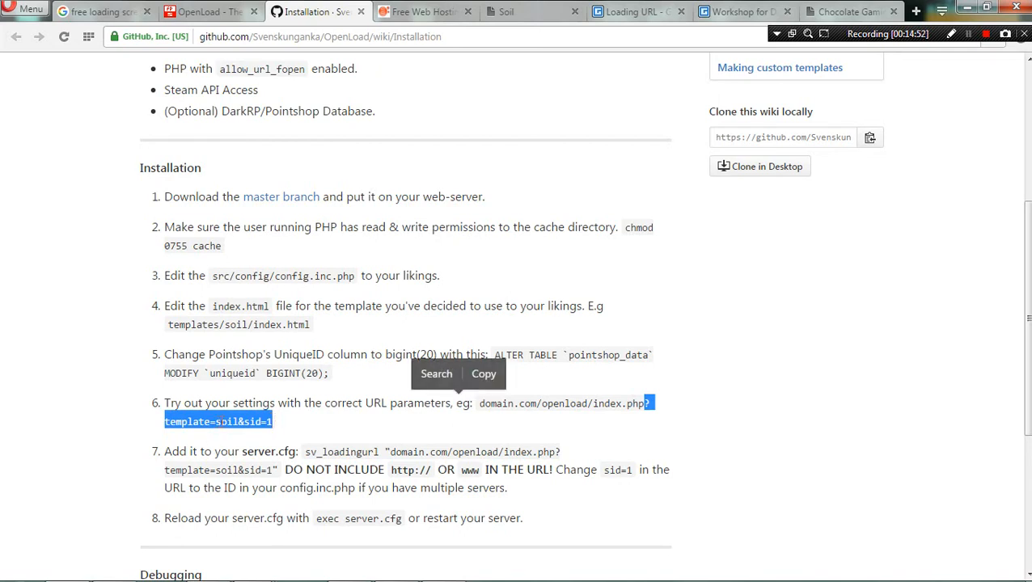
click(476, 374)
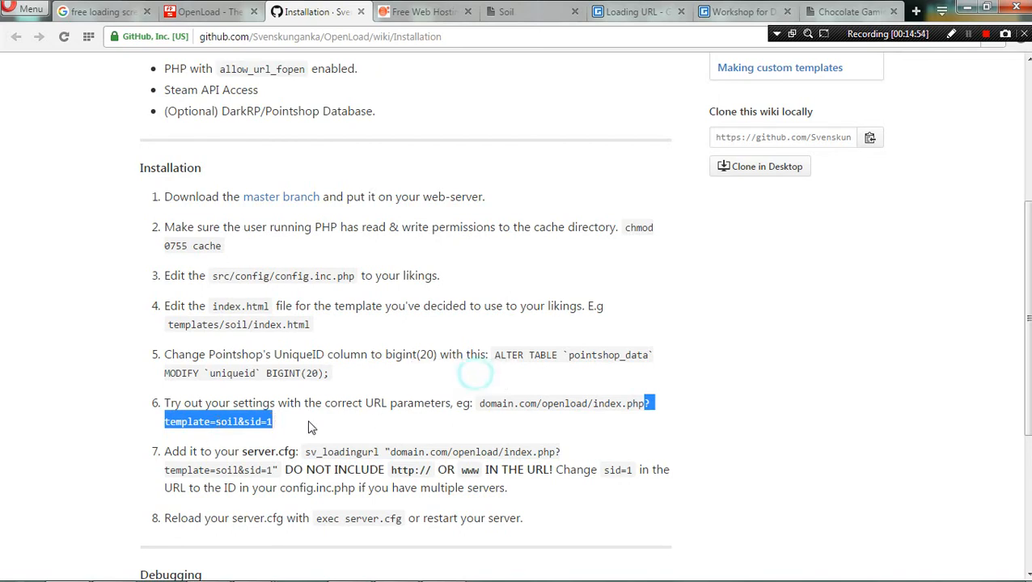
click(216, 422)
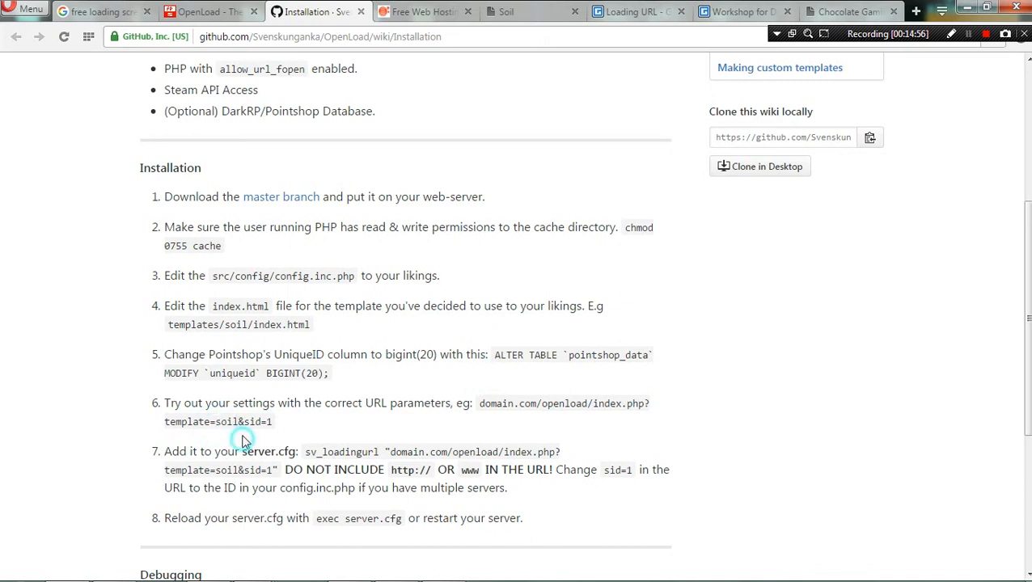
drag(241, 420, 278, 431)
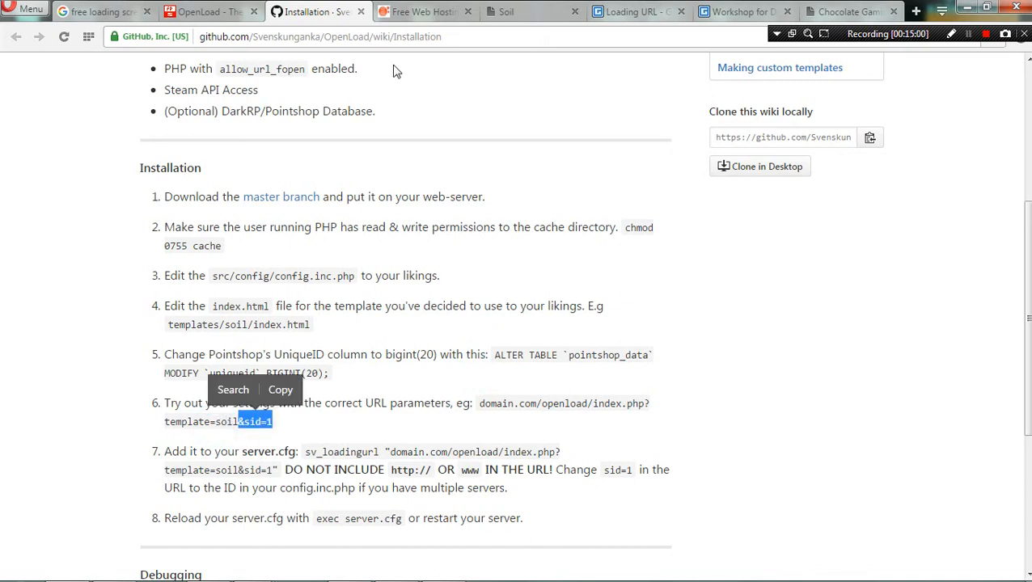
- Append ?template=soil&sid=1 to the Soil loading page's address and copy the full address
click(530, 10)
click(445, 36)
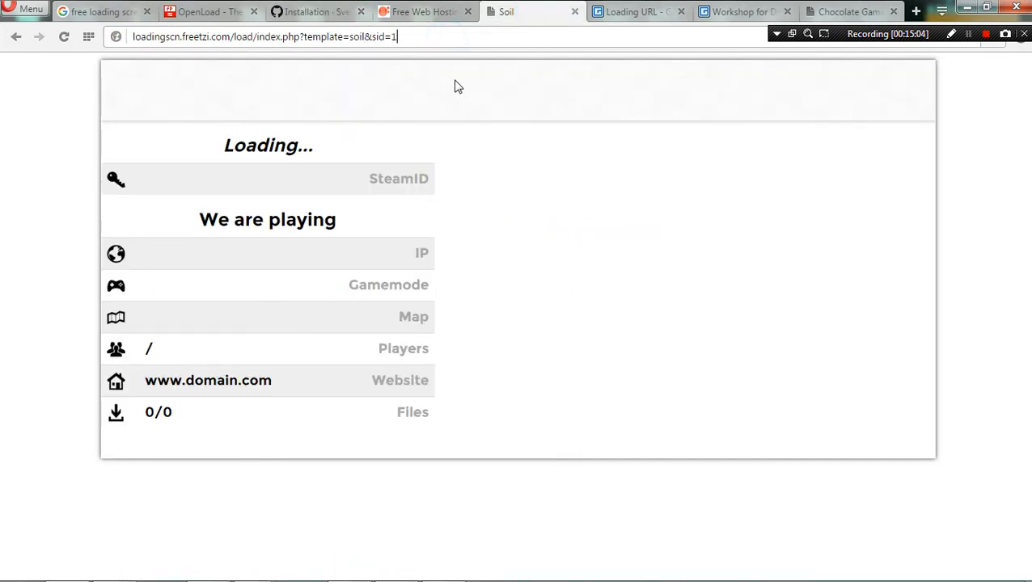
key(ctrl+a)
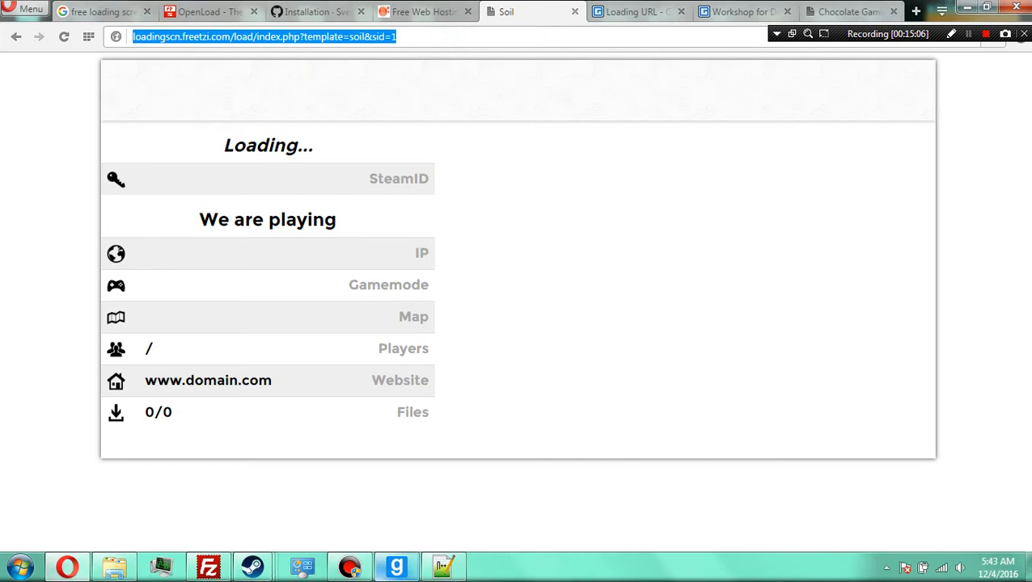
click(443, 567)
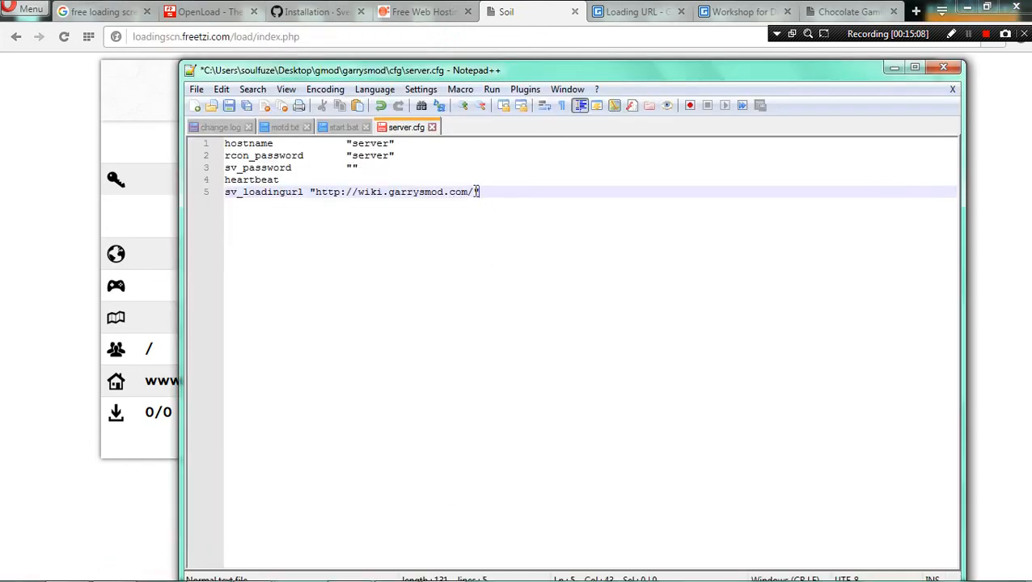
drag(474, 192, 315, 192)
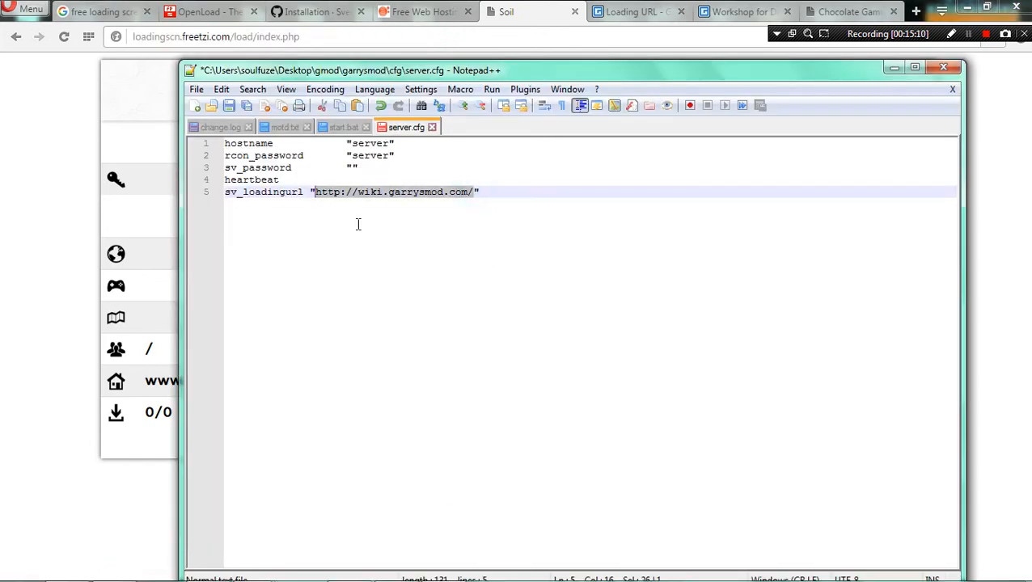
key(ctrl+v)
key(ctrl+s)
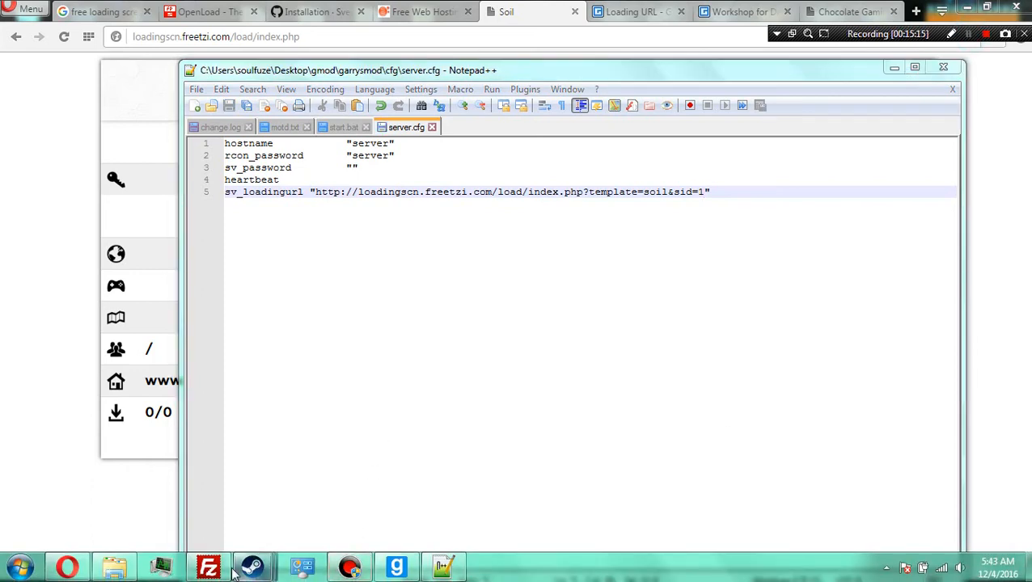
- Launch the dedicated server by running start.bat from the gmod folder in Windows Explorer
click(115, 567)
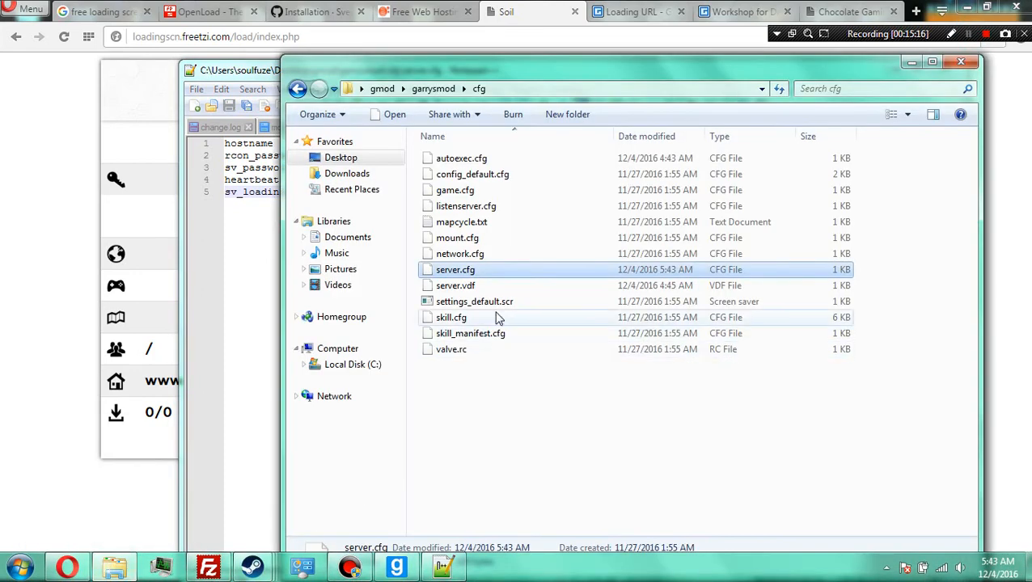
click(390, 89)
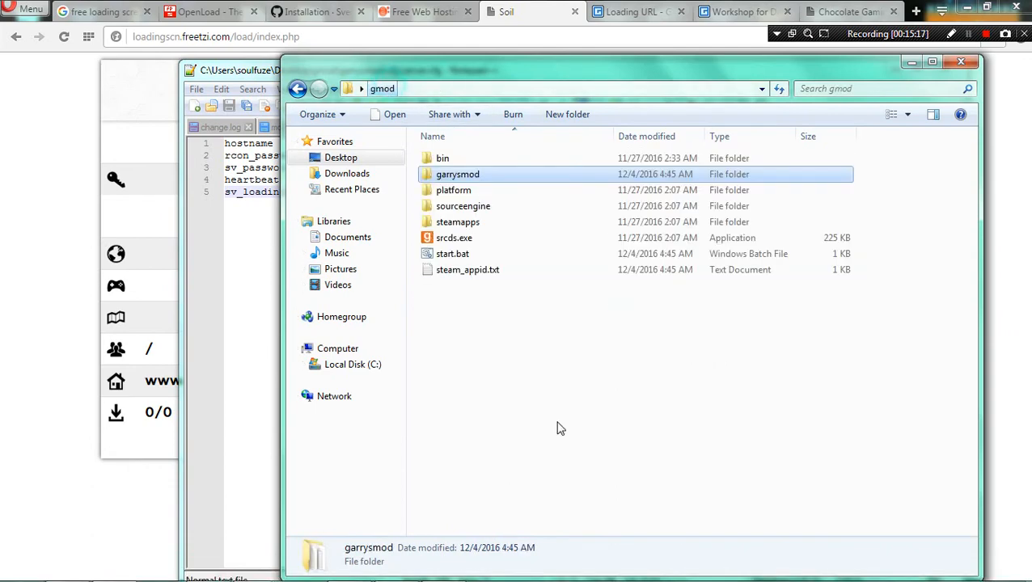
double_click(532, 258)
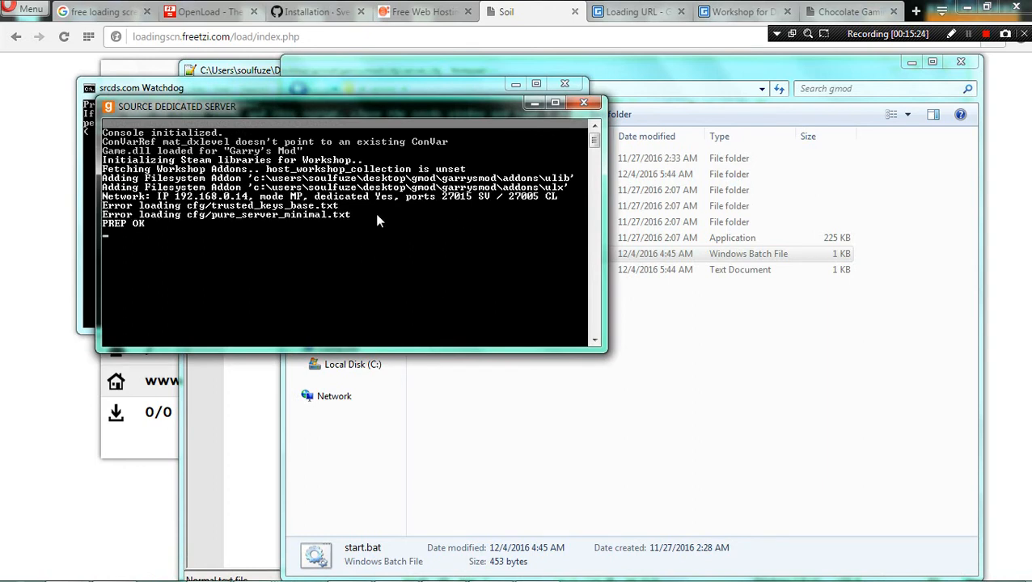
click(748, 322)
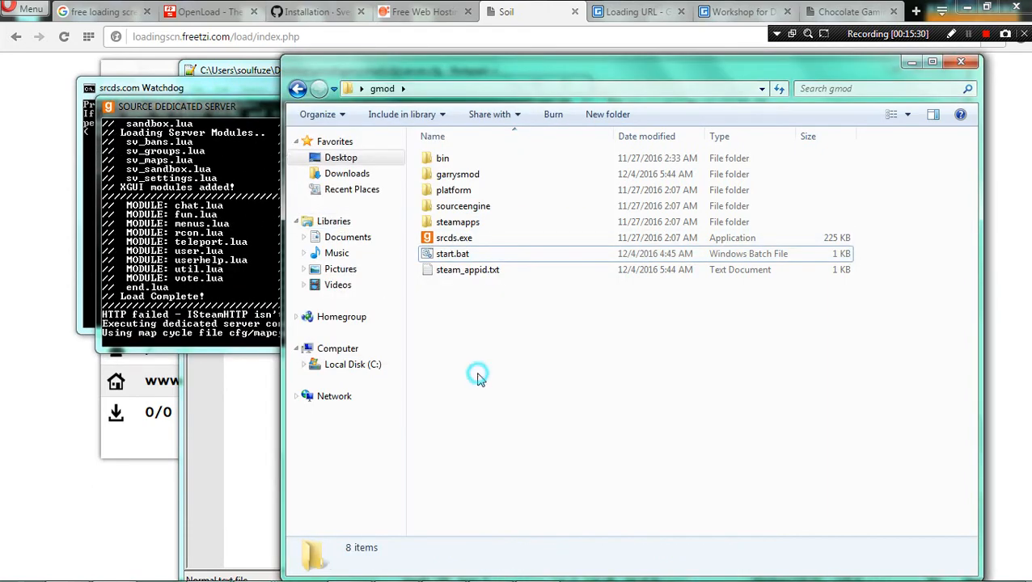
click(238, 304)
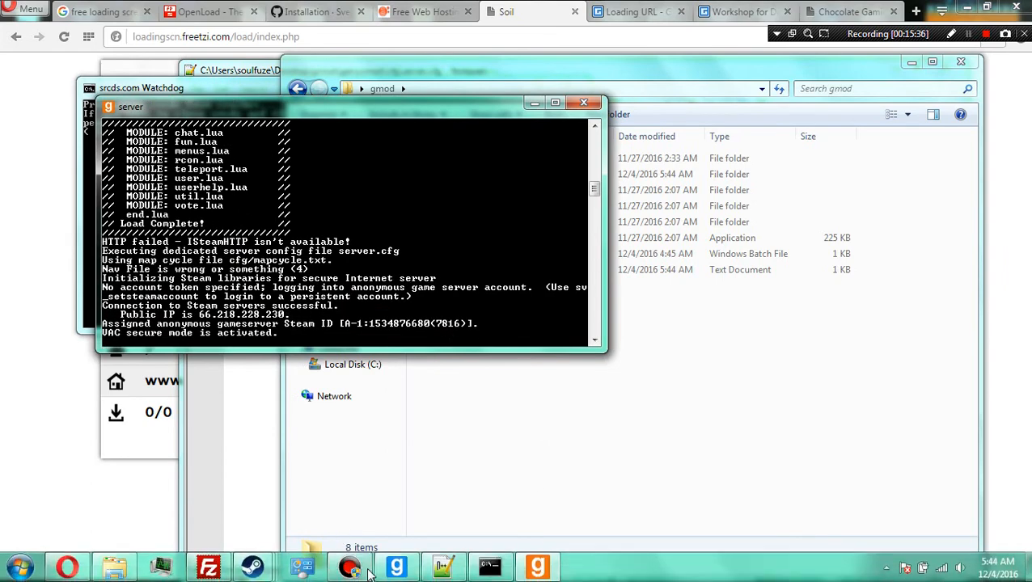
- Switch to Garry's Mod, return to the gamemodes list and refresh the Local Network server listings
click(395, 567)
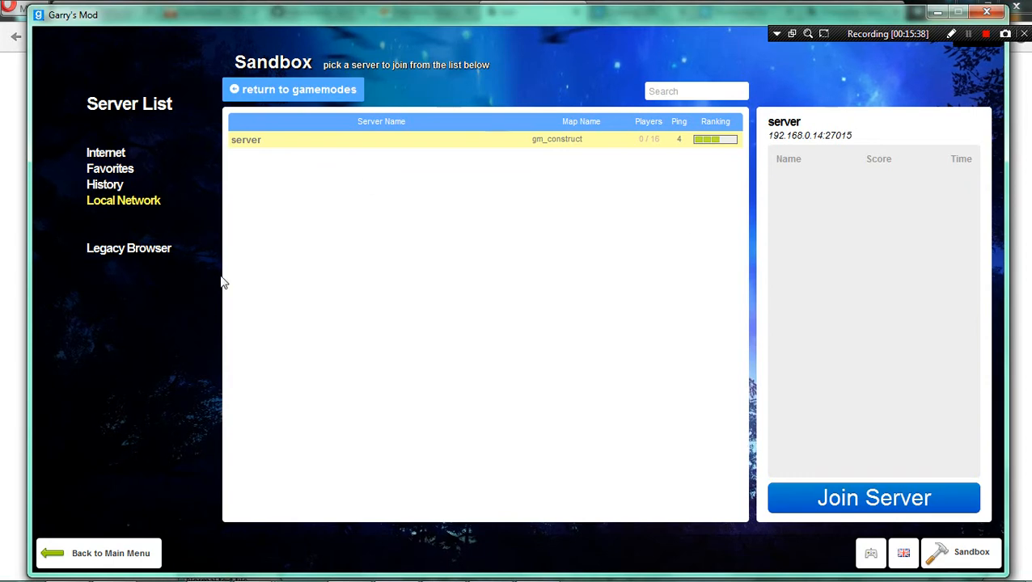
click(286, 94)
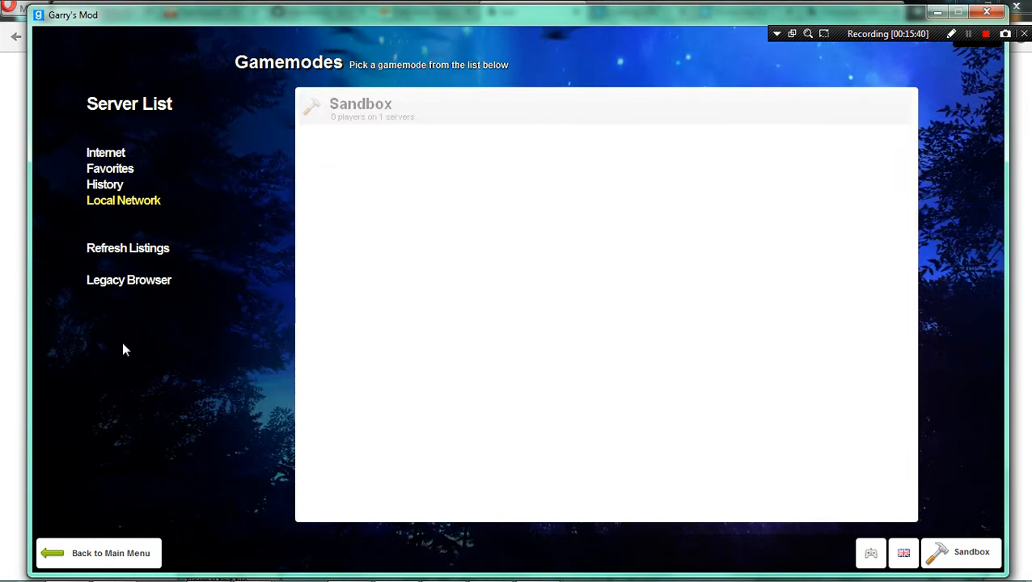
click(148, 251)
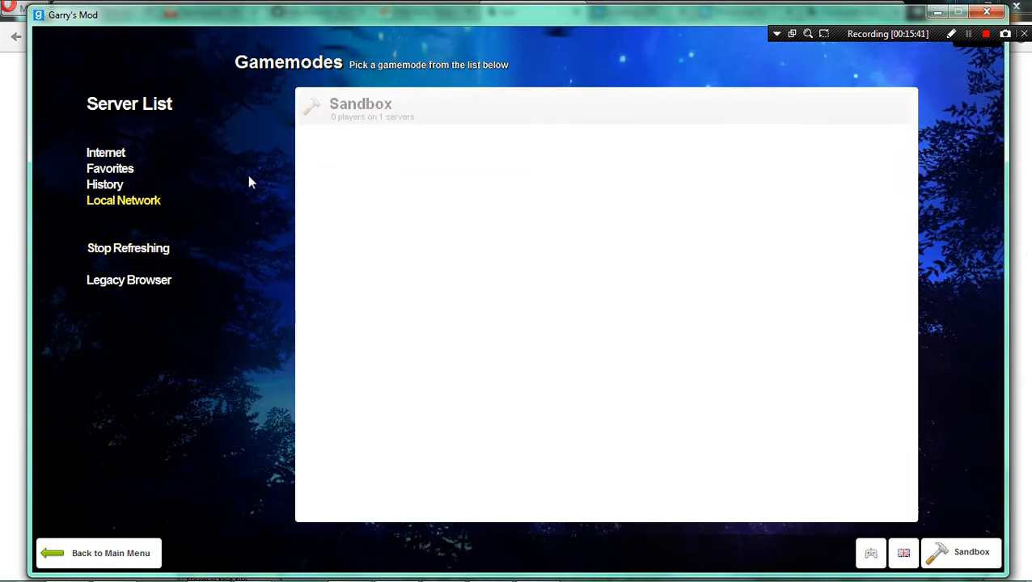
- Join the local gm_construct server from the Sandbox gamemode to view its loading screen, and try to cancel the connection
click(416, 114)
click(672, 142)
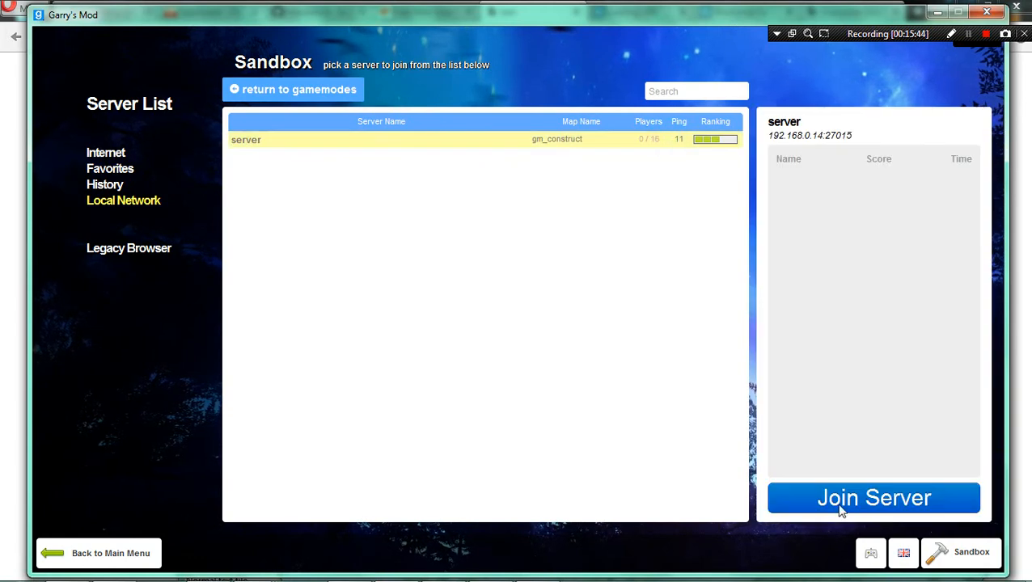
click(842, 499)
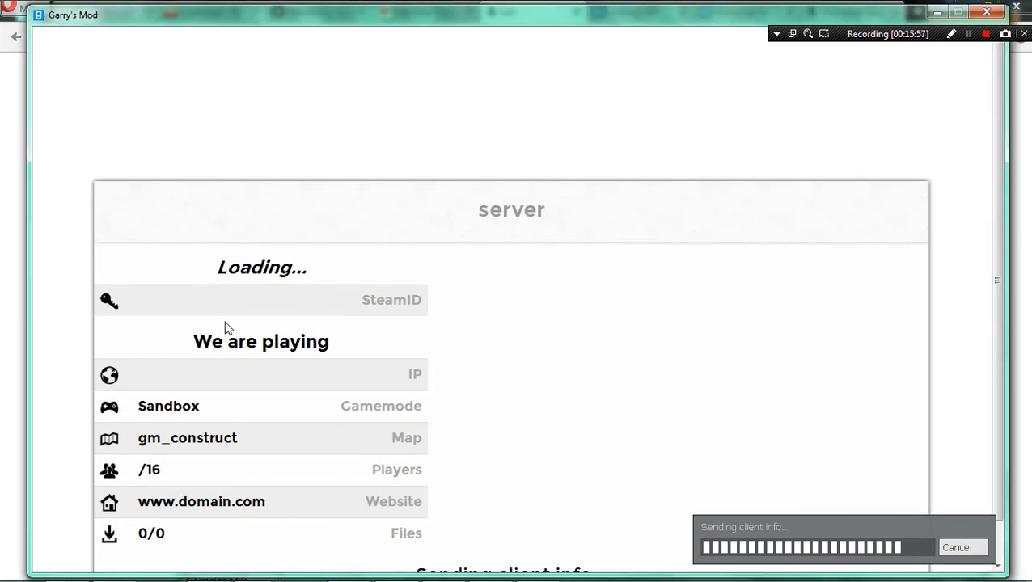
click(957, 548)
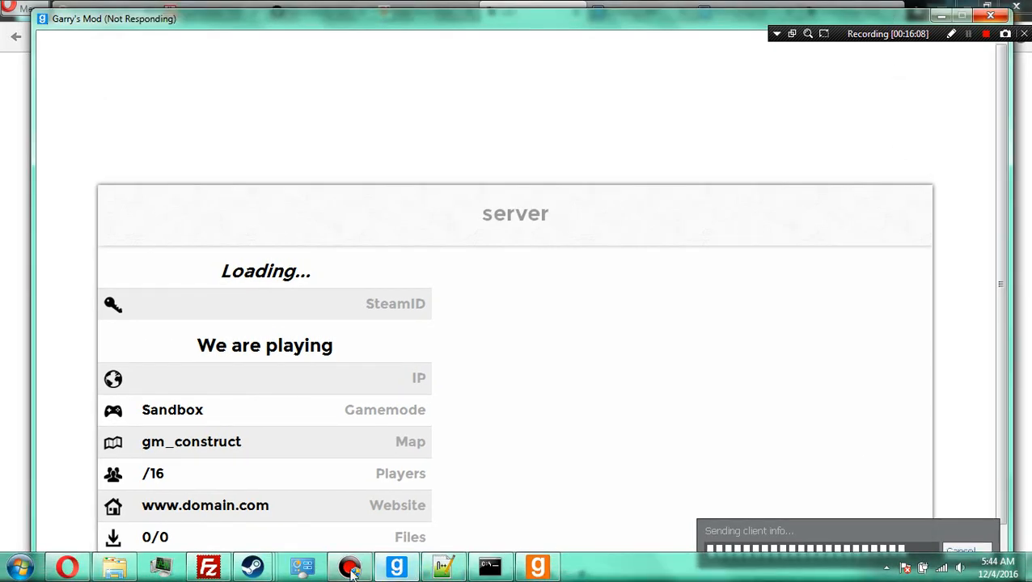
- Bring up server.cfg in Notepad++ briefly, return to Garry's Mod and close the ULX MOTD window
click(442, 571)
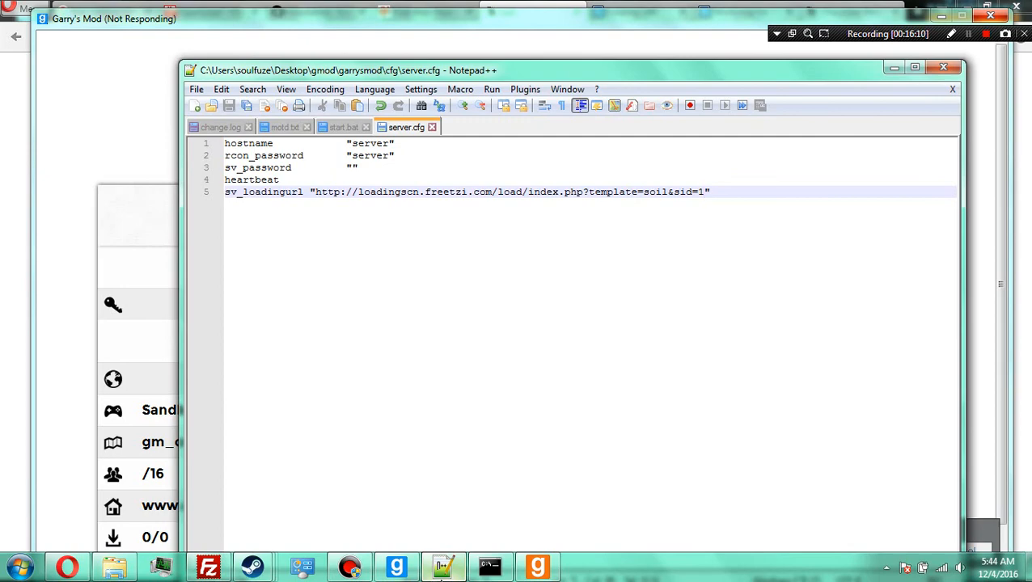
click(442, 571)
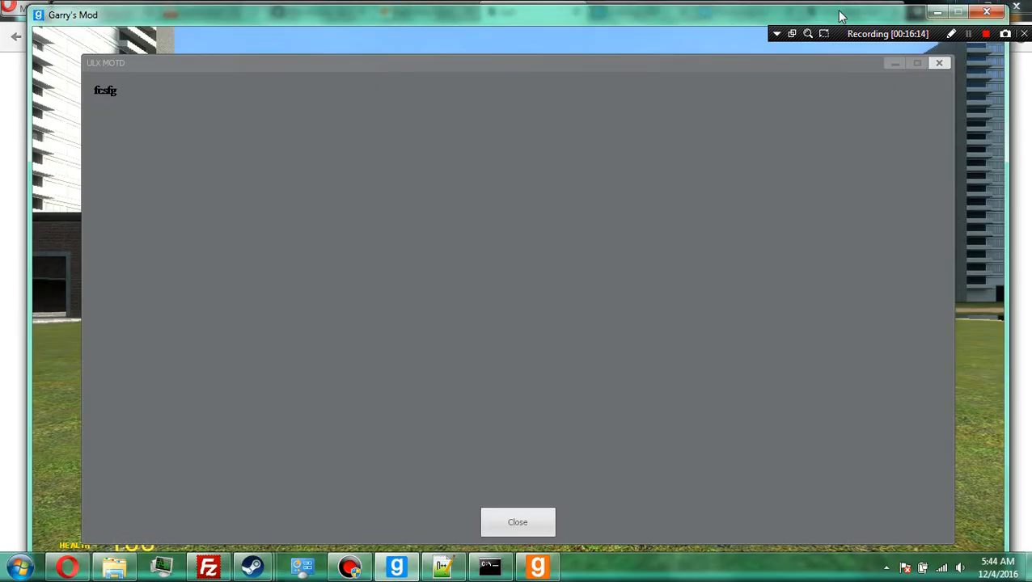
click(519, 523)
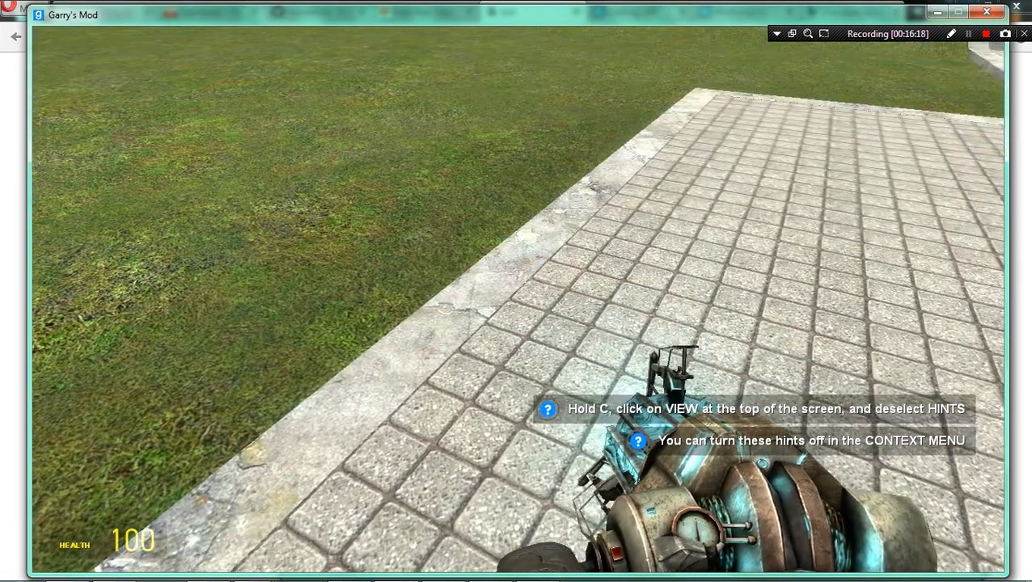
- Switch to server.cfg in Notepad++ and examine the complete sv_loadingurl line with the Soil template address
key(alt+Tab)
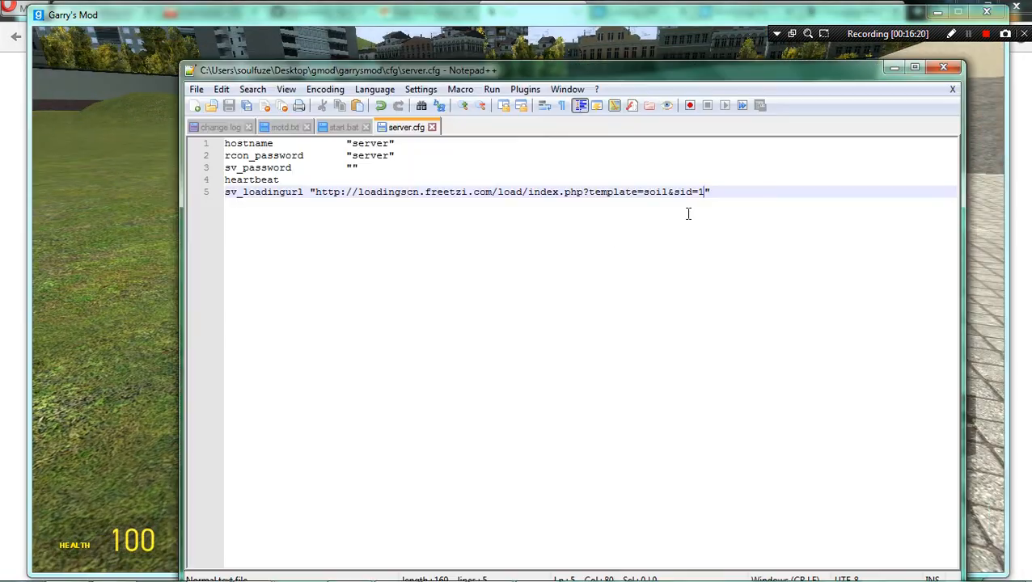
click(364, 179)
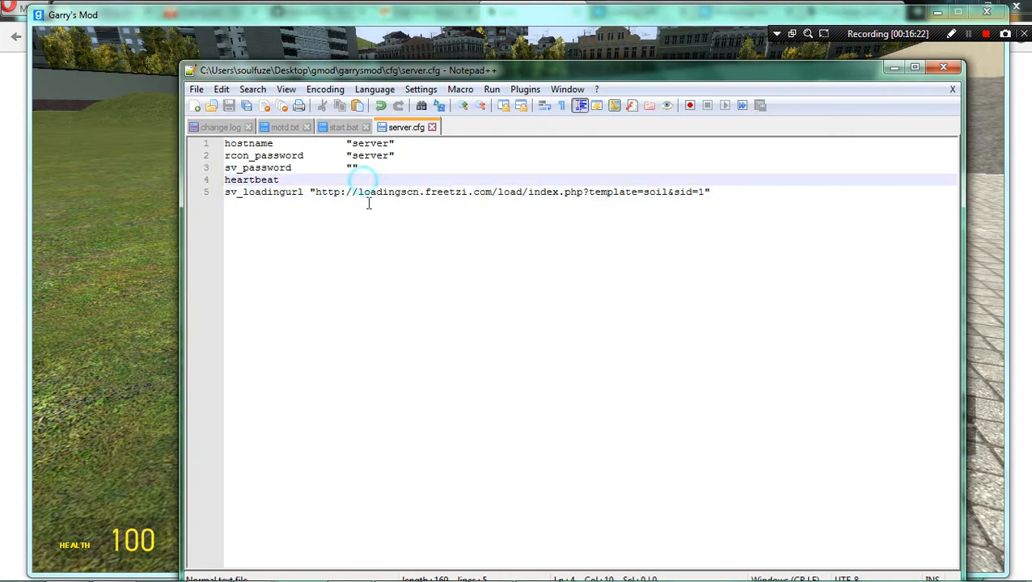
click(281, 192)
click(744, 194)
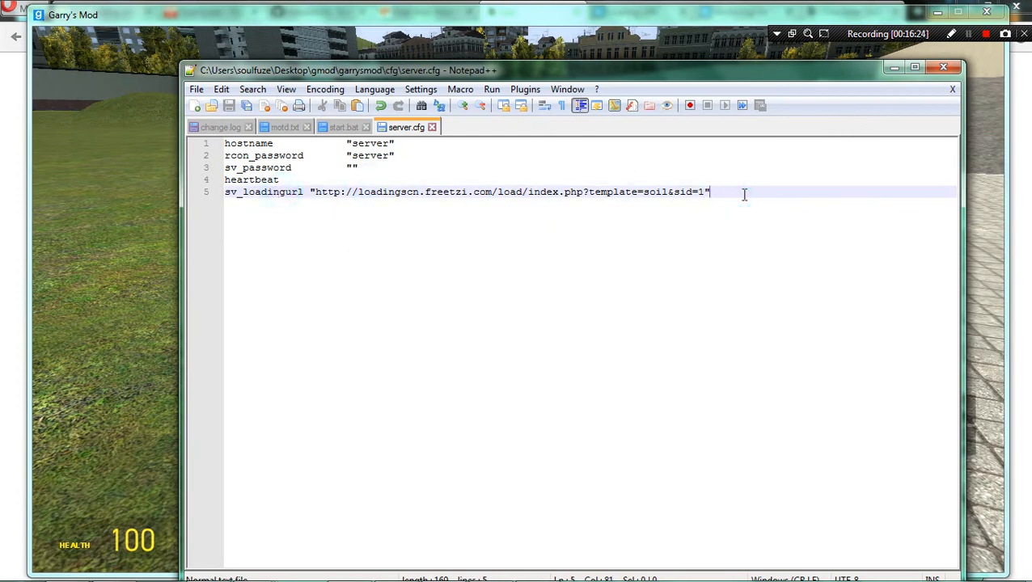
click(193, 187)
drag(192, 188, 750, 189)
double_click(750, 188)
click(785, 244)
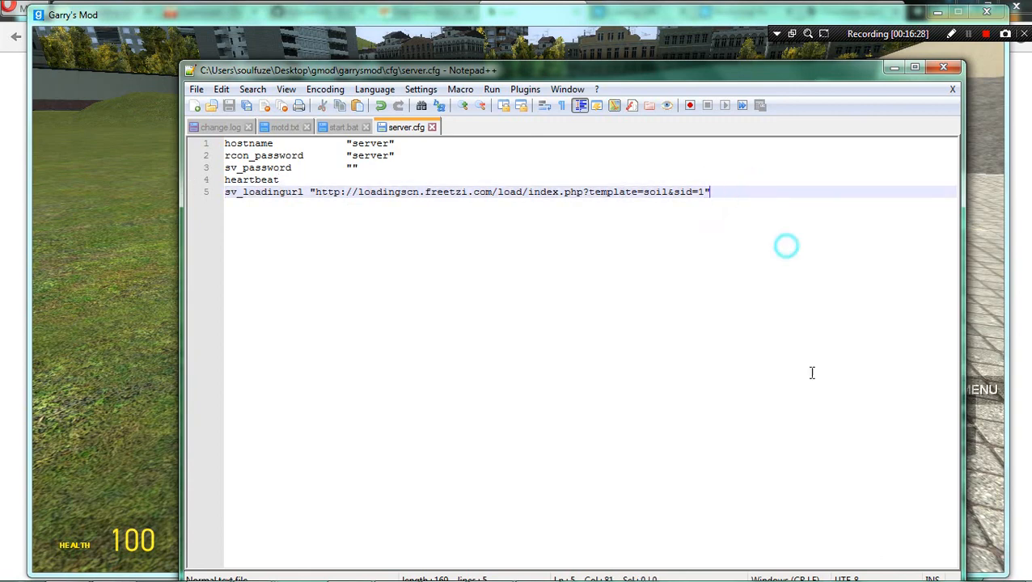
click(806, 410)
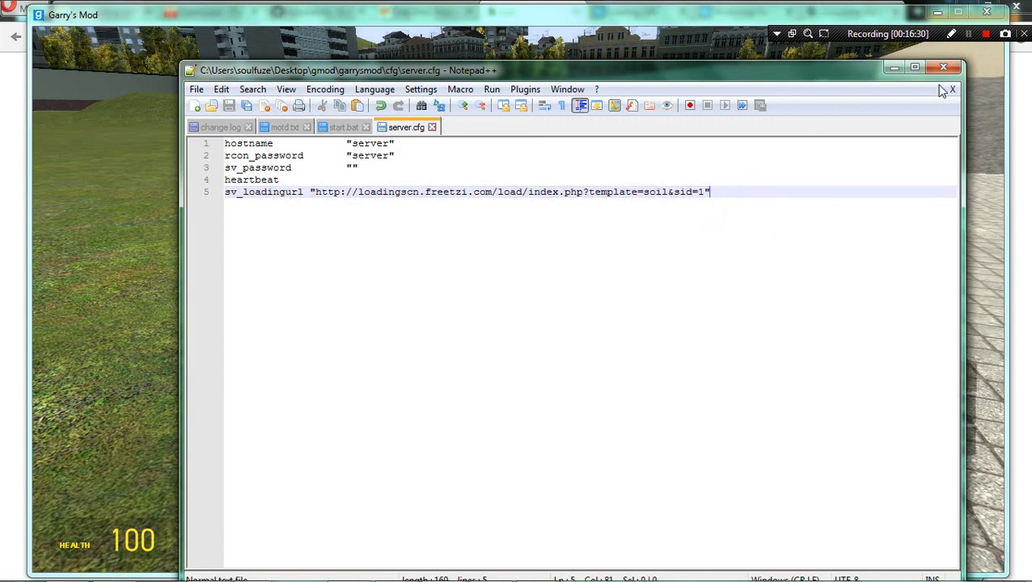